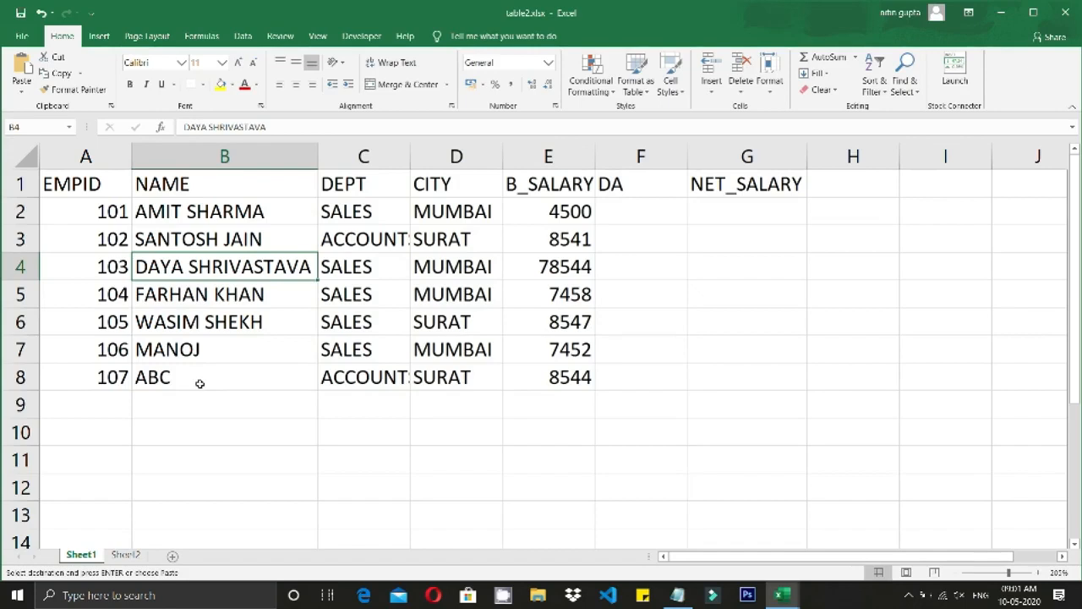
# Compare the unformatted employee salary data on Sheet1 and Sheet2.
pyautogui.click(112, 554)
pyautogui.click(81, 554)
pyautogui.click(165, 455)
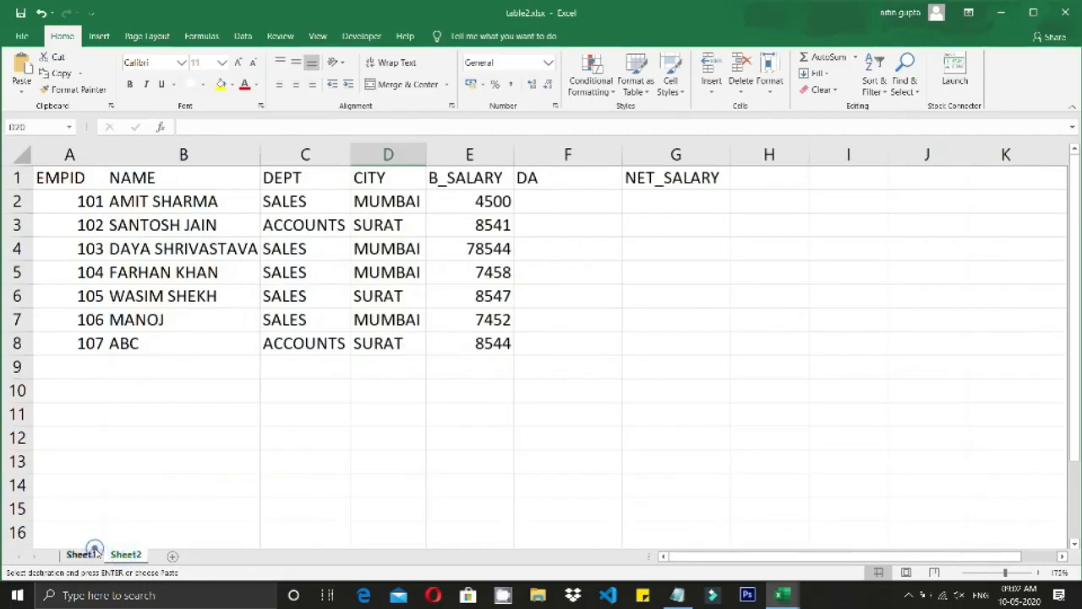
pyautogui.keyDown('ctrl'); pyautogui.scroll(7, 93, 548); pyautogui.keyUp('ctrl')
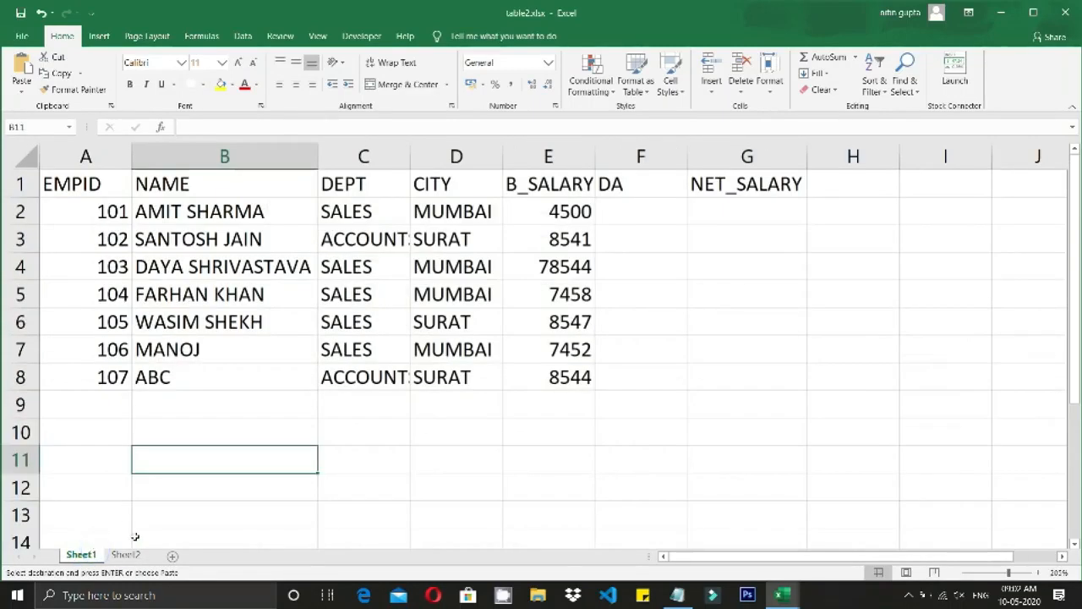
pyautogui.keyDown('ctrl'); pyautogui.scroll(-7, 131, 556); pyautogui.keyUp('ctrl')
pyautogui.keyDown('ctrl'); pyautogui.scroll(7, 129, 543); pyautogui.keyUp('ctrl')
pyautogui.click(125, 555)
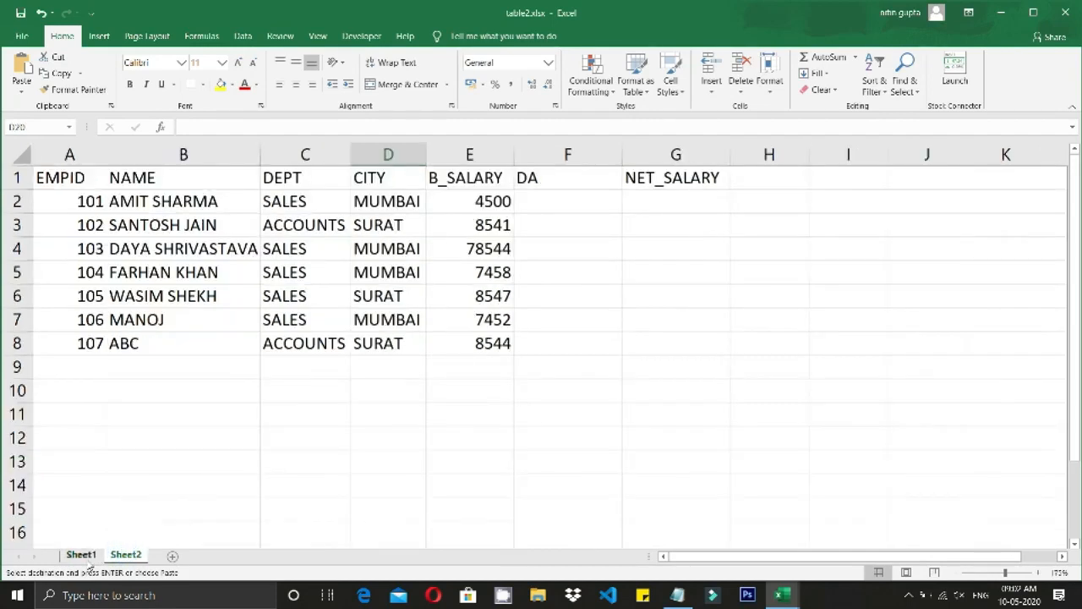
pyautogui.click(82, 555)
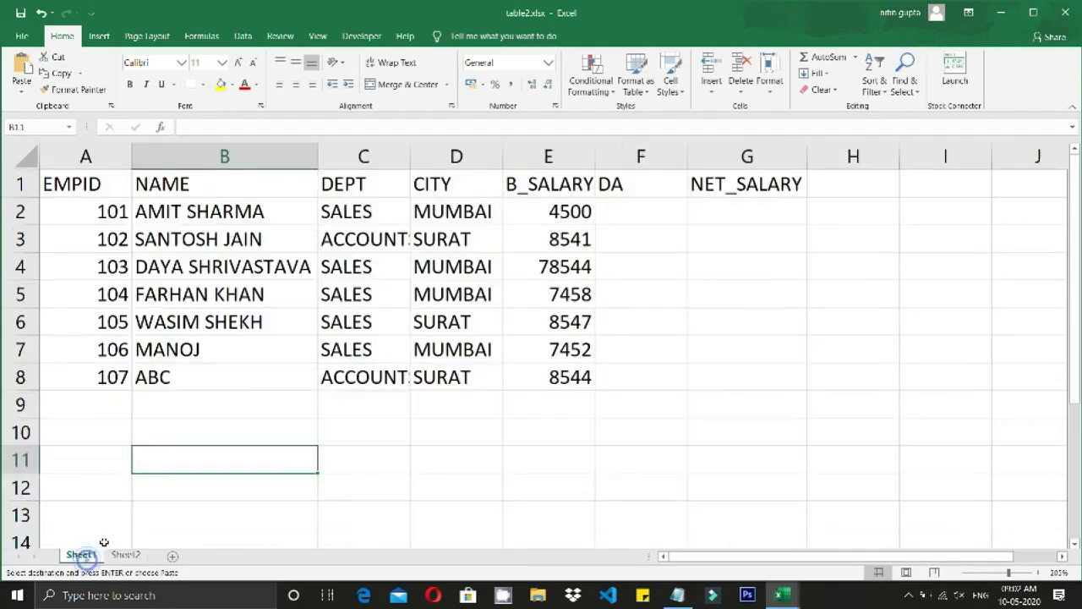
# Convert the range A1:G8 on Sheet1 into an Excel table, keeping the first row as headers.
pyautogui.click(91, 184)
pyautogui.moveTo(90, 184); pyautogui.dragTo(776, 387)
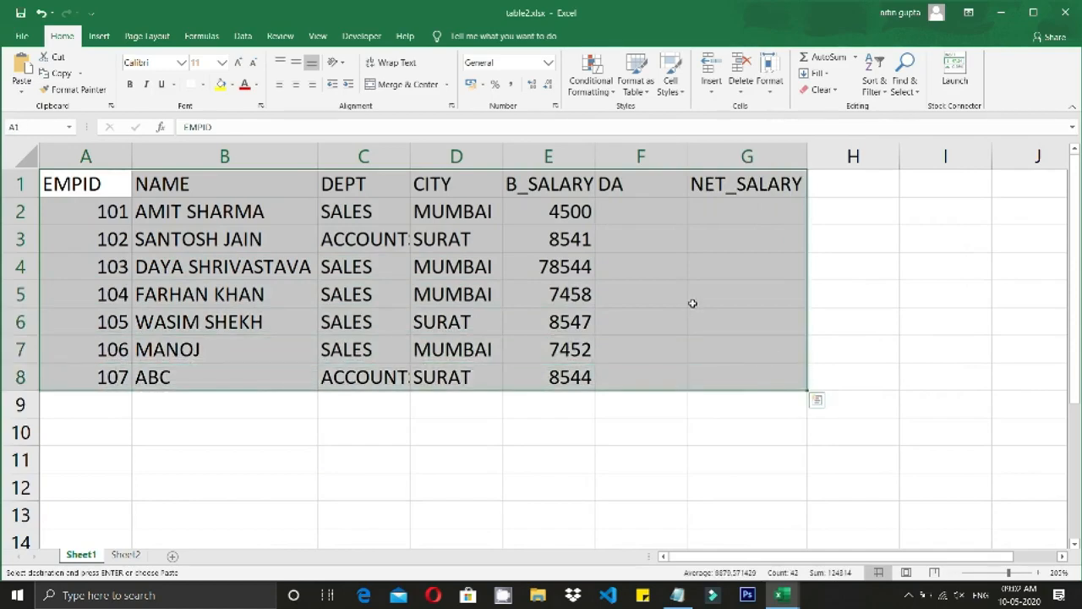
pyautogui.click(99, 36)
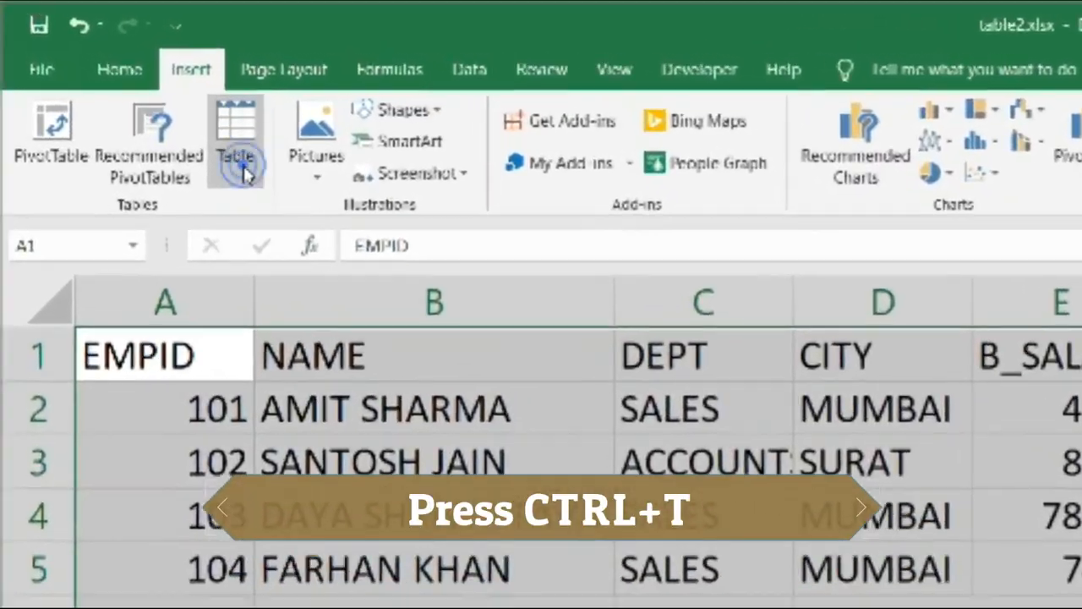
pyautogui.hotkey('ctrl', 't')
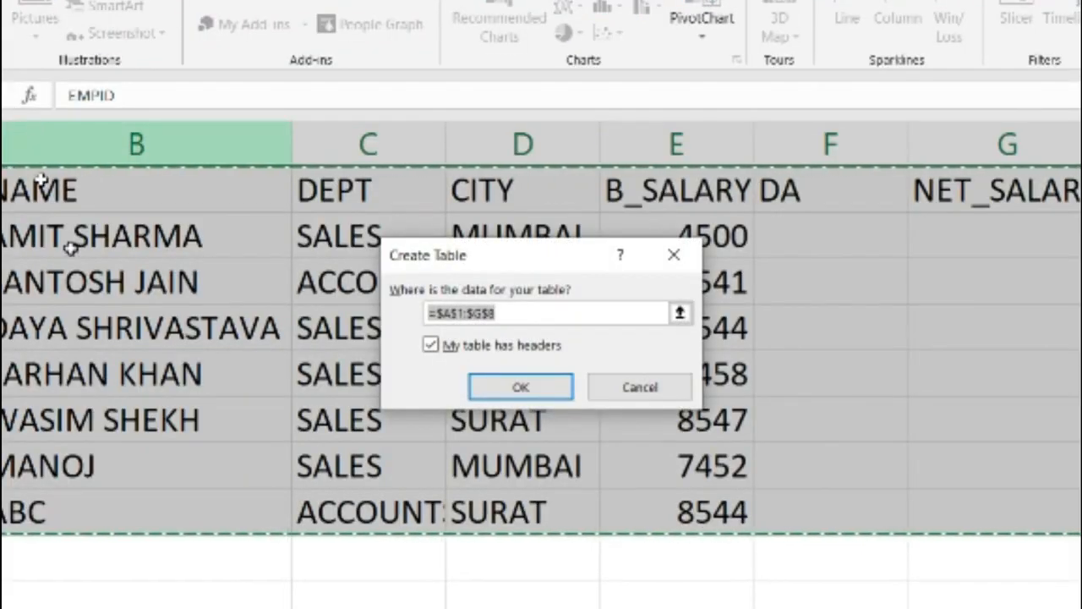
pyautogui.click(582, 311)
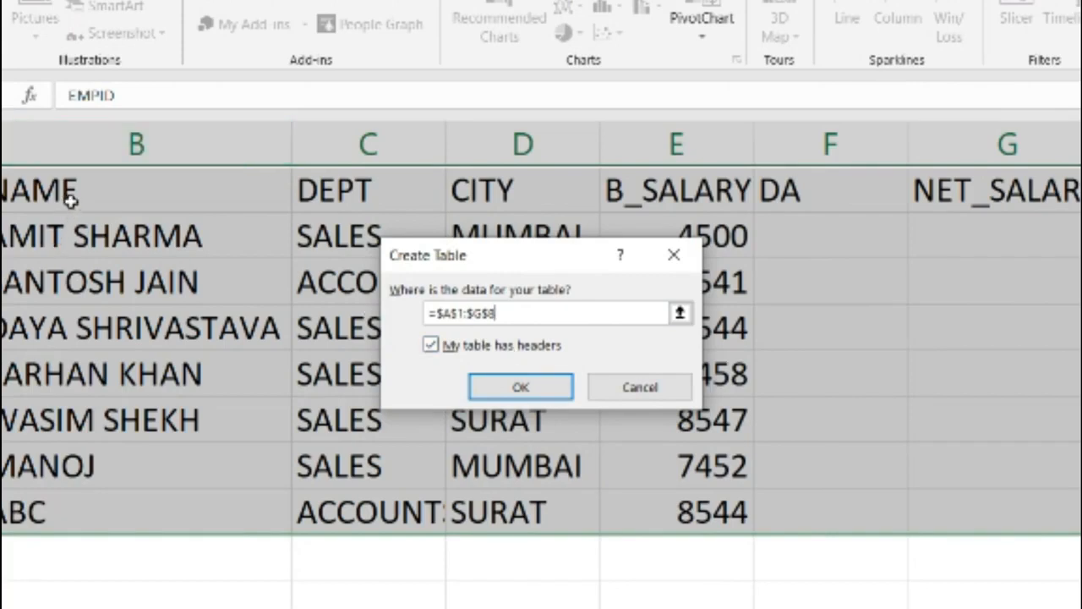
pyautogui.moveTo(440, 255); pyautogui.dragTo(275, 297)
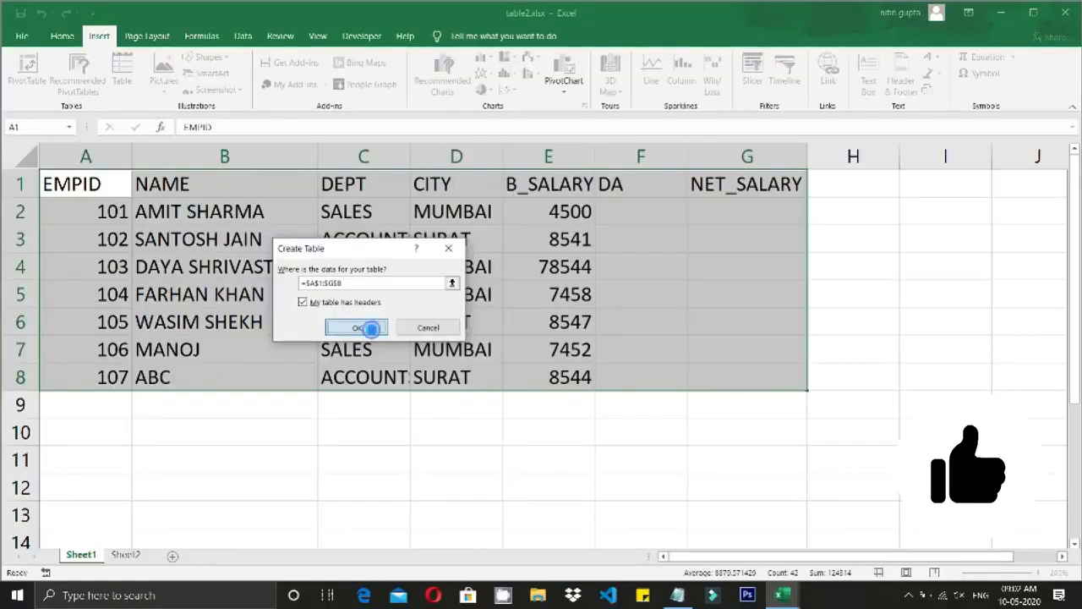
pyautogui.click(382, 436)
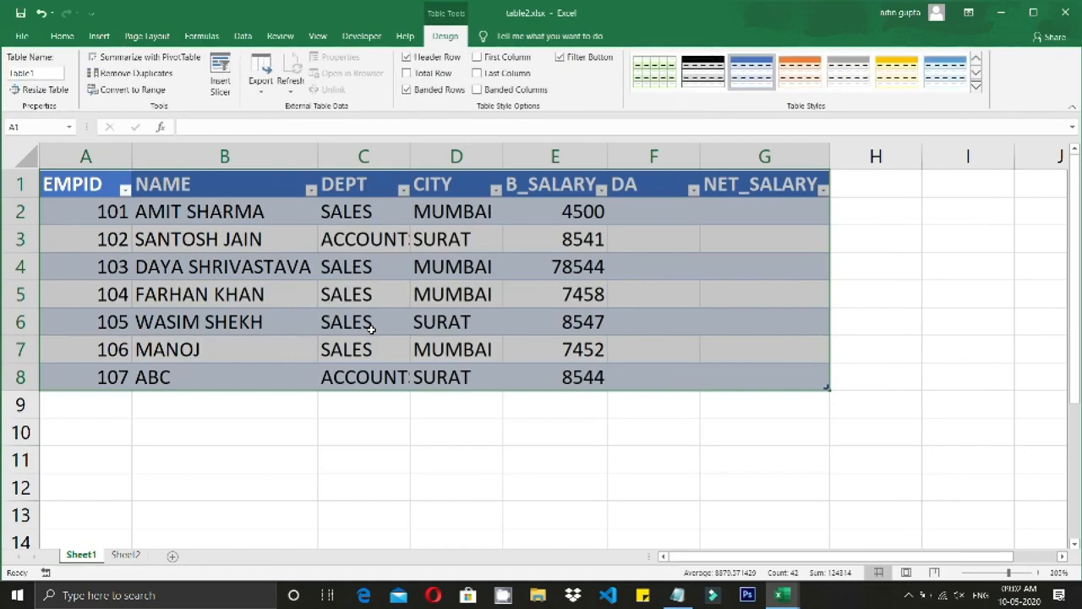
pyautogui.click(371, 329)
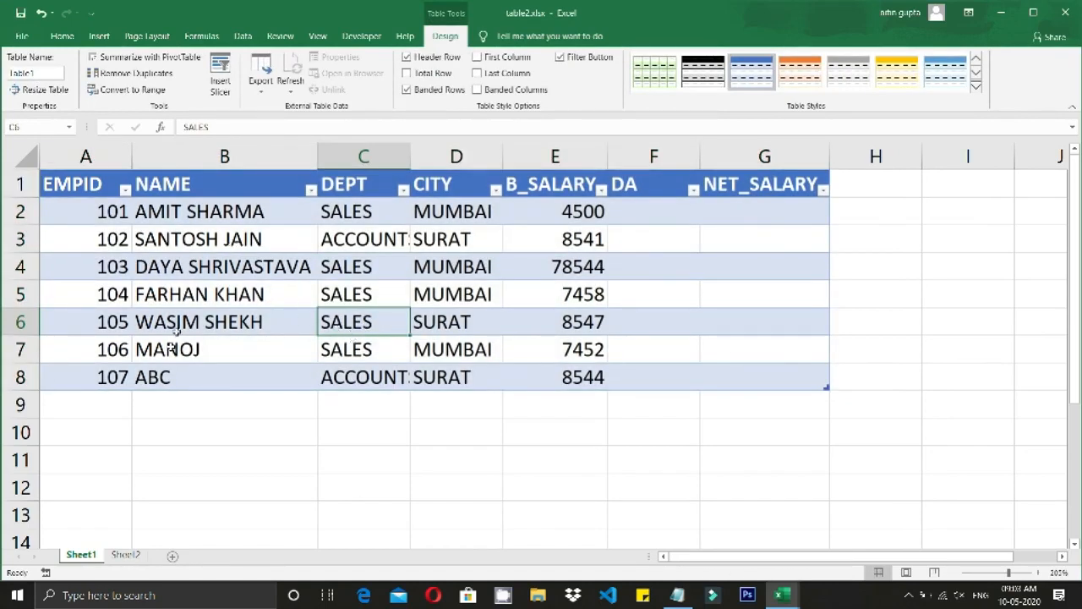
# Compare the formatted table on Sheet1 with the plain data range on Sheet2.
pyautogui.click(307, 247)
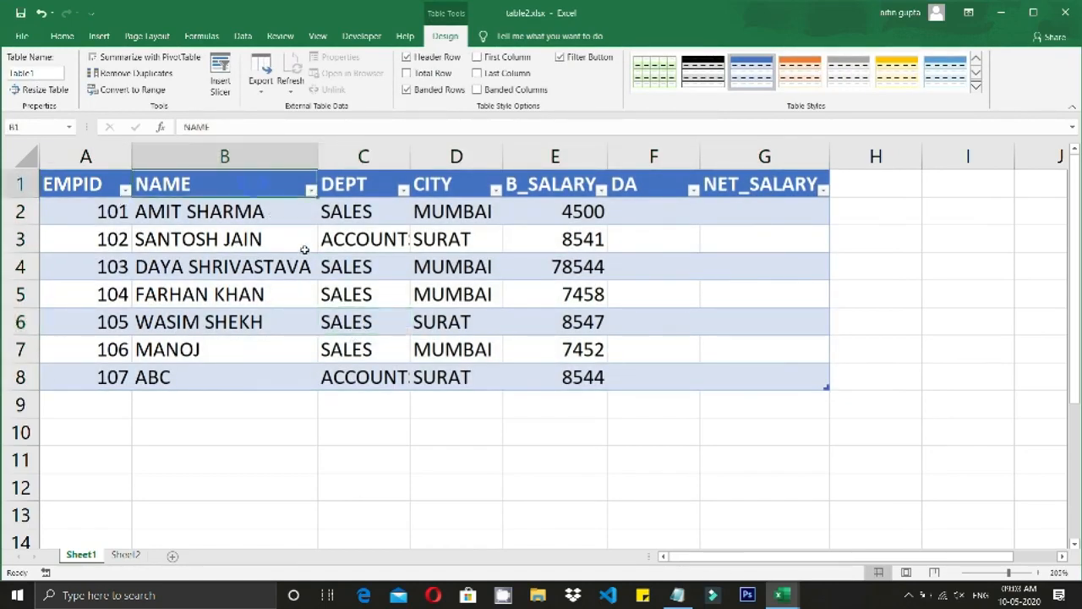
pyautogui.click(126, 555)
pyautogui.click(95, 553)
pyautogui.click(125, 555)
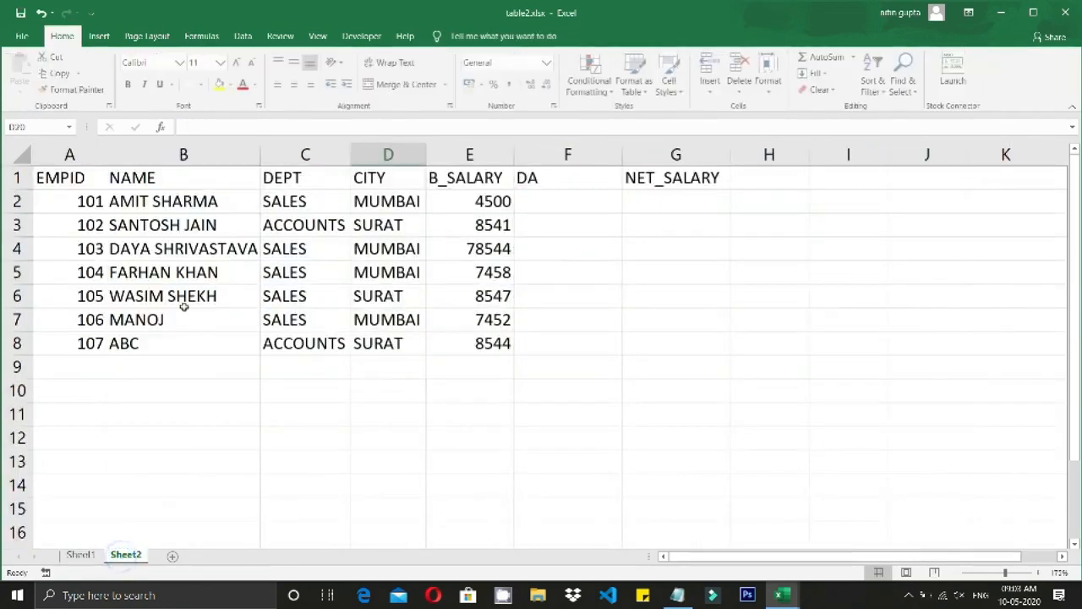
pyautogui.click(75, 178)
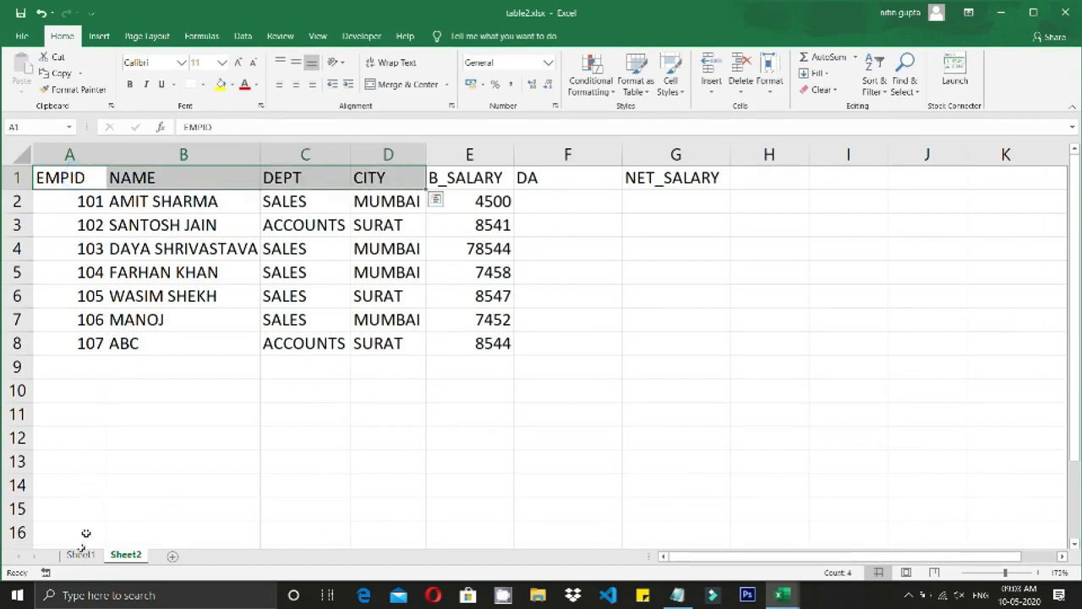
pyautogui.click(80, 555)
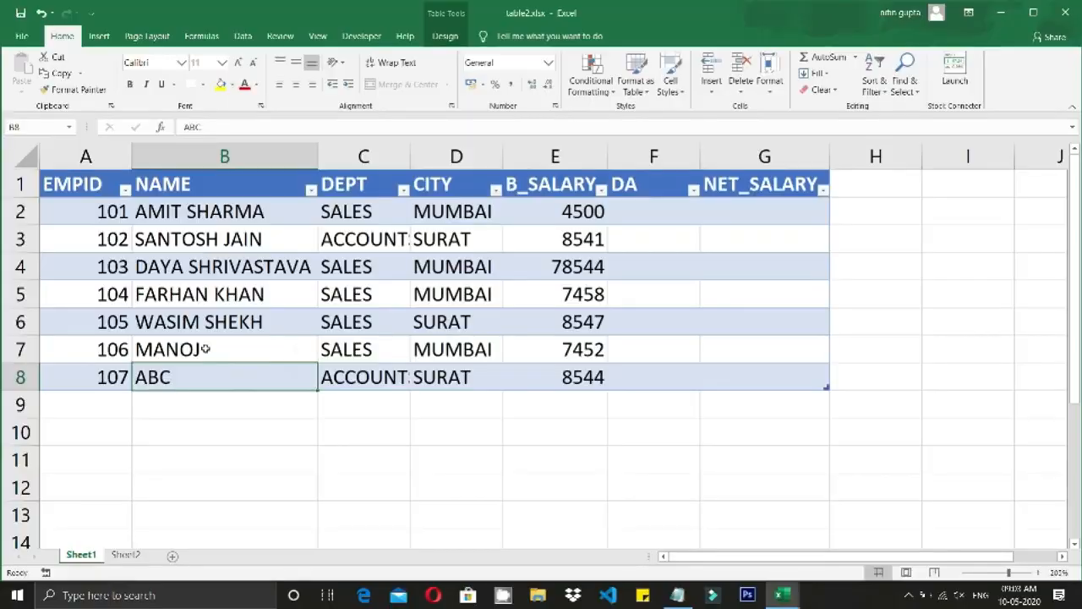
pyautogui.moveTo(88, 187); pyautogui.dragTo(756, 383)
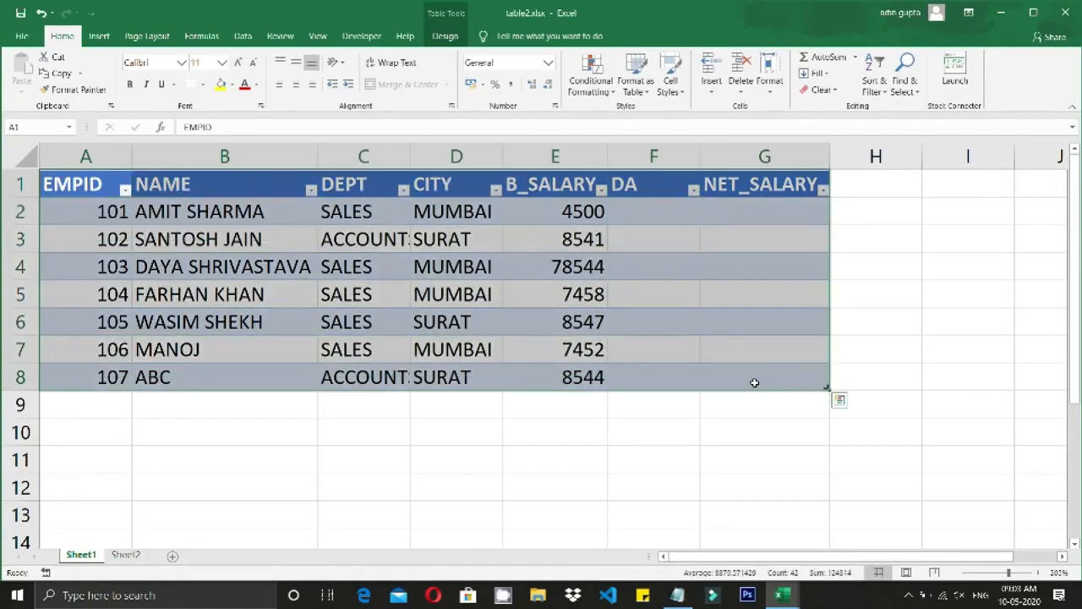
pyautogui.click(415, 276)
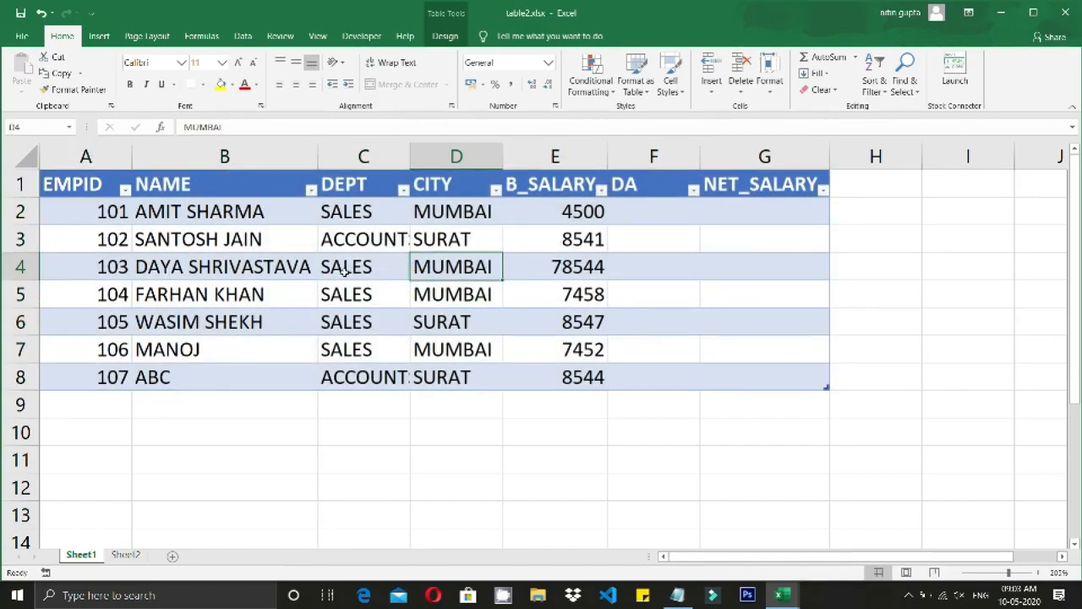
pyautogui.click(336, 332)
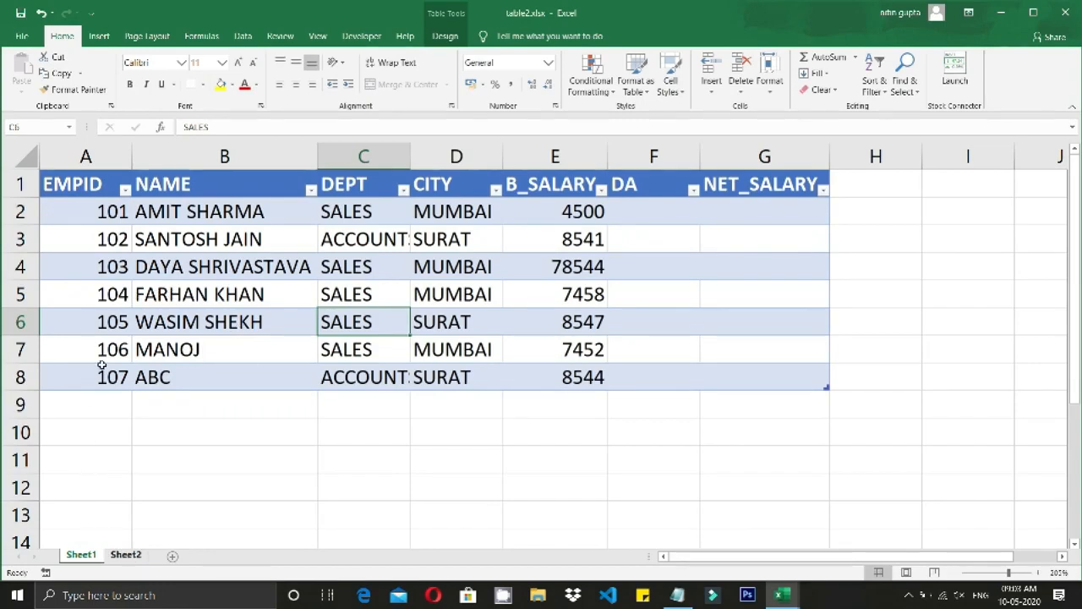
# Apply the Accent1 cell style to the header row A1:G1 on Sheet2.
pyautogui.click(124, 554)
pyautogui.click(217, 237)
pyautogui.moveTo(76, 177); pyautogui.dragTo(669, 184)
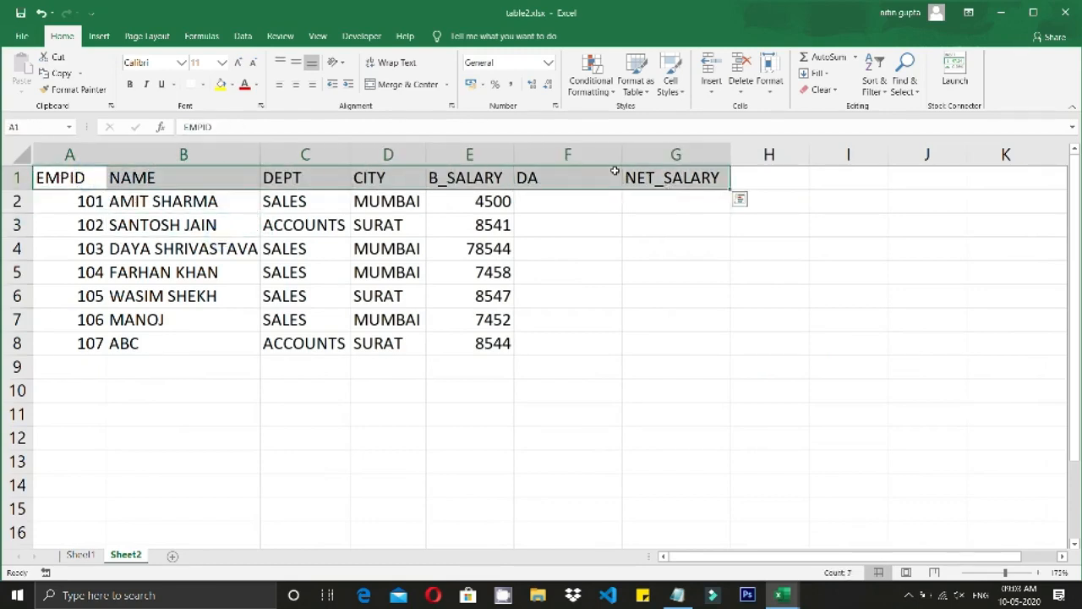
pyautogui.click(670, 88)
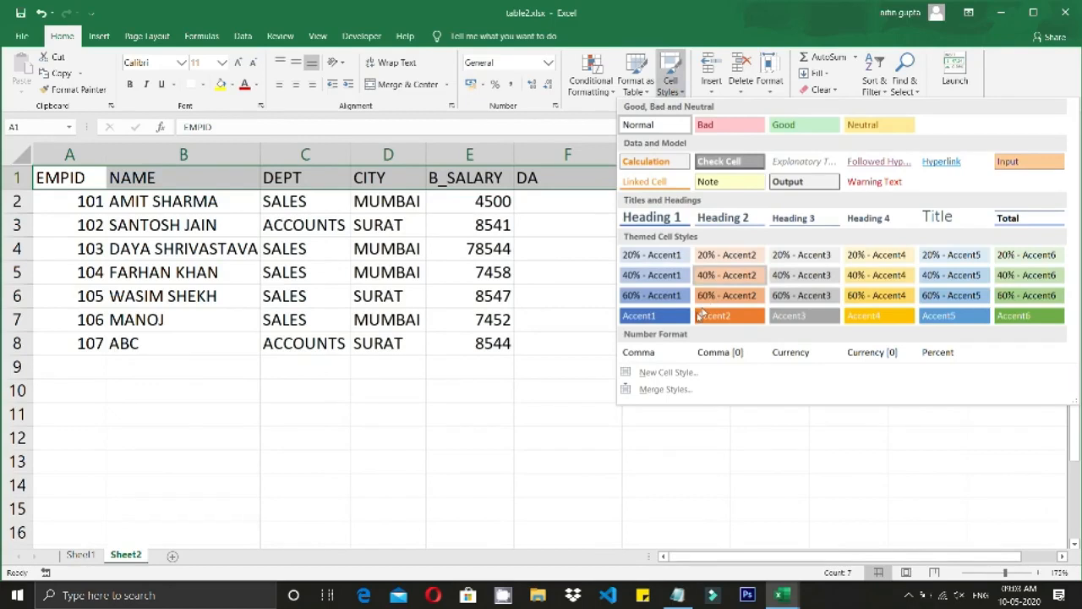
pyautogui.click(649, 317)
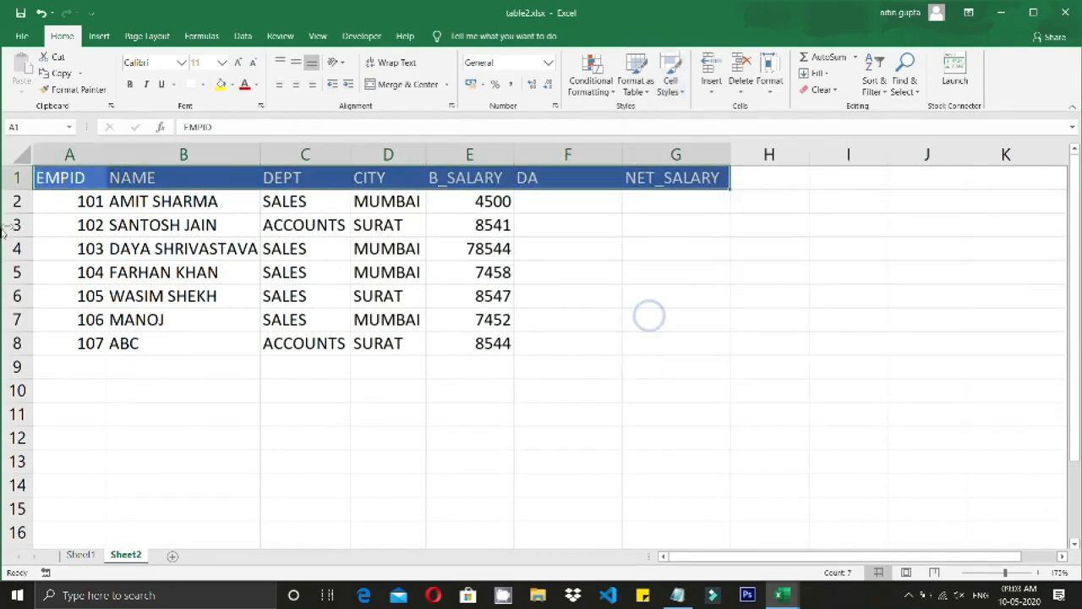
# Apply the 40% - Accent1 cell style to the data rows A2:G8 on Sheet2.
pyautogui.moveTo(65, 203); pyautogui.dragTo(715, 330)
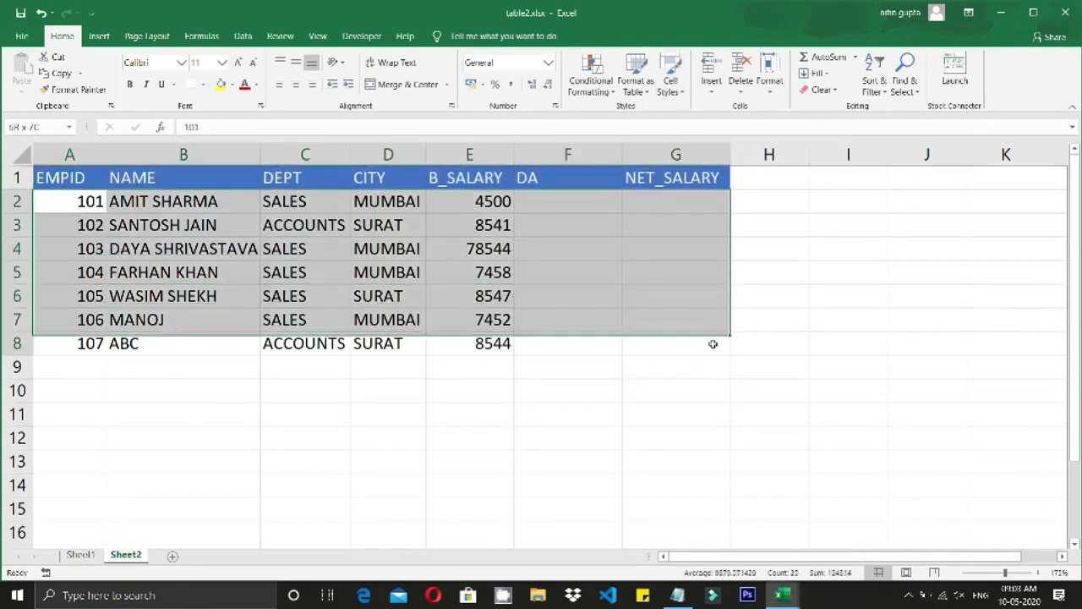
pyautogui.click(550, 367)
pyautogui.click(65, 203)
pyautogui.moveTo(65, 203); pyautogui.dragTo(680, 337)
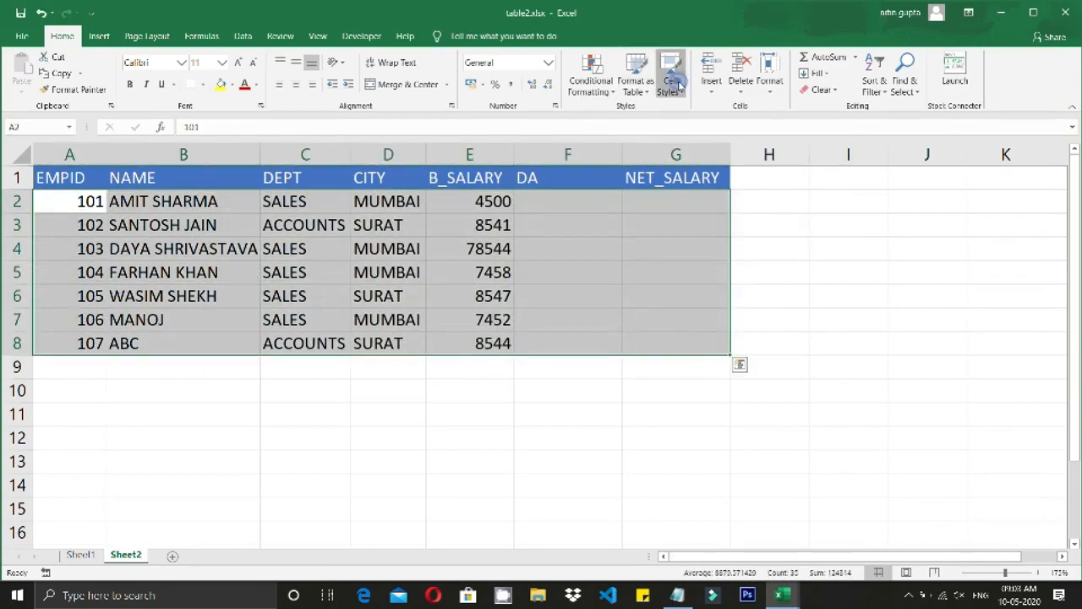
pyautogui.click(670, 81)
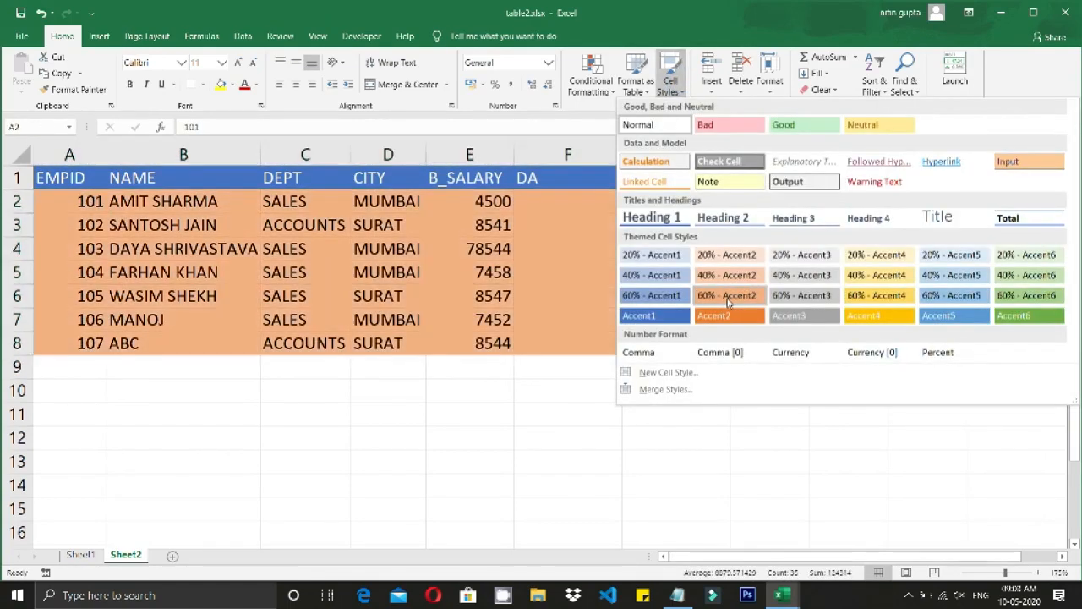
pyautogui.click(668, 279)
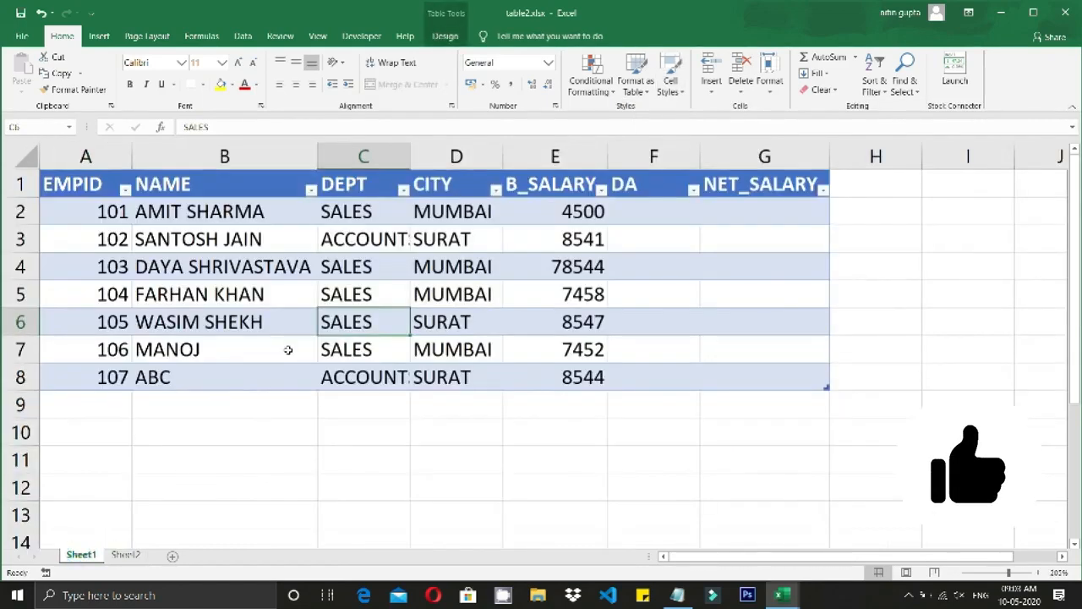
pyautogui.click(203, 239)
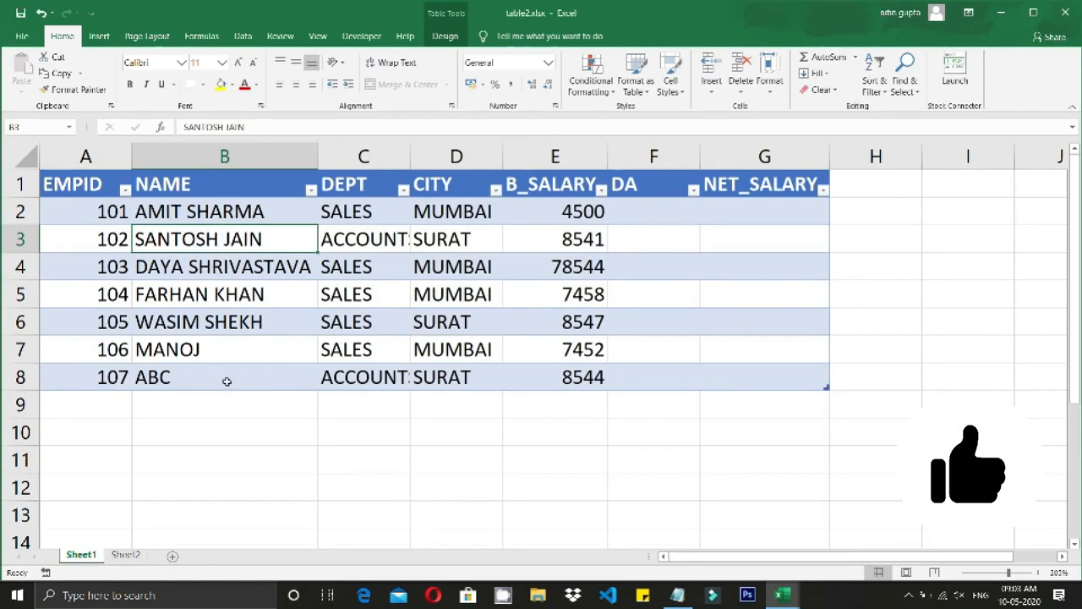
pyautogui.click(233, 269)
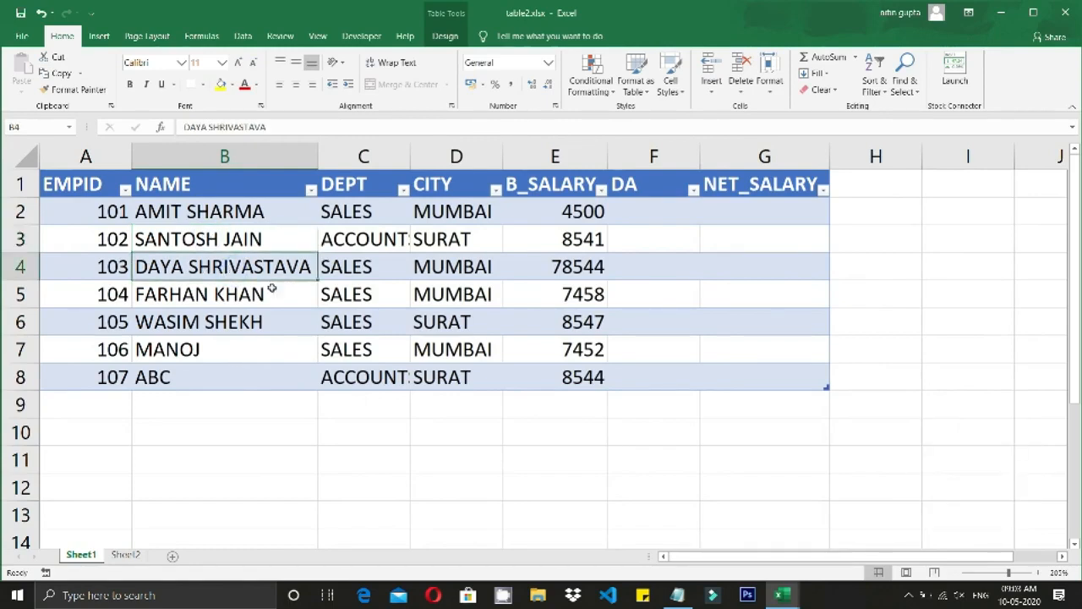
pyautogui.click(354, 243)
pyautogui.moveTo(76, 184); pyautogui.dragTo(813, 394)
pyautogui.click(686, 432)
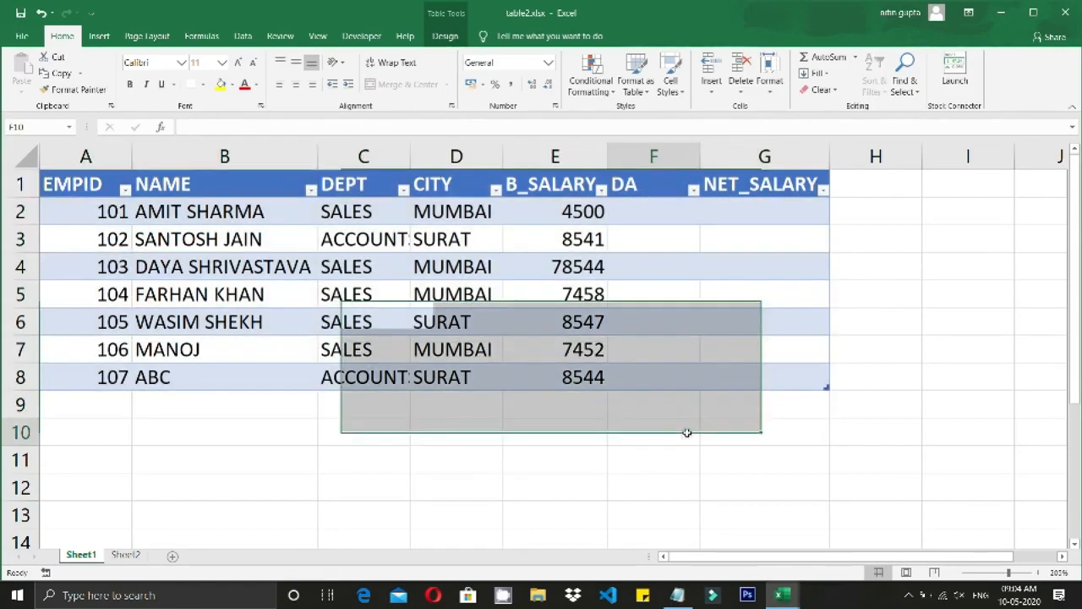
# Restyle the Sheet1 table with the dark green banded table style that has a black header row.
pyautogui.click(522, 268)
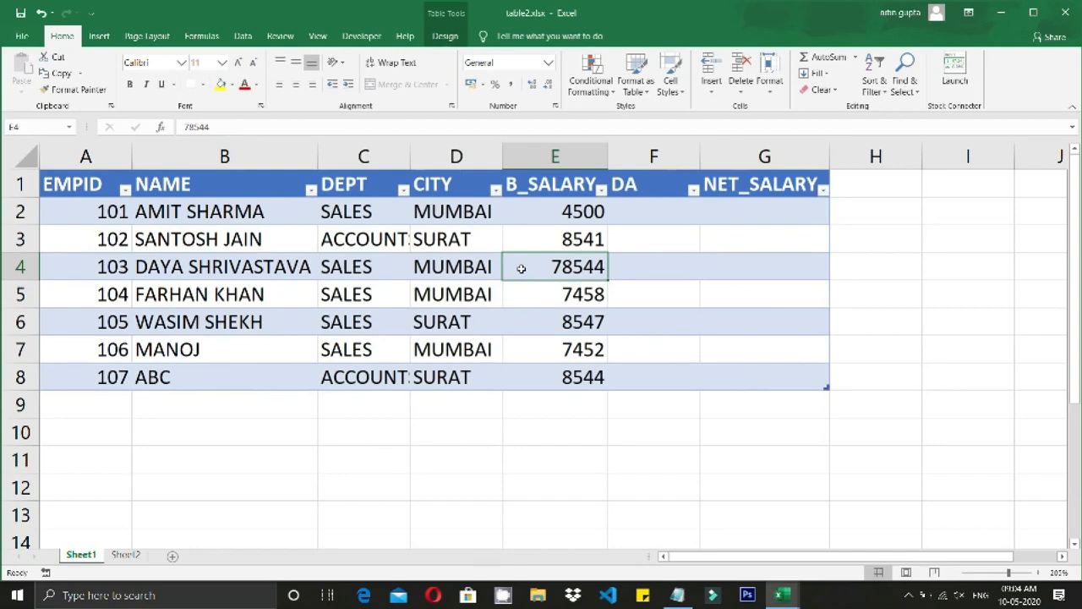
pyautogui.click(640, 89)
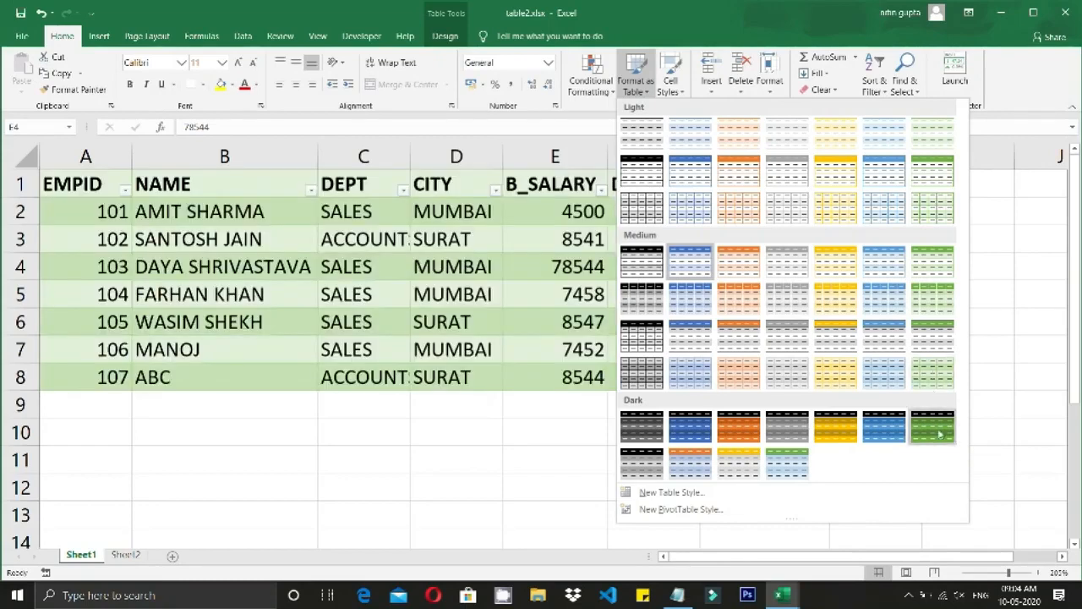
pyautogui.click(939, 432)
pyautogui.click(624, 464)
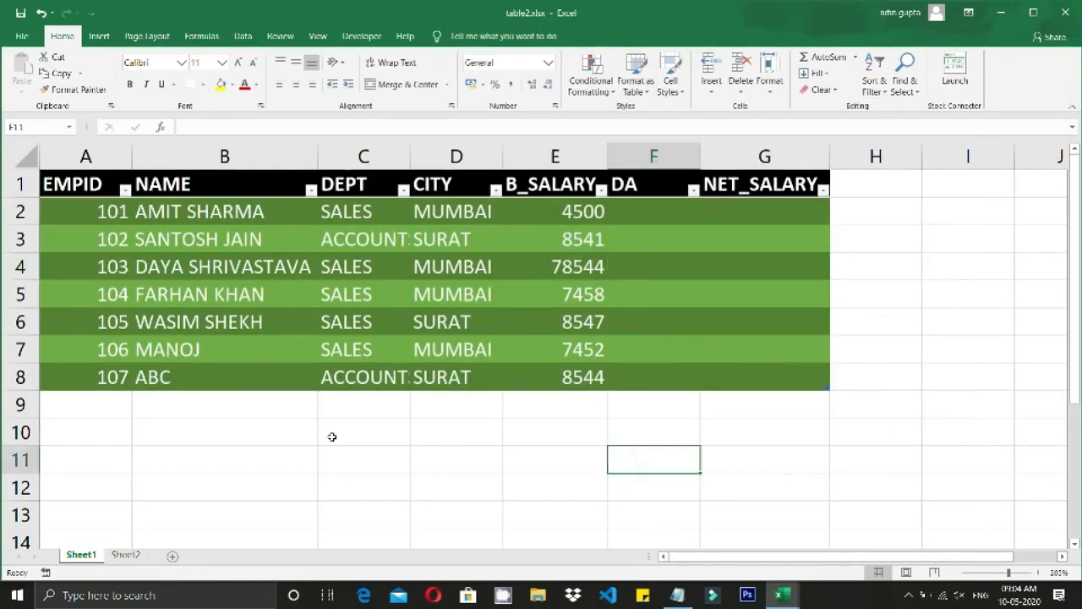
# Compare the restyled table on Sheet1 with the cell-styled data range on Sheet2.
pyautogui.click(287, 330)
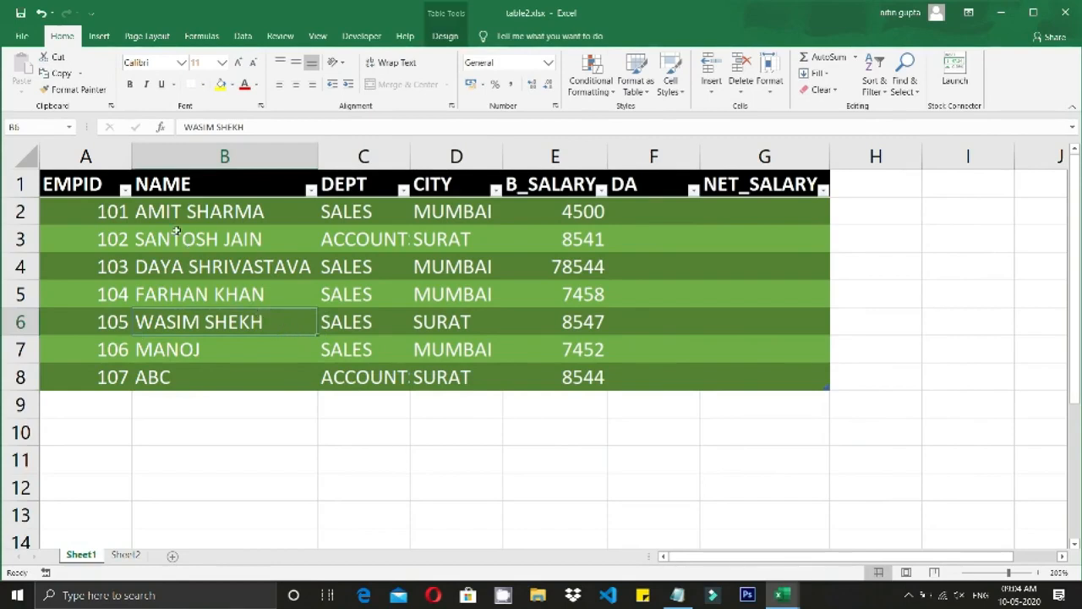
pyautogui.moveTo(91, 188); pyautogui.dragTo(726, 380)
pyautogui.click(641, 316)
pyautogui.click(127, 554)
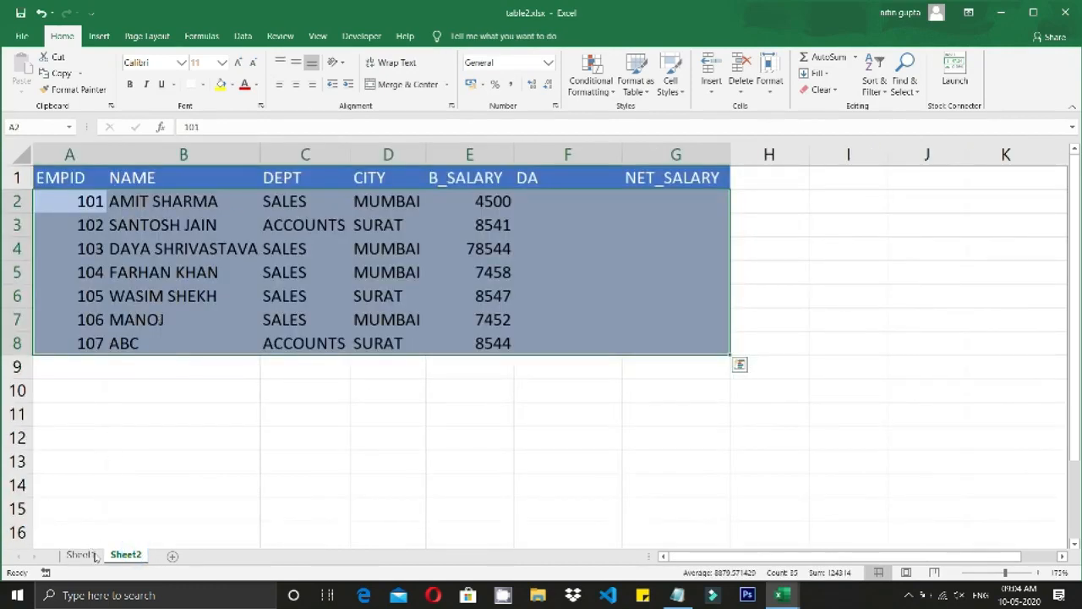
pyautogui.click(93, 554)
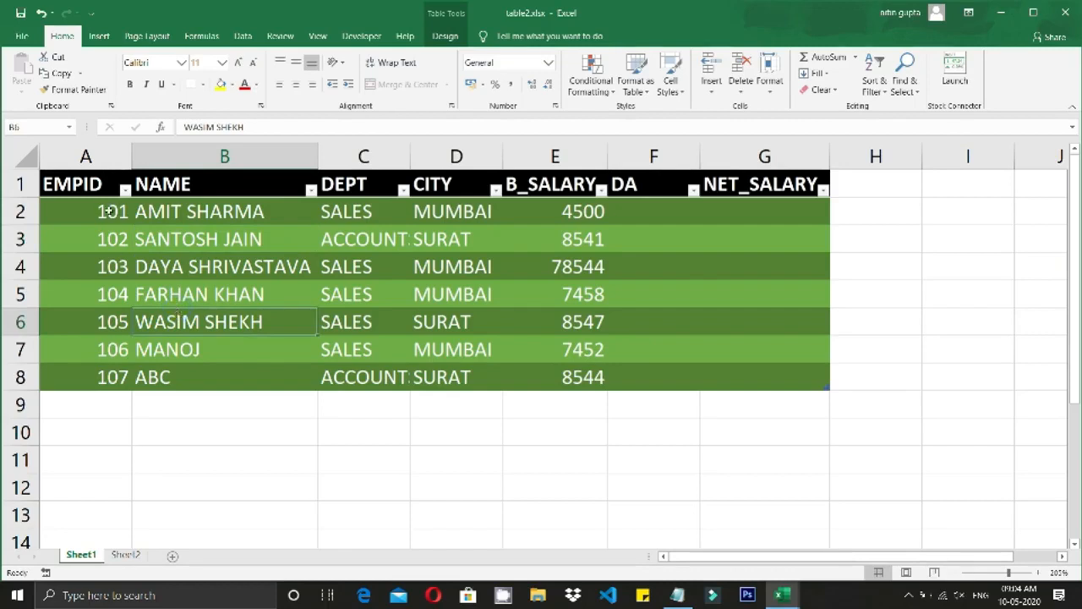
pyautogui.moveTo(96, 185); pyautogui.dragTo(758, 379)
pyautogui.click(274, 321)
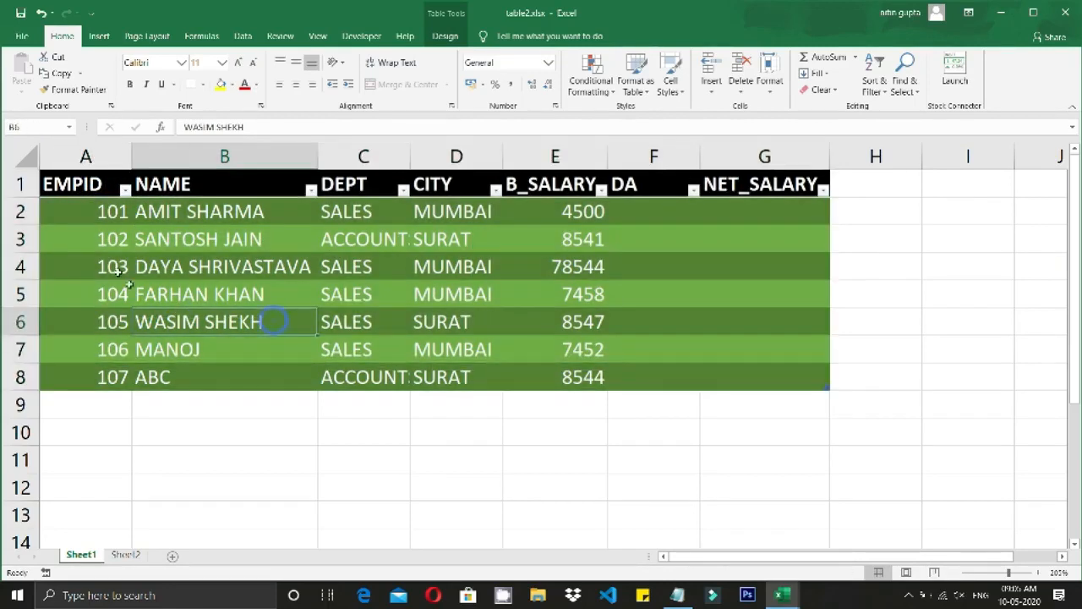
# Inspect the built-in filter lists of the EMPID, NAME and DEPT columns in the Sheet1 table.
pyautogui.click(125, 190)
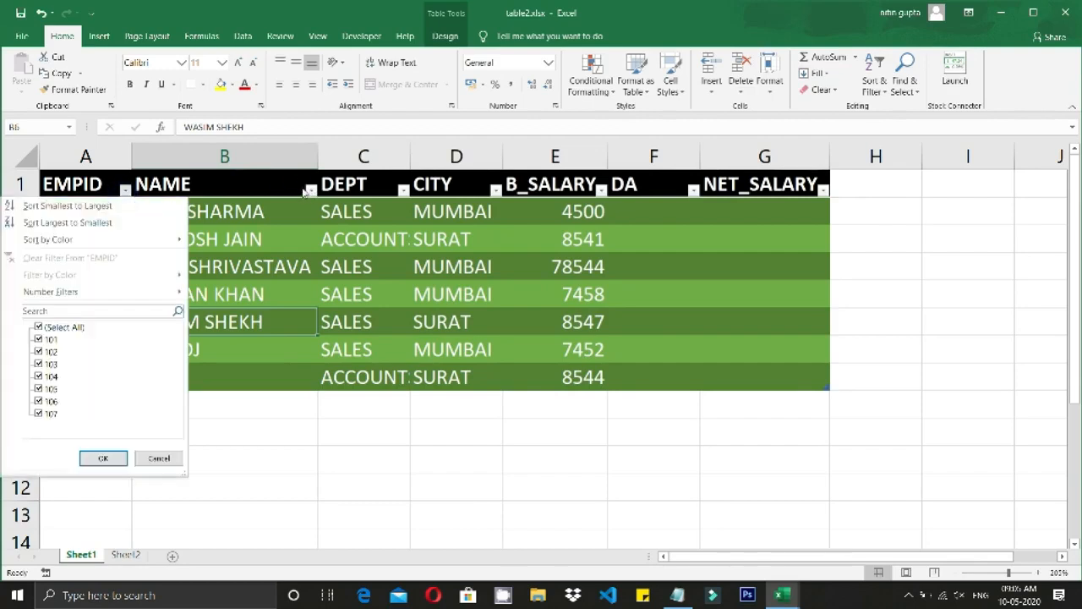
pyautogui.click(311, 190)
pyautogui.click(311, 190)
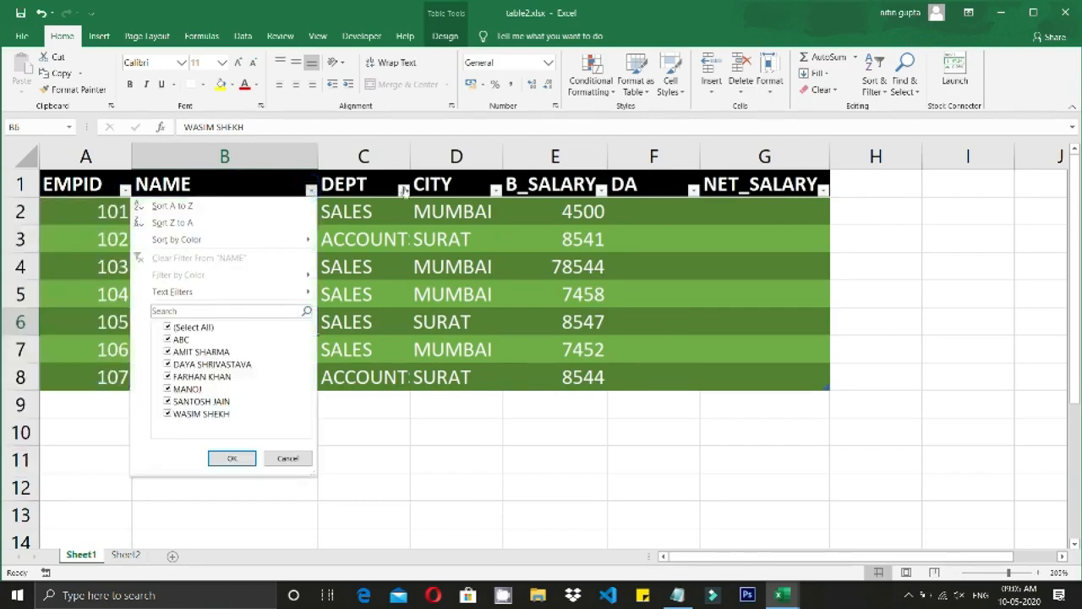
pyautogui.click(403, 191)
# Add filter buttons to the header row of the plain data range A1:G8 on Sheet2.
pyautogui.click(125, 554)
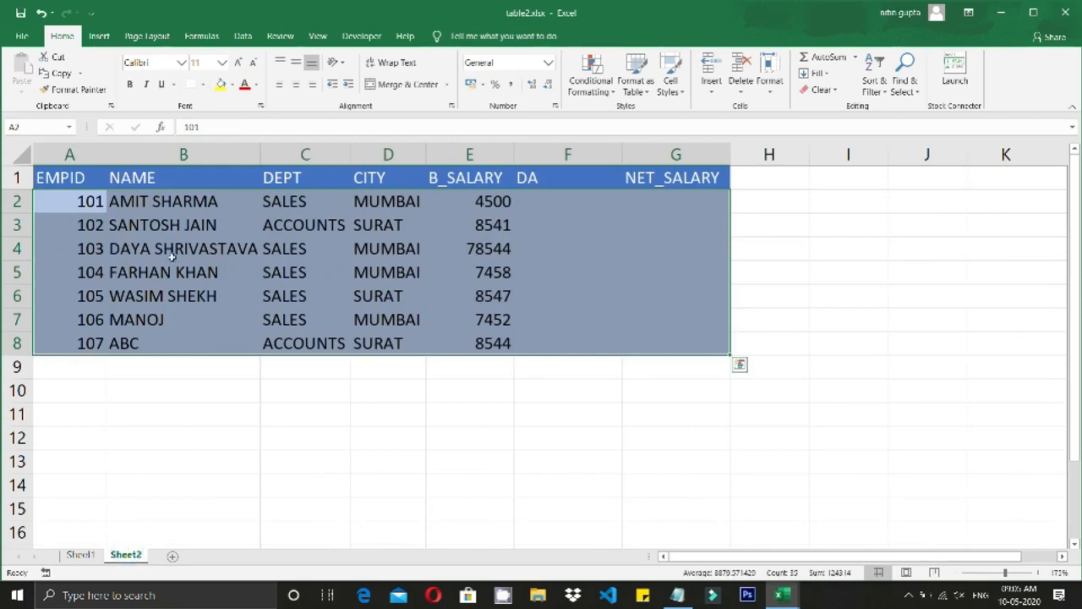
pyautogui.click(171, 256)
pyautogui.moveTo(63, 188); pyautogui.dragTo(616, 343)
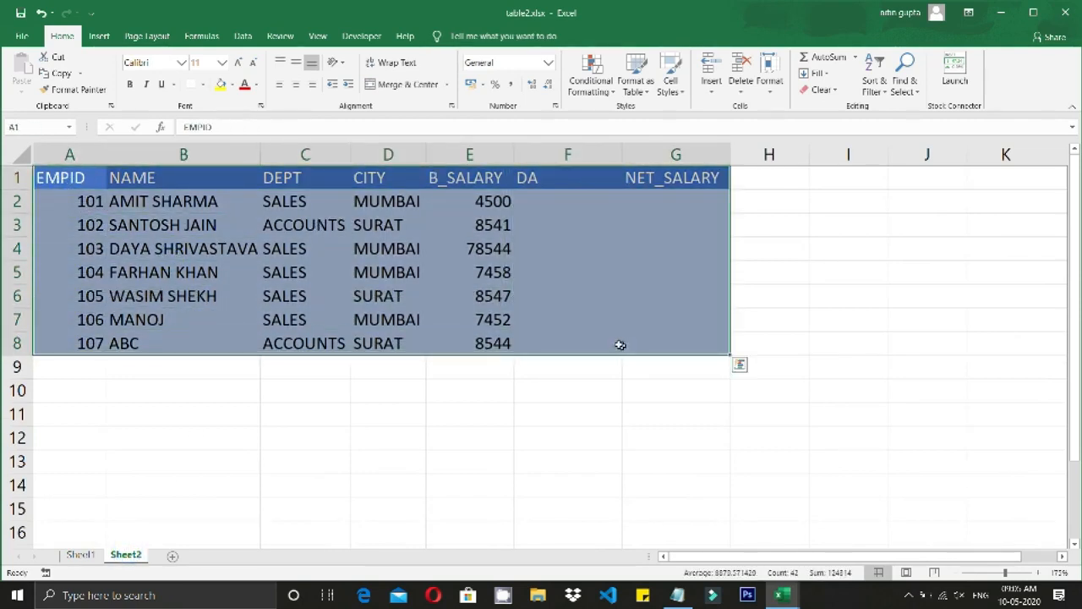
pyautogui.click(243, 35)
pyautogui.click(479, 81)
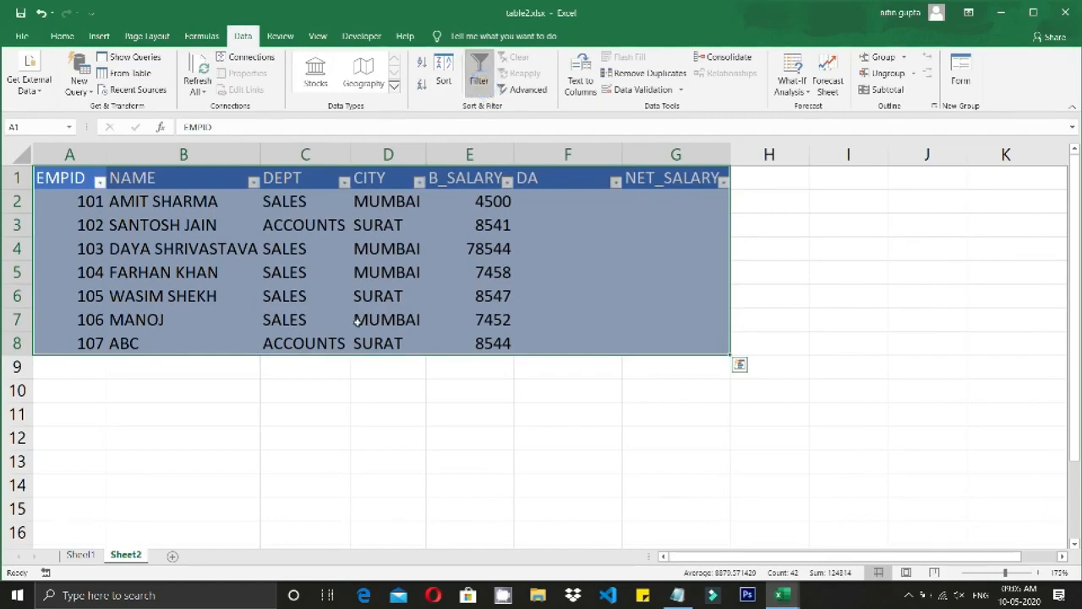
# Return to the Sheet1 table and examine its EMPID and NAME filter lists.
pyautogui.click(80, 555)
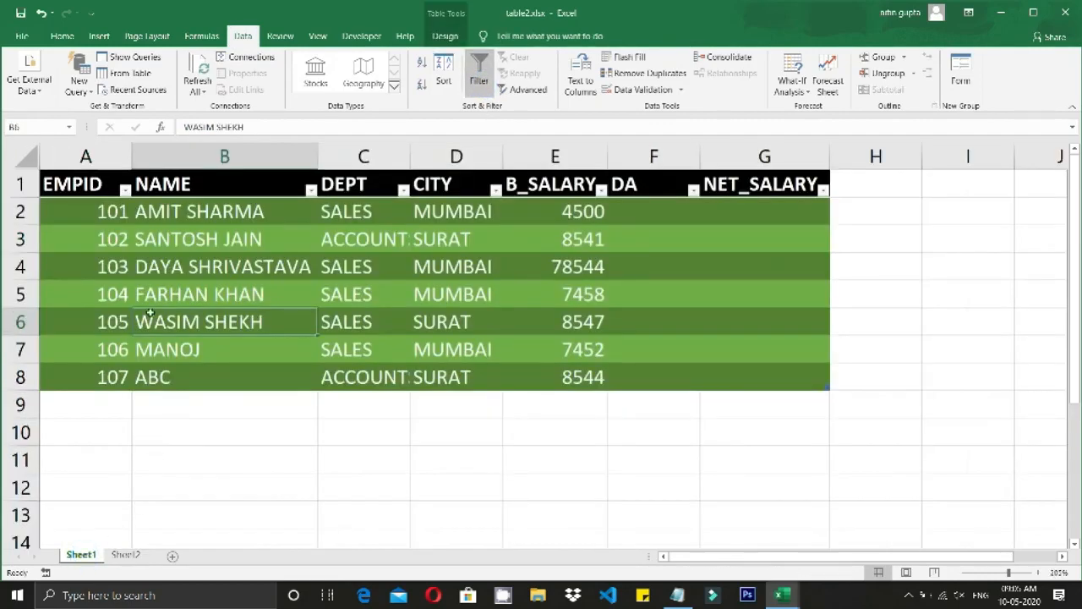
pyautogui.click(127, 192)
pyautogui.click(128, 192)
pyautogui.click(314, 193)
pyautogui.click(313, 193)
pyautogui.click(296, 302)
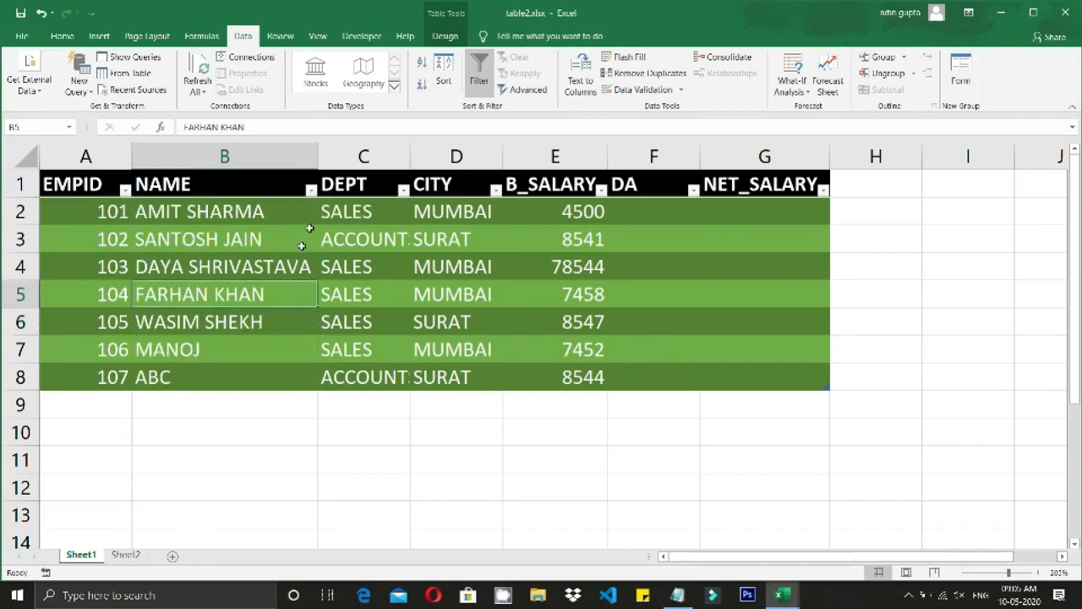
# Turn the Sheet1 table's filter buttons off and on again, and check the EMPID filter.
pyautogui.click(483, 84)
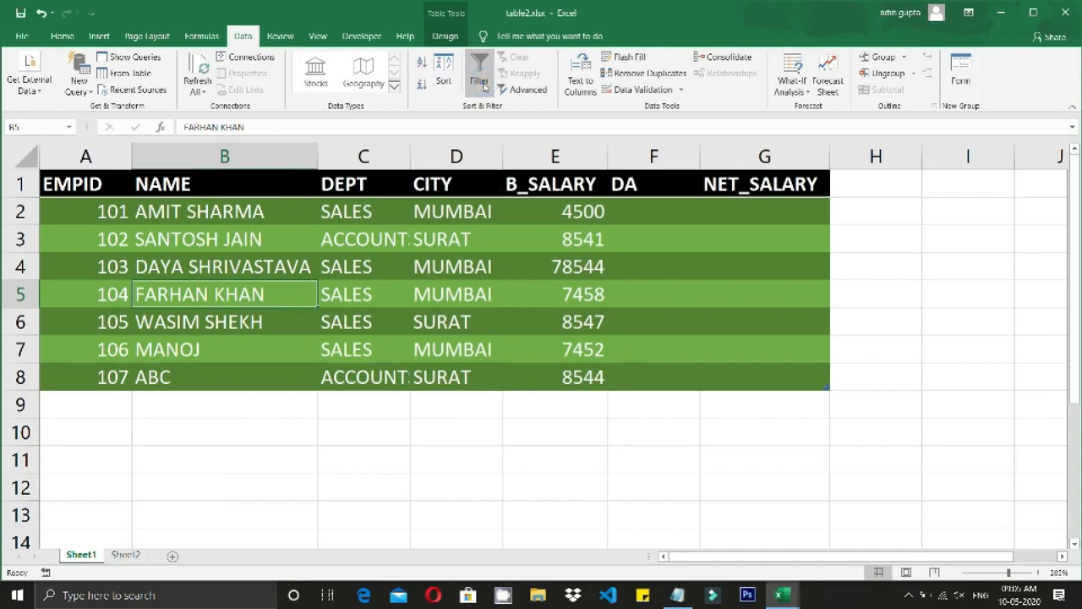
pyautogui.click(482, 85)
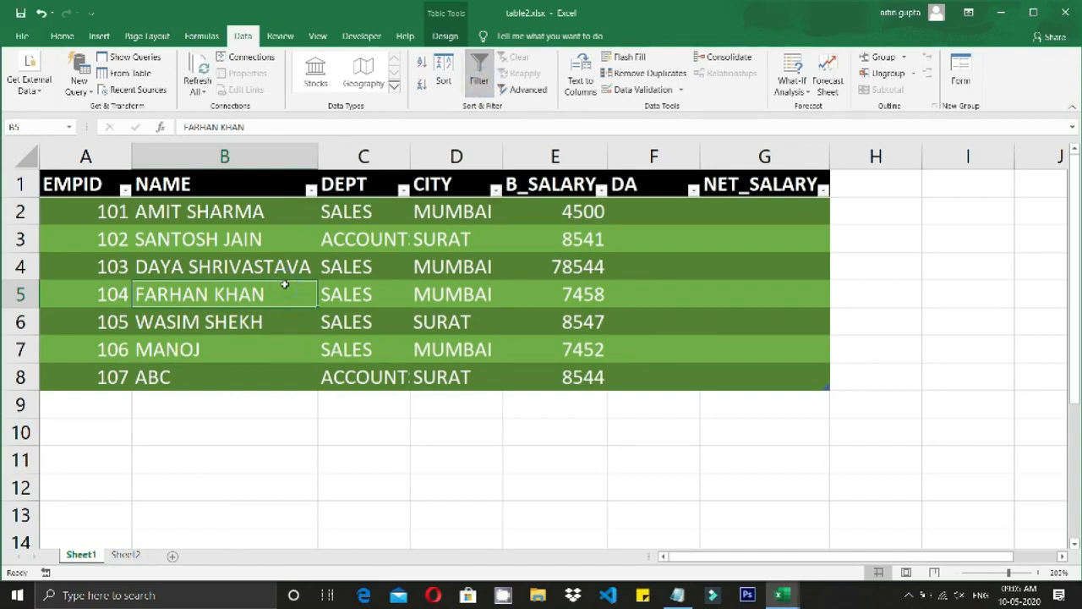
pyautogui.click(125, 186)
pyautogui.click(125, 186)
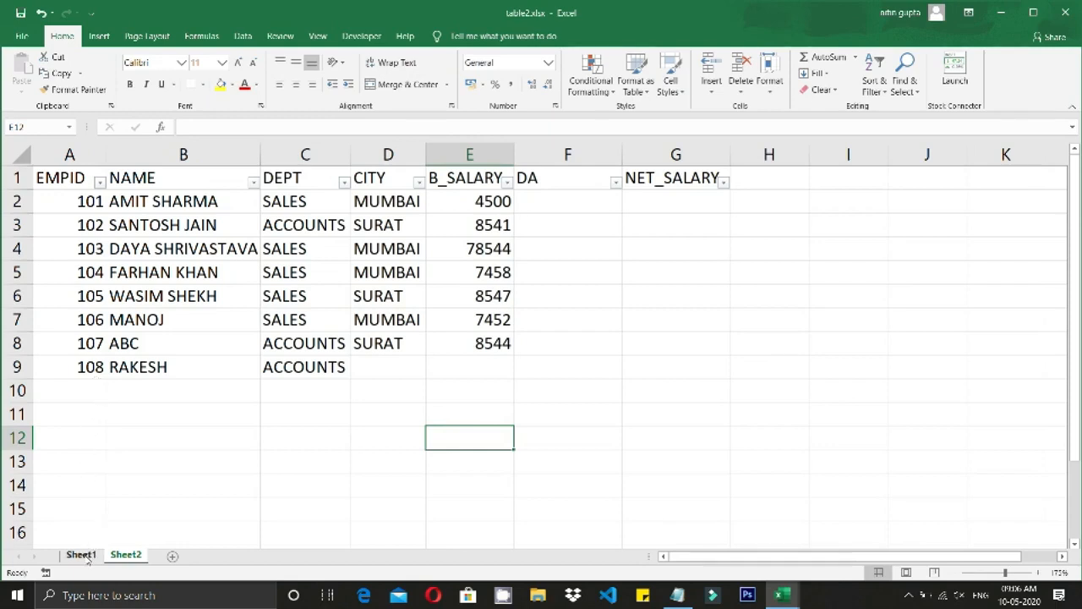
# Review the partly filled row 9 on Sheet2 against the original data range A1:G8.
pyautogui.click(90, 367)
pyautogui.click(153, 367)
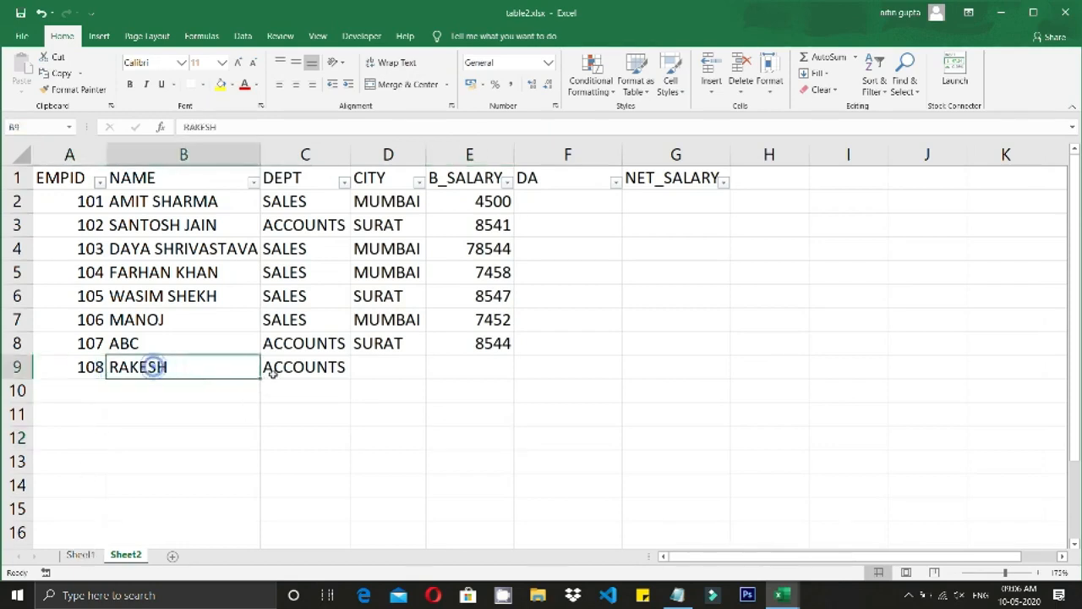
pyautogui.click(269, 367)
pyautogui.click(387, 364)
pyautogui.click(474, 367)
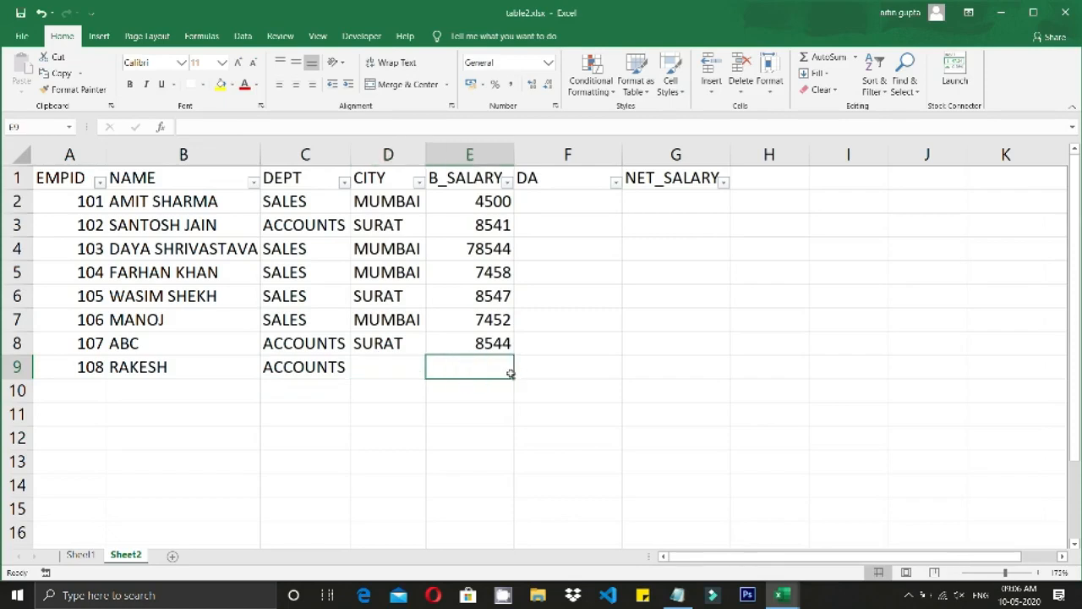
pyautogui.moveTo(65, 179); pyautogui.dragTo(694, 344)
# Complete row 9 on Sheet2 with the city SURAT and a B_SALARY of 8541.
pyautogui.click(373, 362)
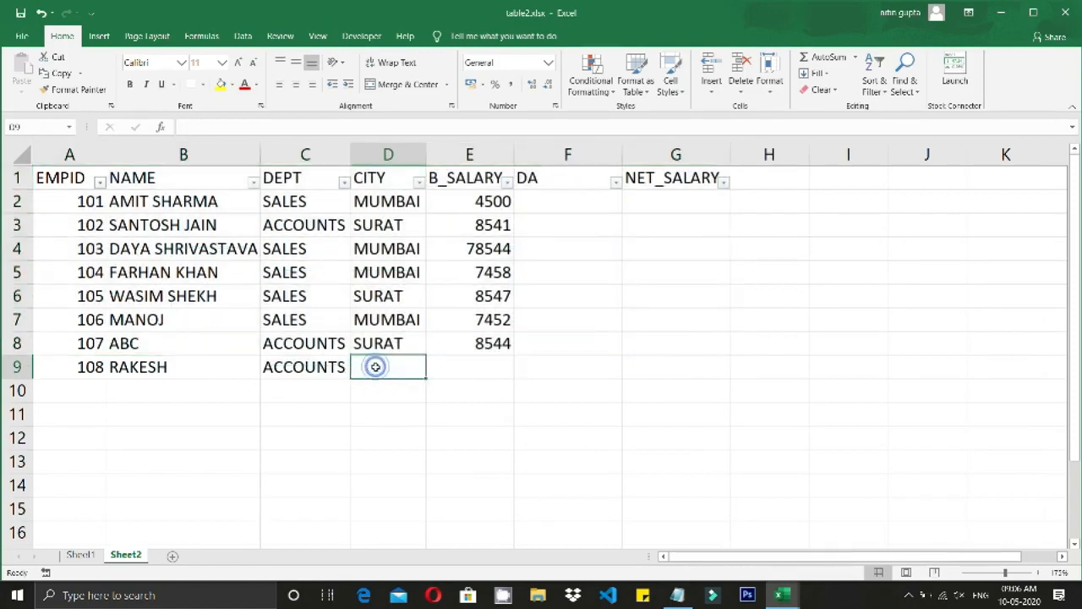
pyautogui.write('S')
pyautogui.click(501, 367)
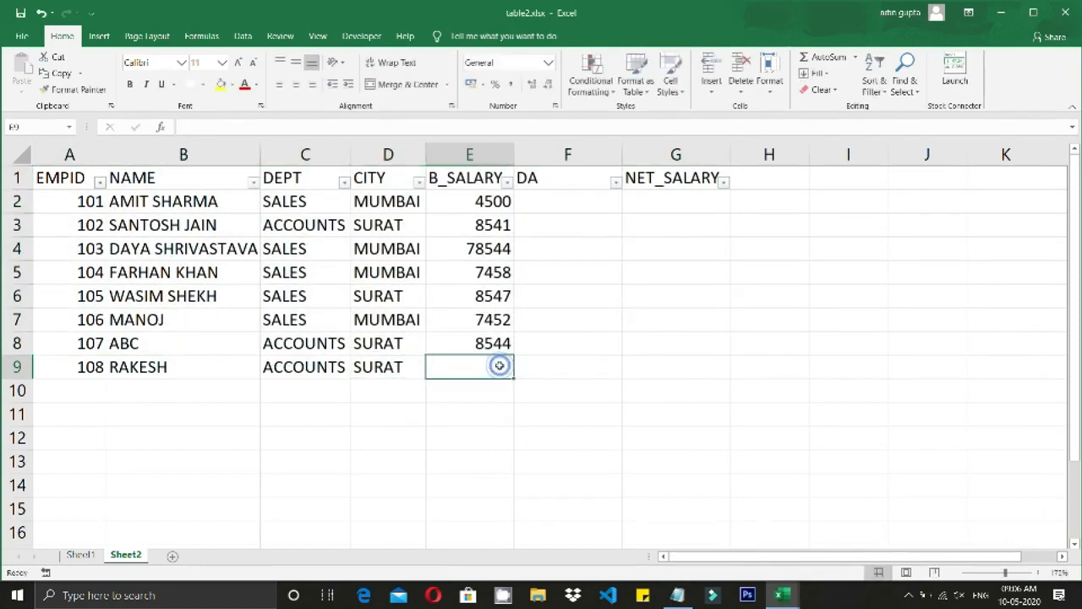
pyautogui.write('8541')
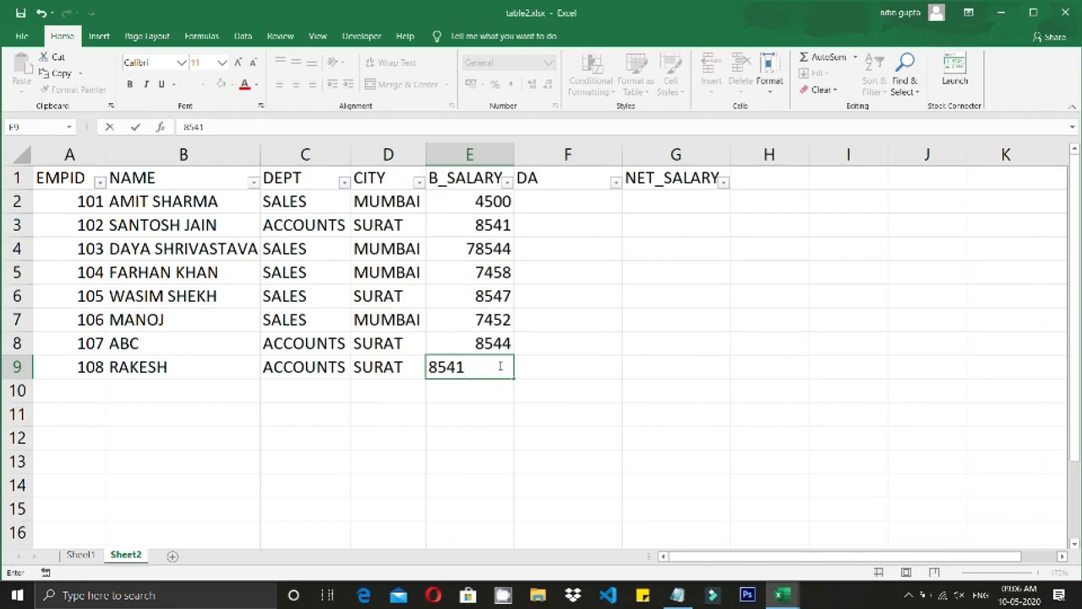
pyautogui.click(503, 407)
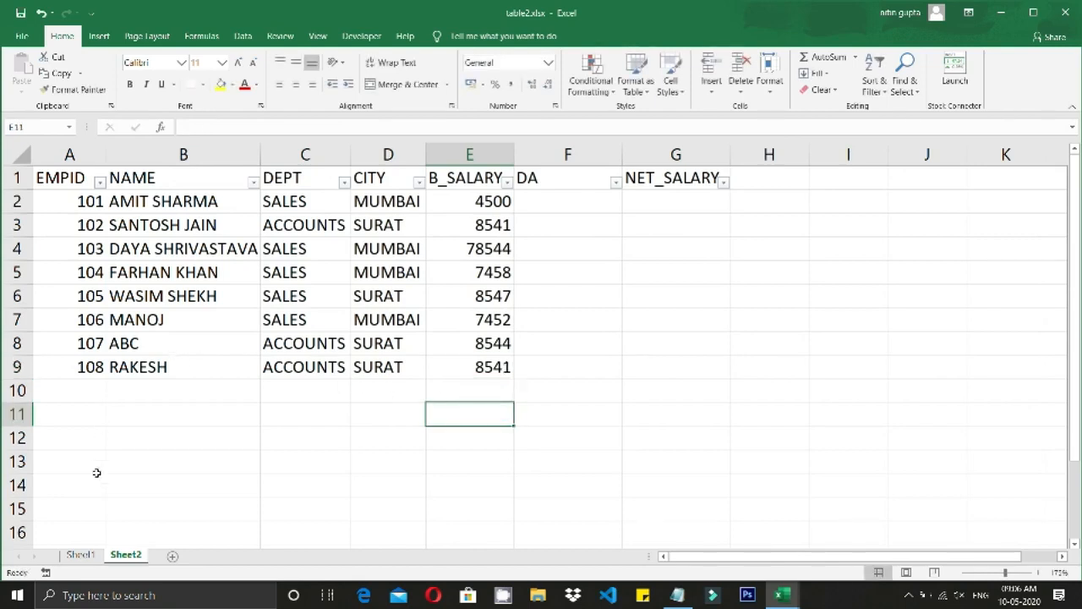
# Add an empty row from the last cell of the Sheet1 table, G8, and undo the addition.
pyautogui.click(80, 555)
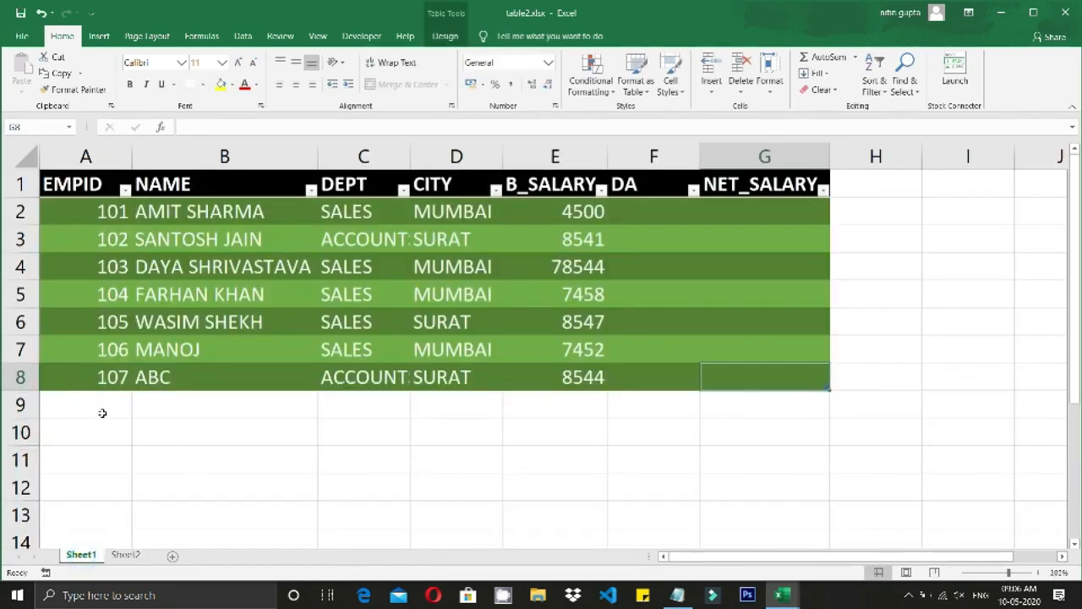
pyautogui.click(723, 375)
pyautogui.click(106, 407)
pyautogui.click(736, 375)
pyautogui.press('Tab')
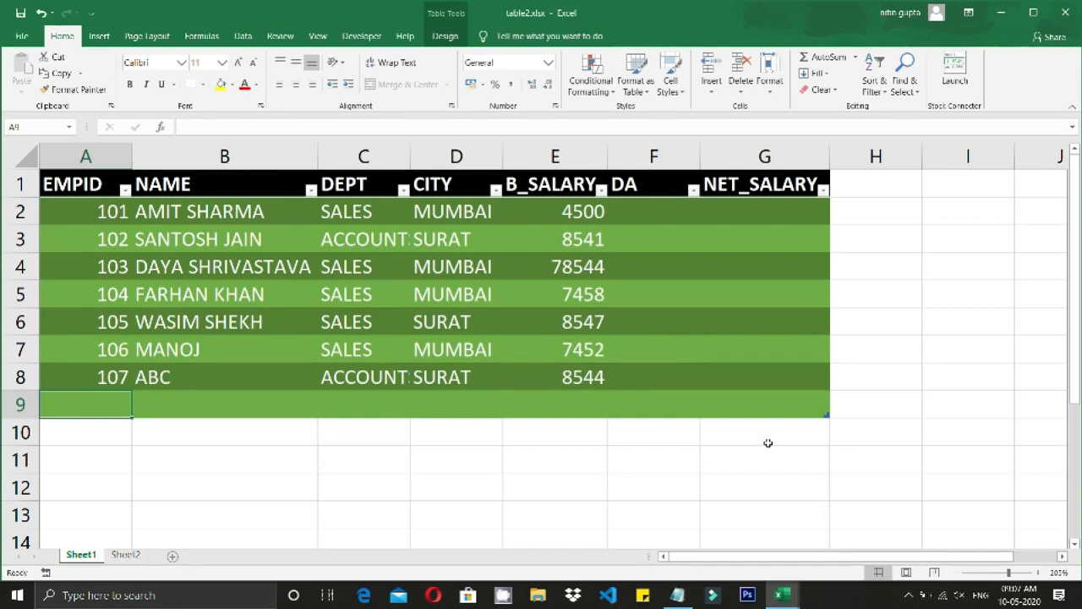
pyautogui.hotkey('ctrl', 'z')
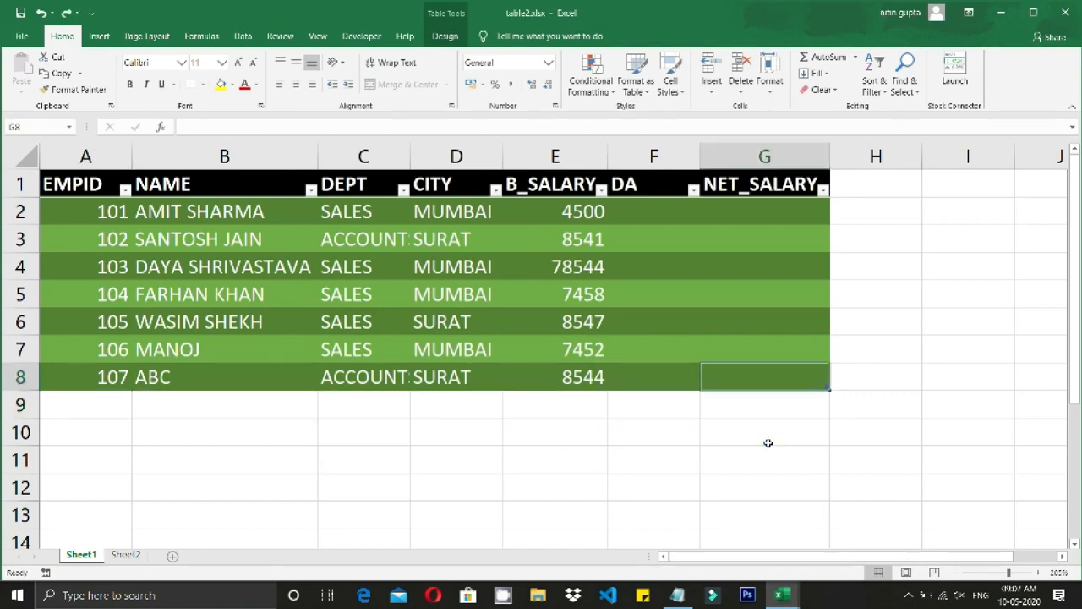
# Extend the Sheet1 table down to row 10 with its resize handle, and undo the extension.
pyautogui.click(89, 432)
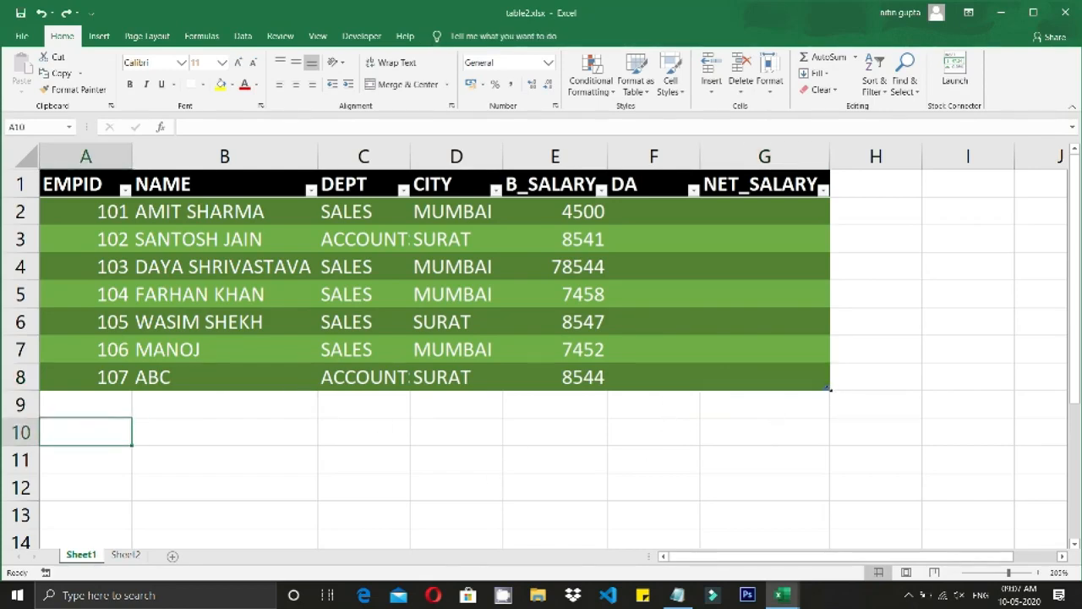
pyautogui.moveTo(830, 390); pyautogui.dragTo(832, 449)
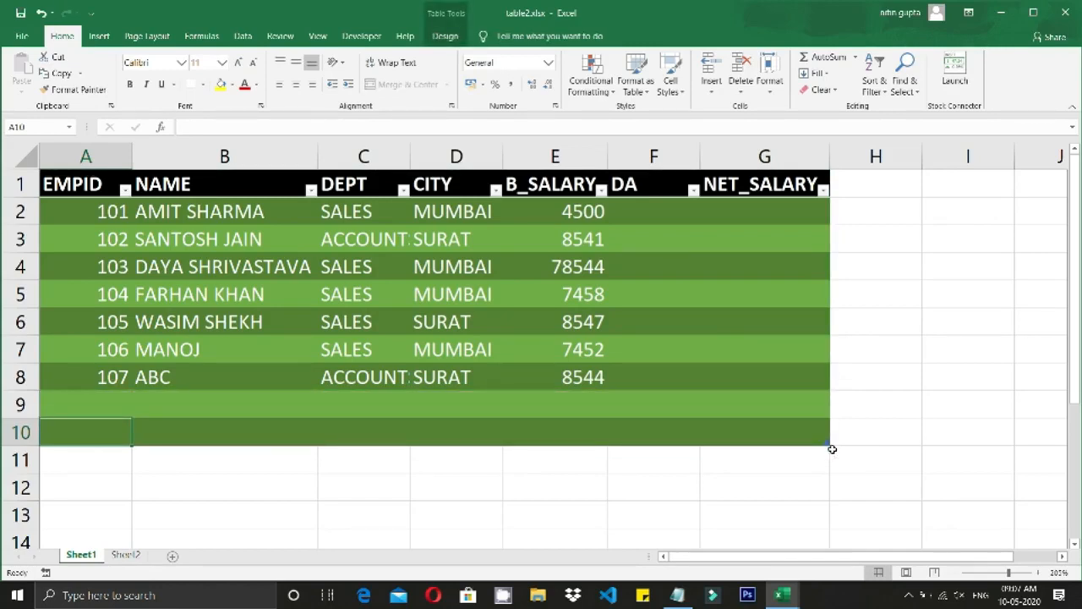
pyautogui.hotkey('ctrl', 'z')
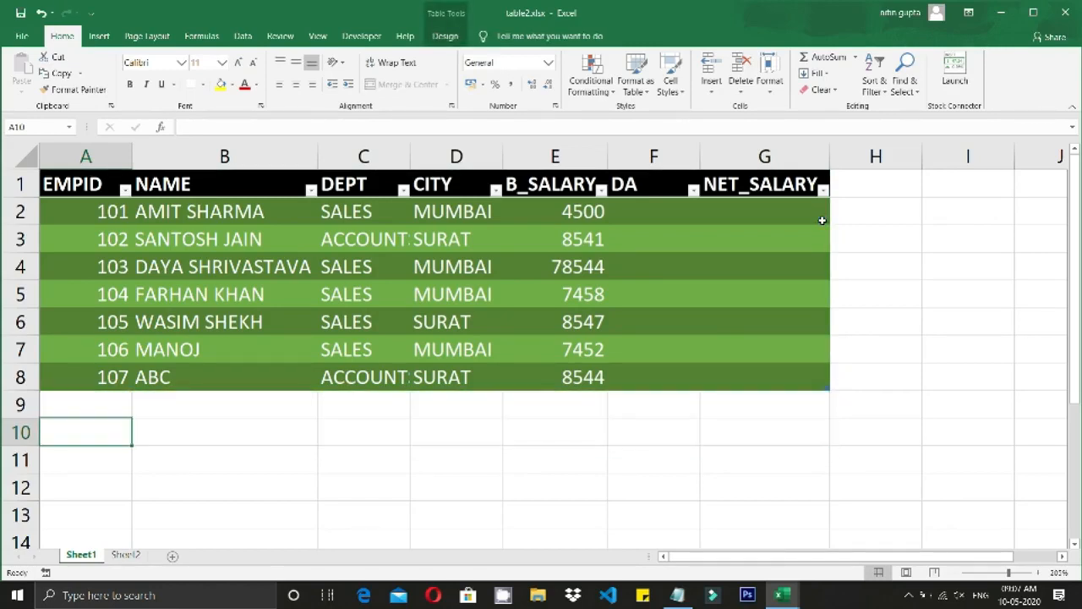
# Enter the header DD in H1, directly beside the NET_SALARY column of the Sheet1 table.
pyautogui.click(860, 182)
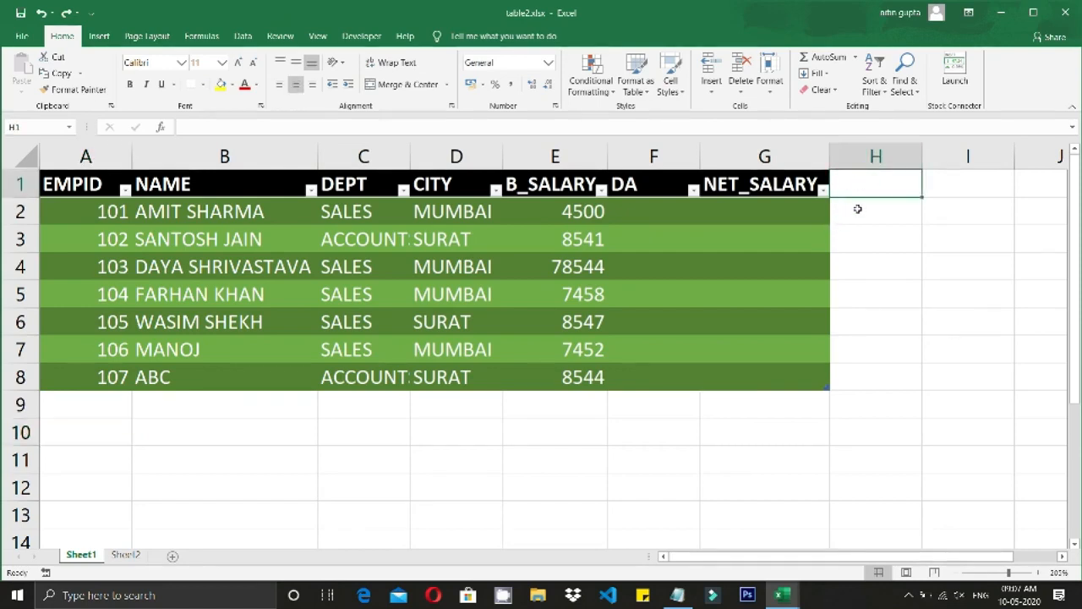
pyautogui.write('DD')
pyautogui.click(872, 256)
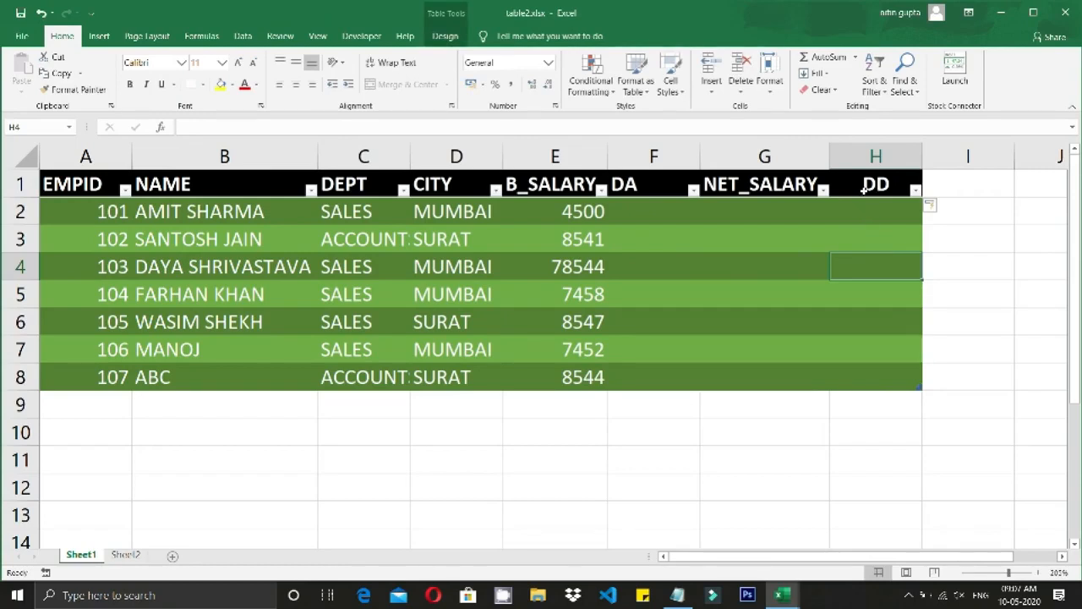
# Undo the table's automatic expansion and resize the table manually to include column H.
pyautogui.hotkey('ctrl', 'z')
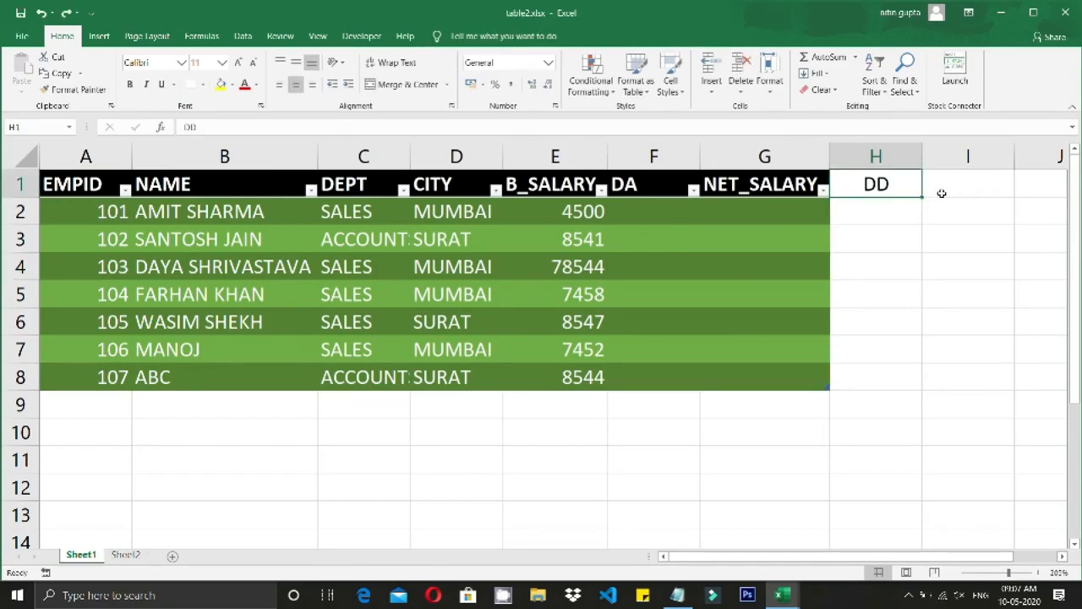
pyautogui.click(942, 194)
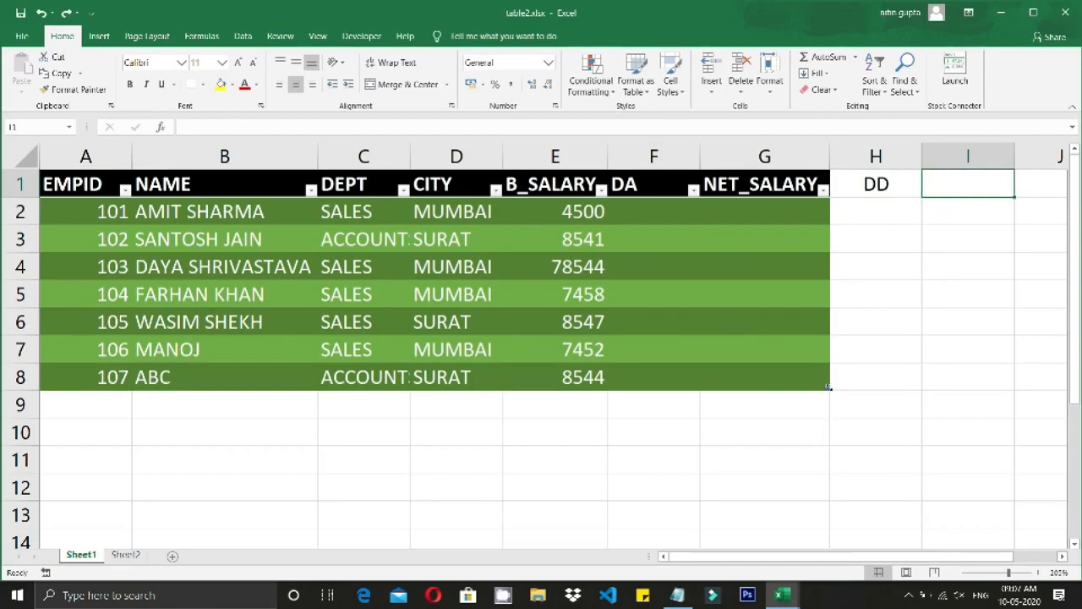
pyautogui.moveTo(830, 388); pyautogui.dragTo(887, 384)
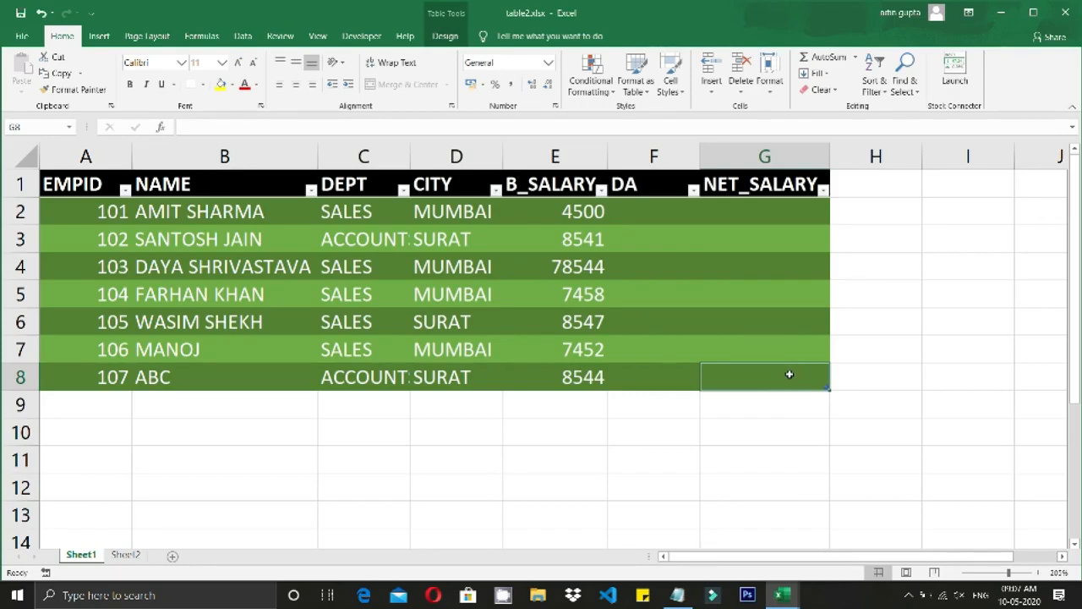
# Add a row after the last row of the Sheet1 table and enter the next employee ID in A9.
pyautogui.press('Tab')
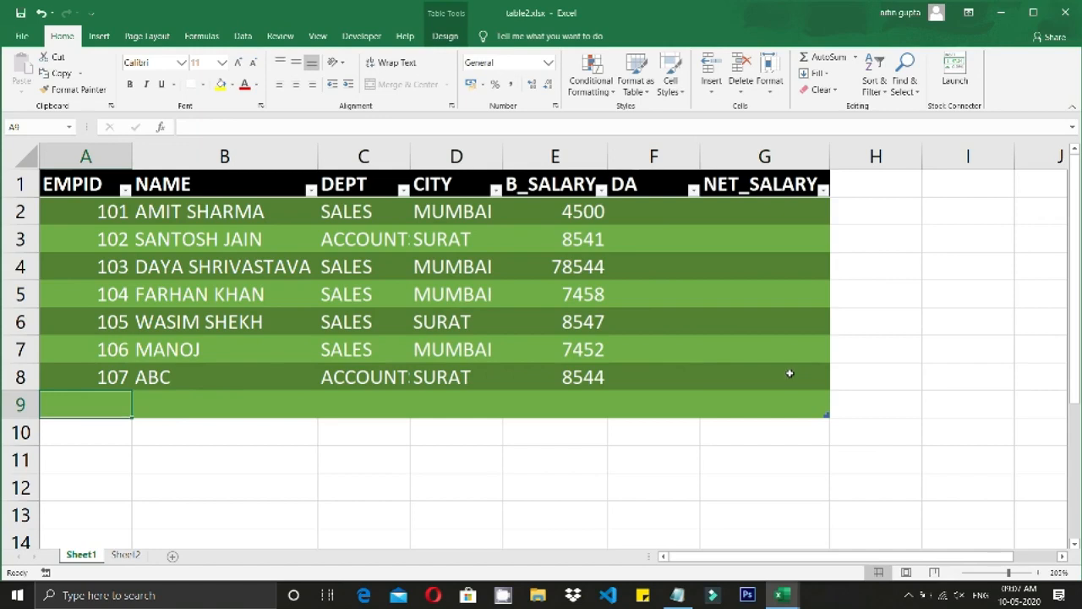
pyautogui.write('105')
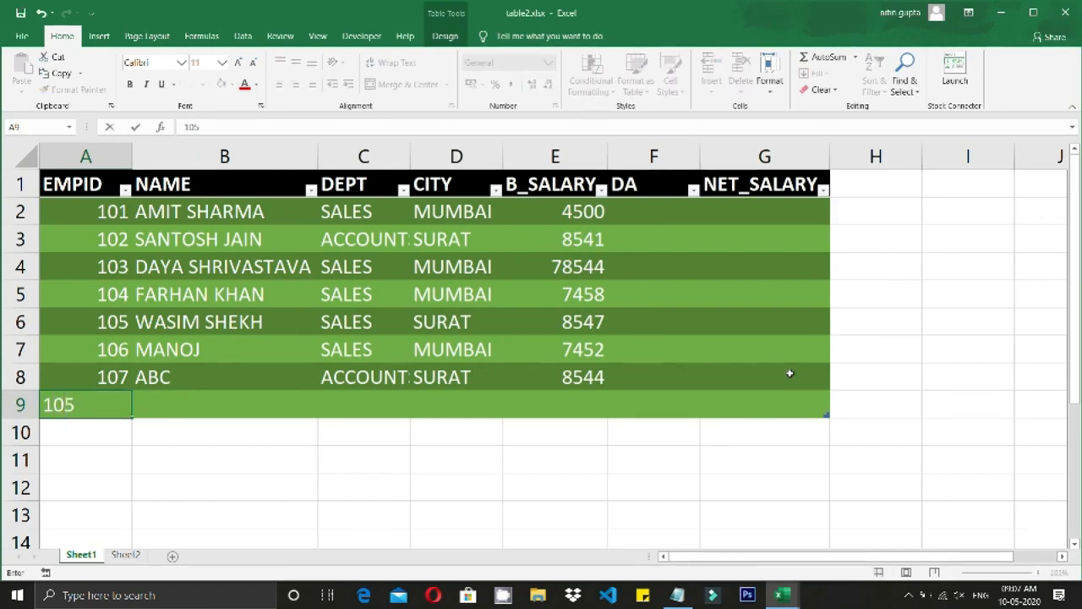
pyautogui.press('BackSpace')
pyautogui.write('8')
# Enter the new employee's name in the NAME column of row 9.
pyautogui.press('Tab')
pyautogui.write('ASDAD')
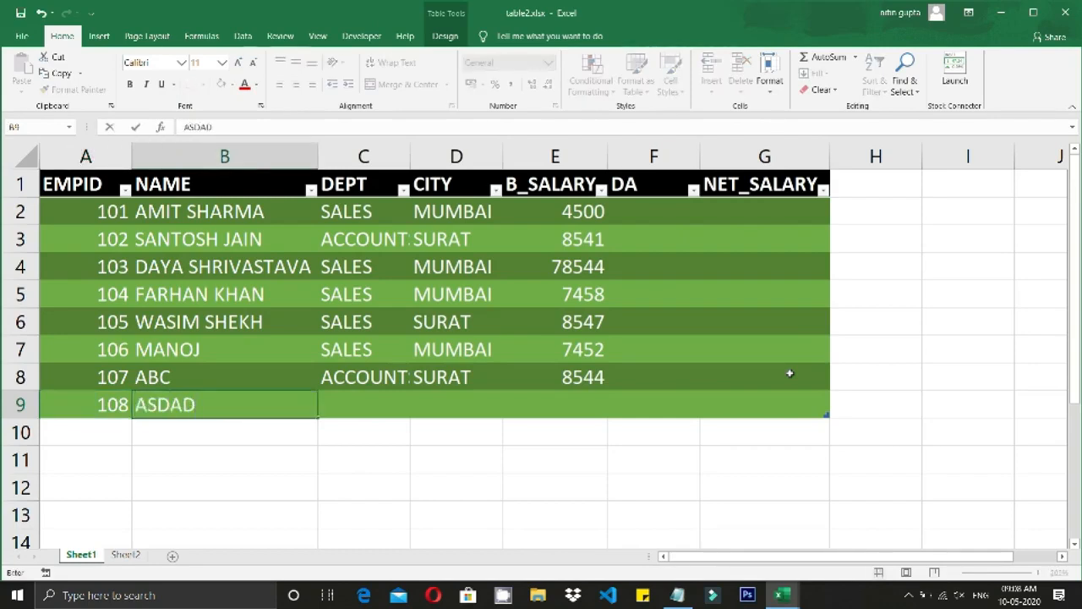
pyautogui.press('BackSpace')
pyautogui.press('BackSpace')
pyautogui.press('BackSpace')
pyautogui.press('BackSpace')
pyautogui.press('BackSpace')
pyautogui.write('R')
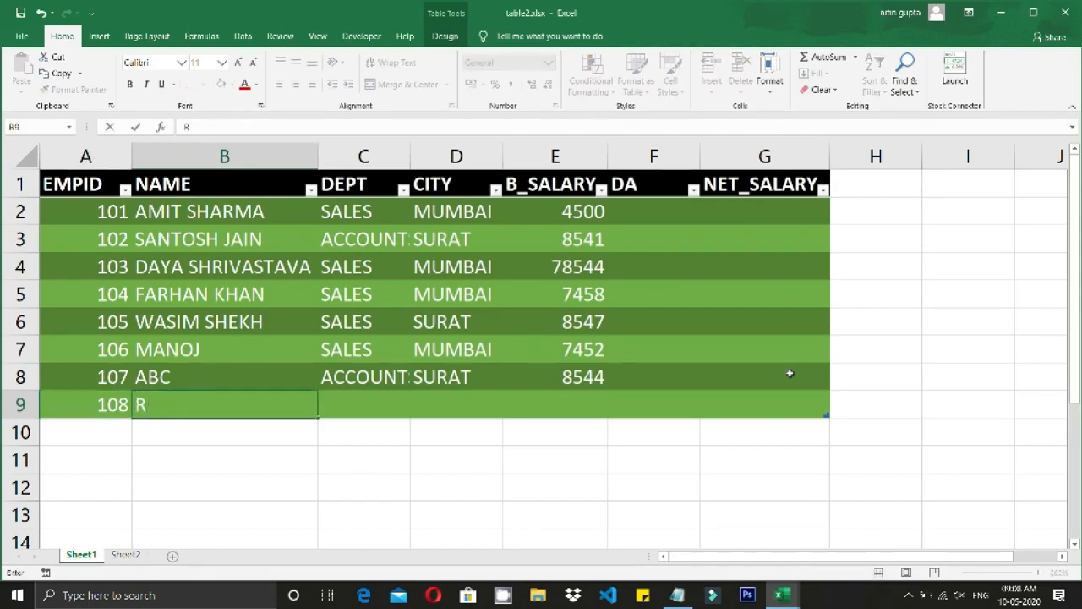
pyautogui.write('AKESH')
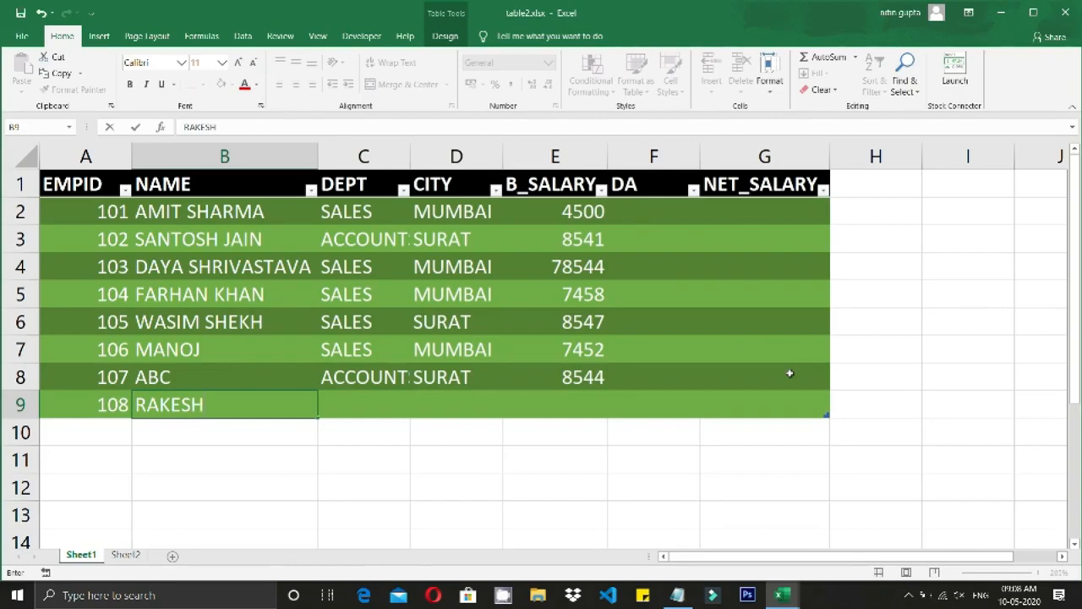
# Set row 9's department to ACCOUNTS and city to SURAT, and add an empty table row 10 below it.
pyautogui.press('Tab')
pyautogui.write('A')
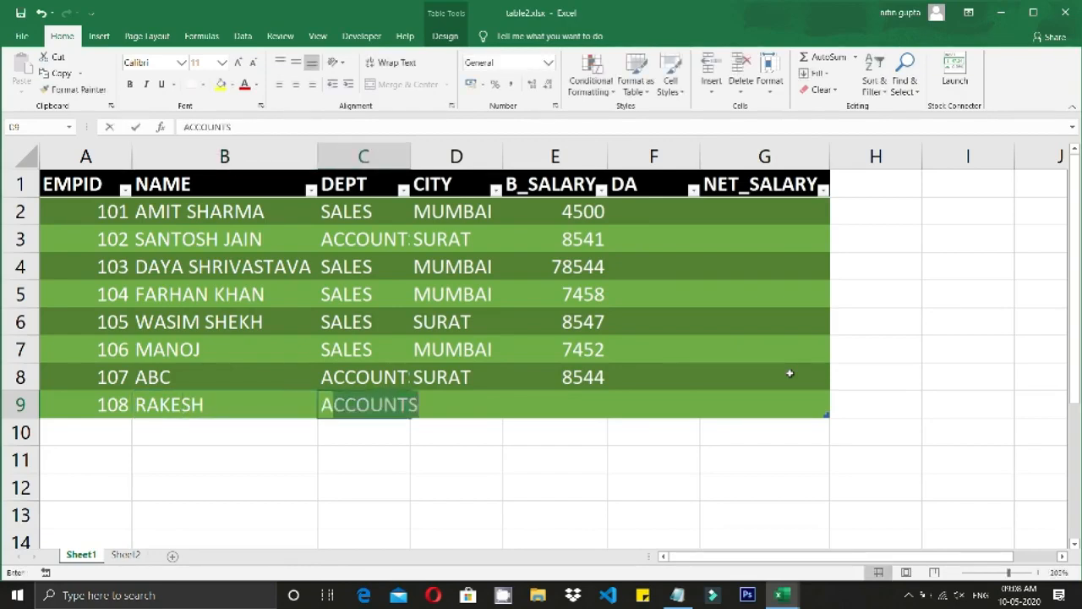
pyautogui.press('Tab')
pyautogui.write('S')
pyautogui.press('Tab')
pyautogui.press('Tab')
pyautogui.press('Tab')
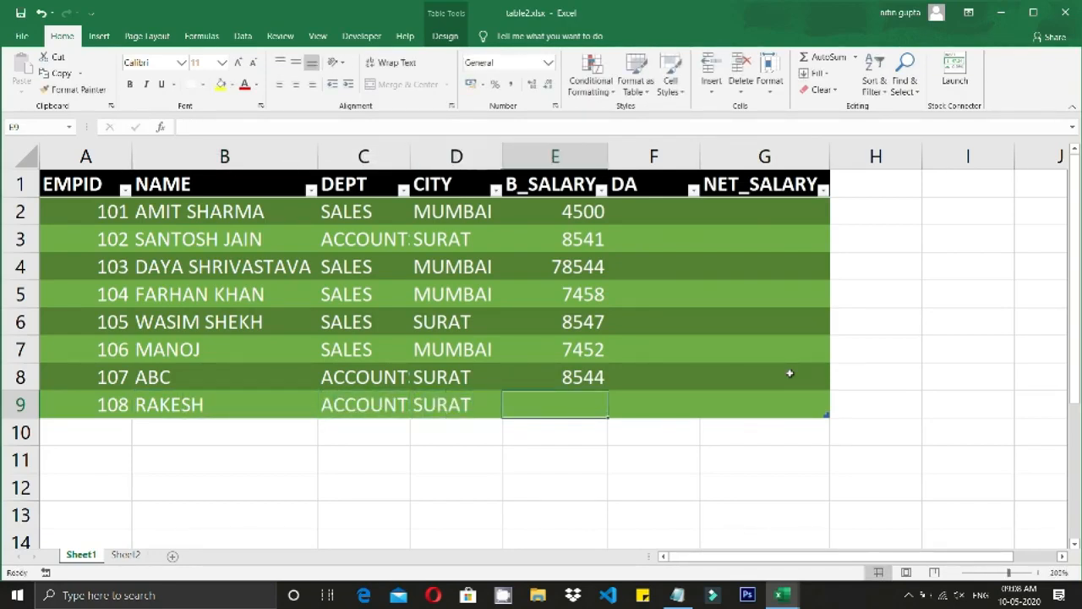
pyautogui.press('Tab')
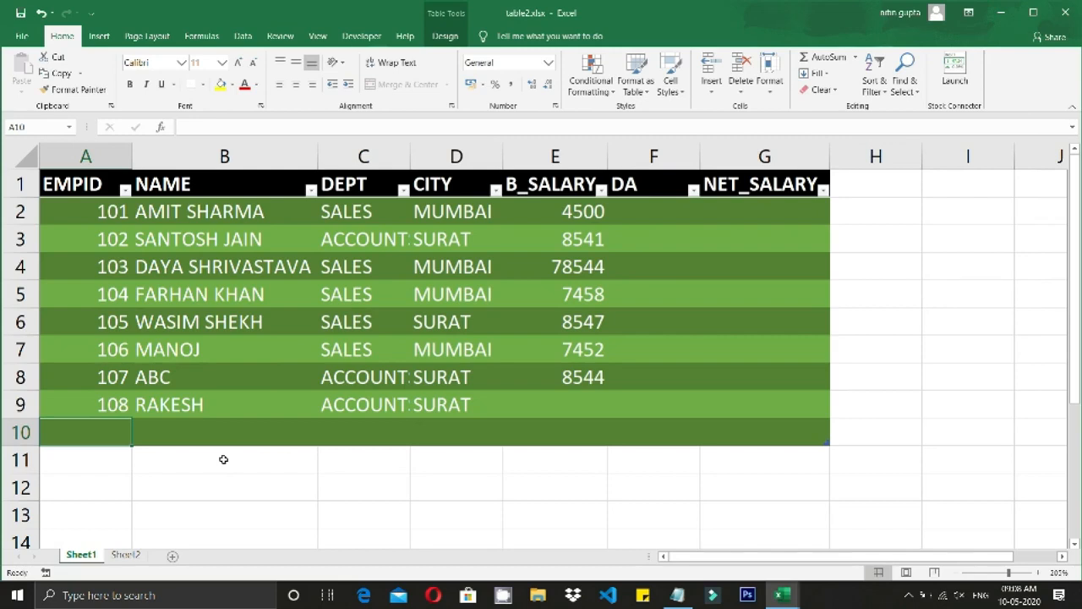
# Enter the next employee ID in A10 of the Sheet1 table and leave the row's name, department and city blank.
pyautogui.write('109')
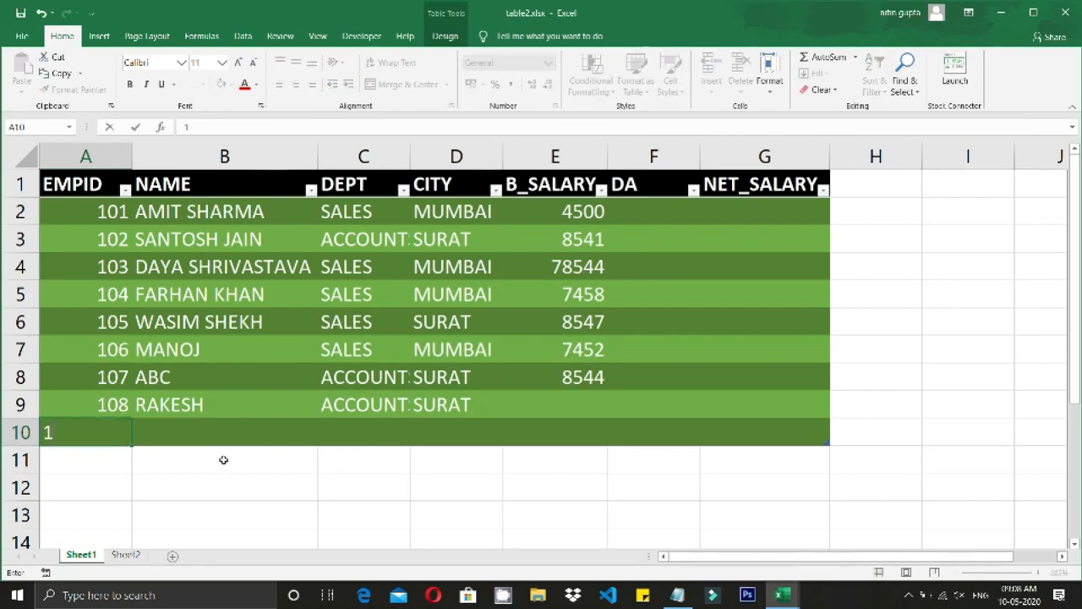
pyautogui.press('Tab')
pyautogui.press('Tab')
pyautogui.press('Tab')
pyautogui.press('Tab')
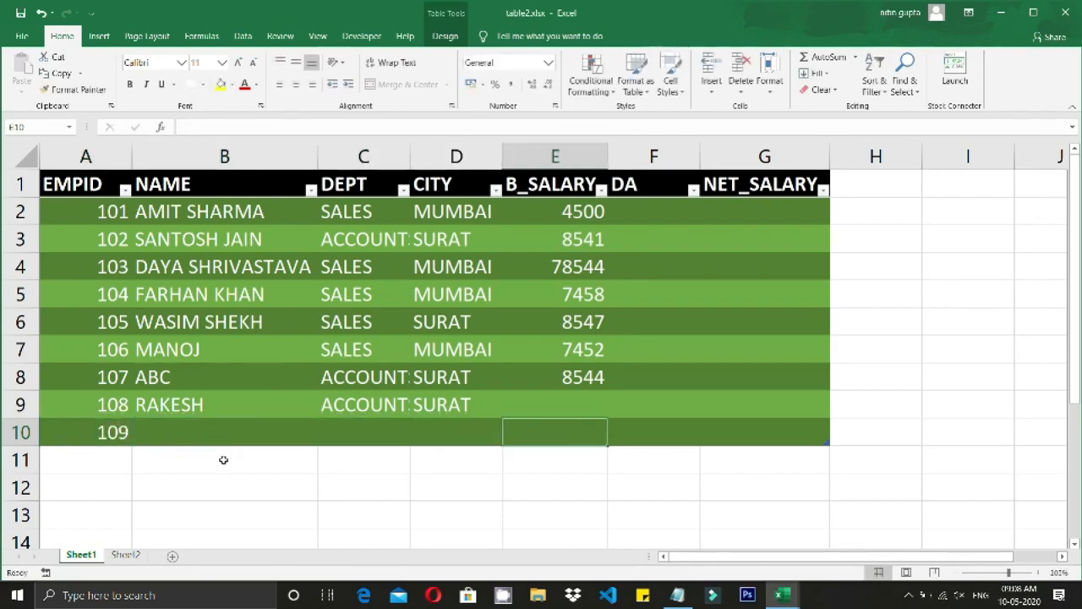
# On Sheet2, add a record in row 10 with the next employee ID, the placeholder name A and department ACCOUNTS.
pyautogui.click(125, 555)
pyautogui.click(83, 387)
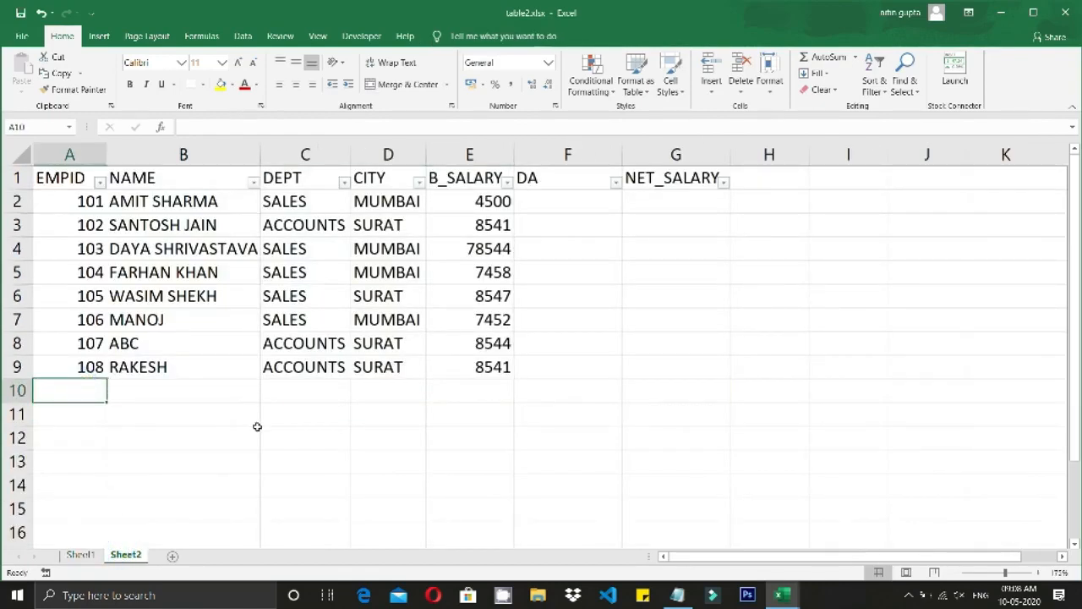
pyautogui.write('109')
pyautogui.press('Tab')
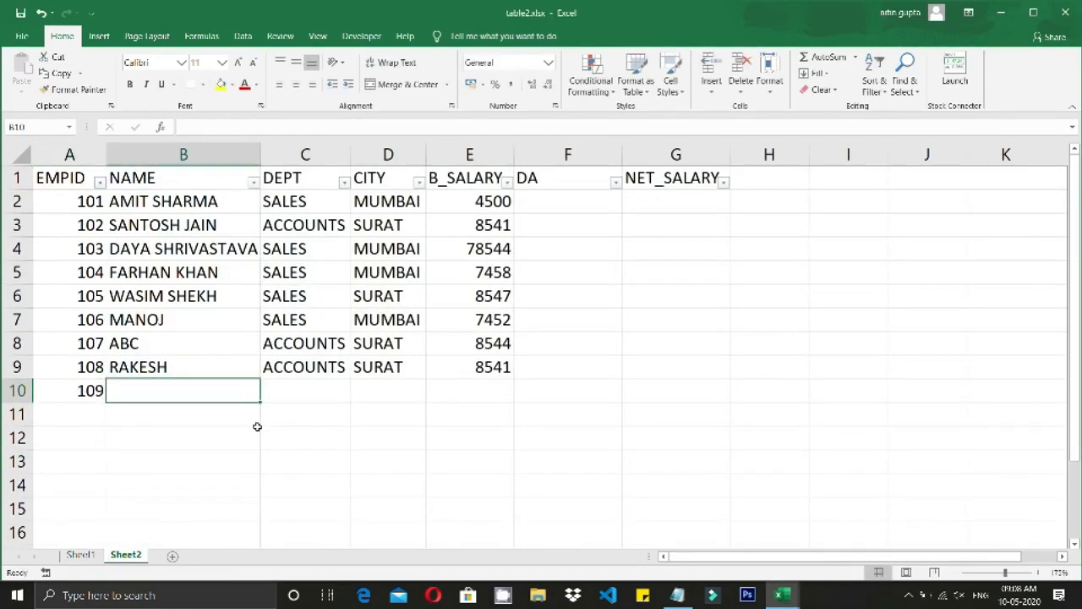
pyautogui.scroll(1, 259, 431)
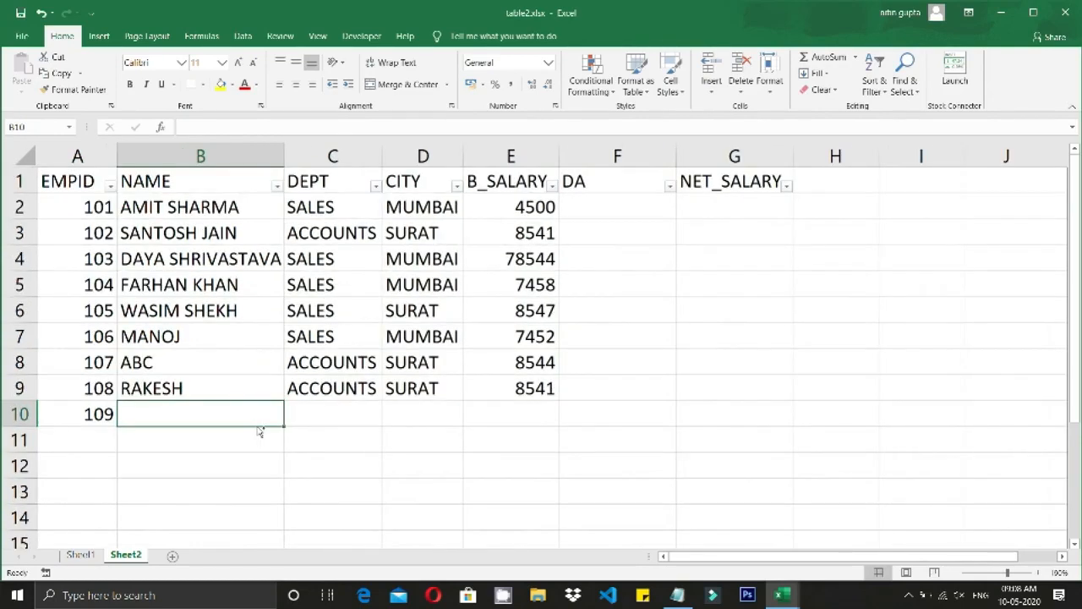
pyautogui.scroll(-1, 257, 426)
pyautogui.write('A')
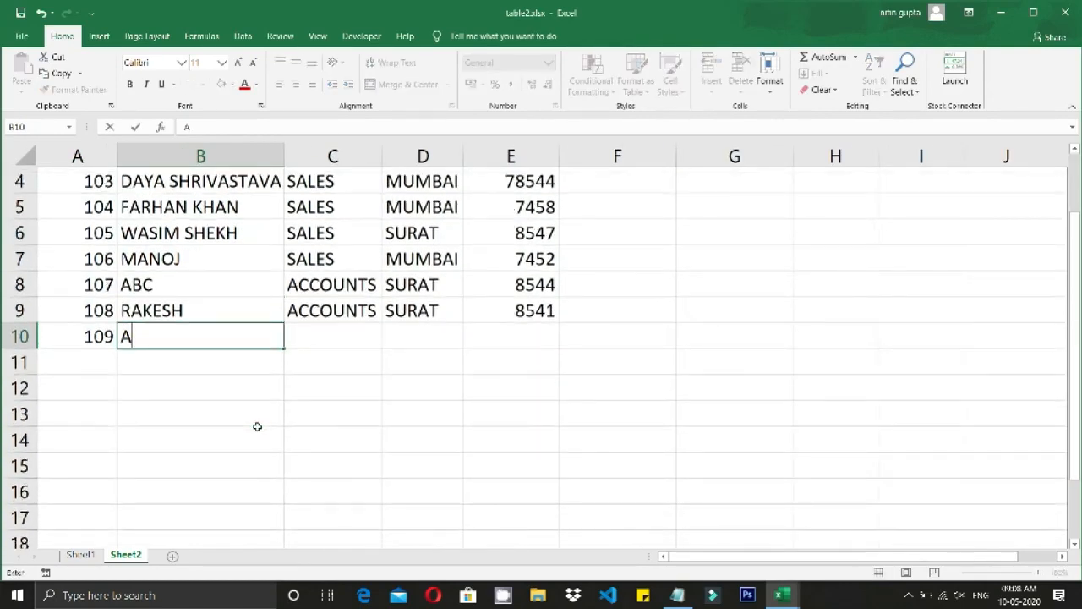
pyautogui.press('Tab')
pyautogui.write('A')
pyautogui.press('Tab')
pyautogui.press('Tab')
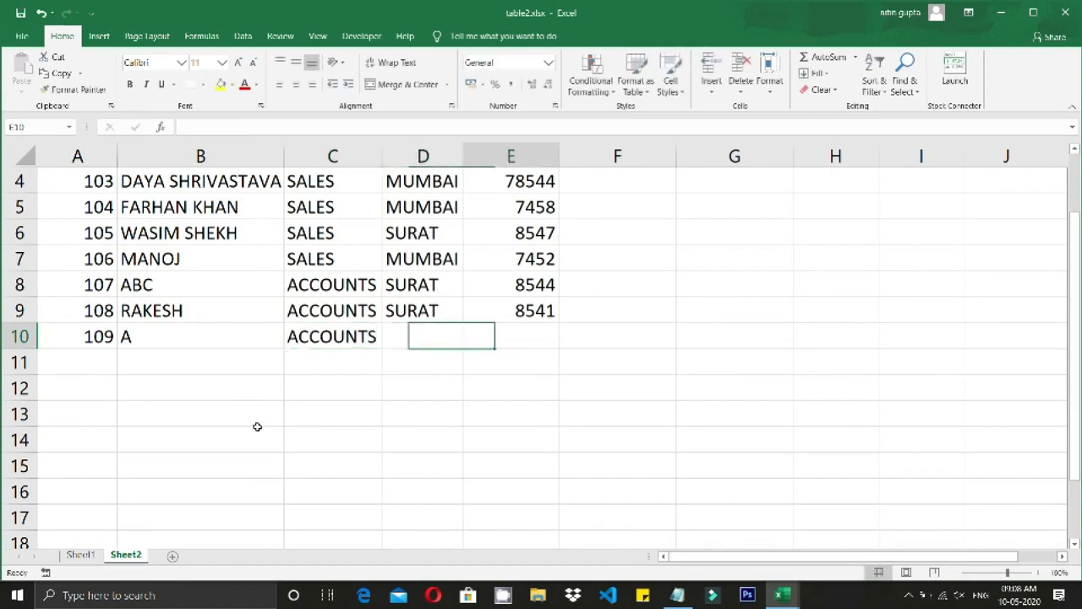
pyautogui.press('Tab')
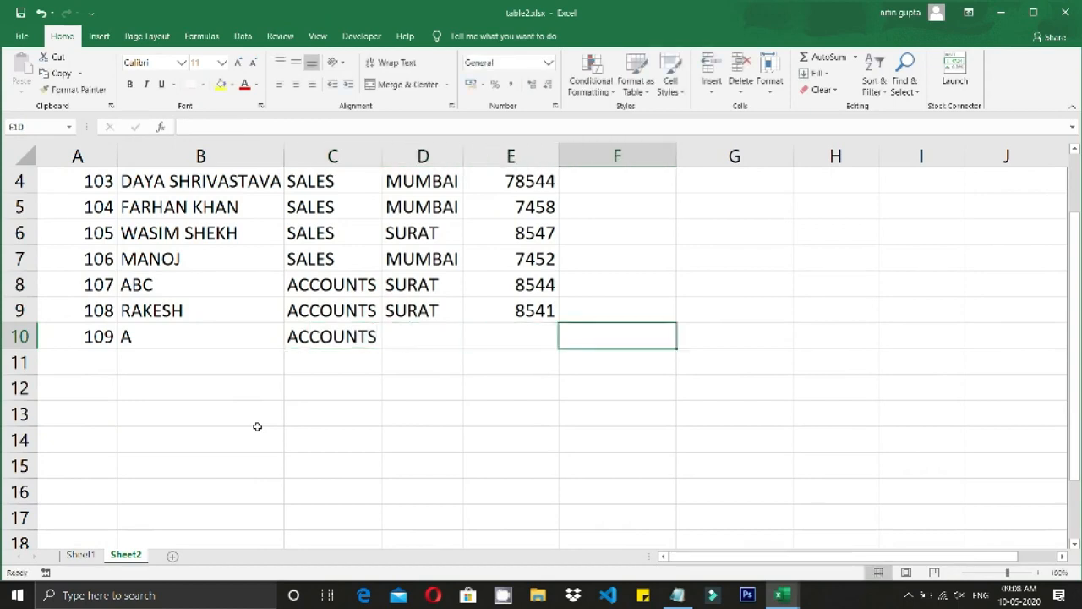
# Add another Sheet2 record in row 11 with a new employee ID, the placeholder name SS and department ACCOUNTS.
pyautogui.click(110, 363)
pyautogui.write('1010')
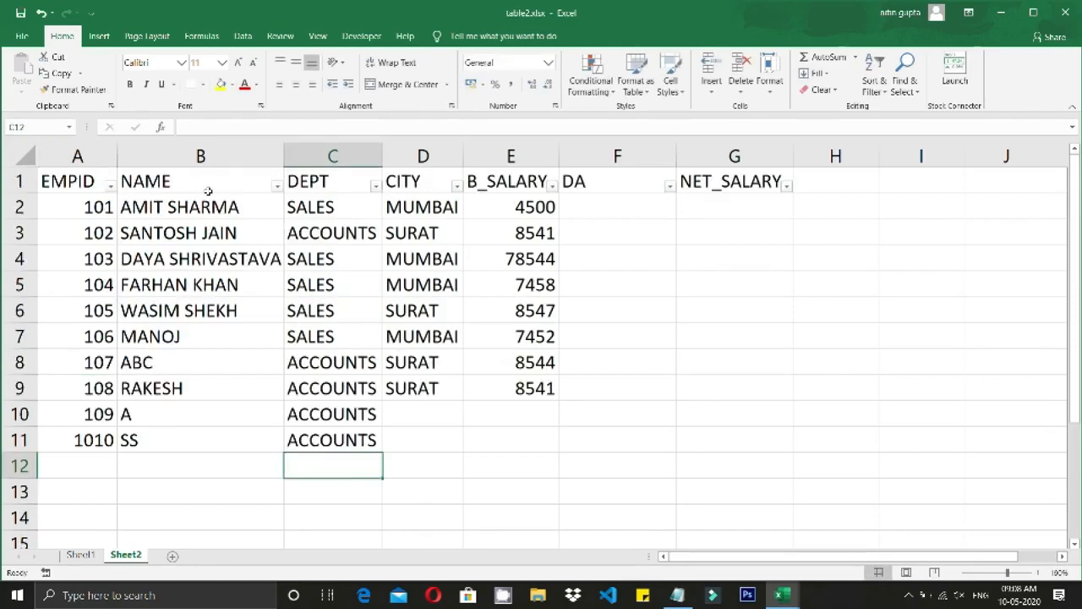
# Remove the filter buttons from the header row of the plain range on Sheet2.
pyautogui.click(187, 185)
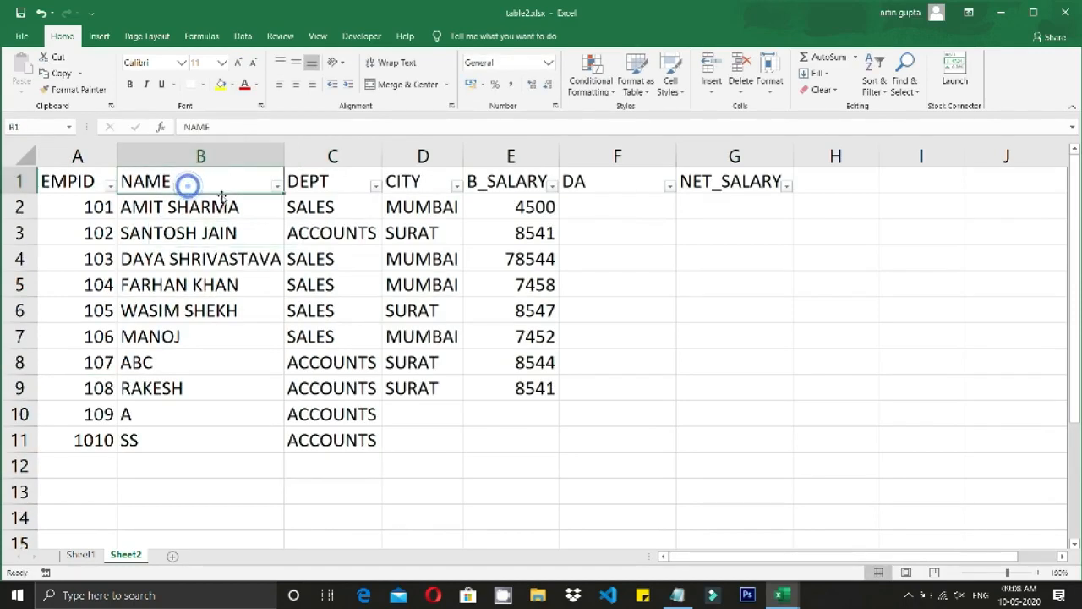
pyautogui.click(242, 35)
pyautogui.click(481, 85)
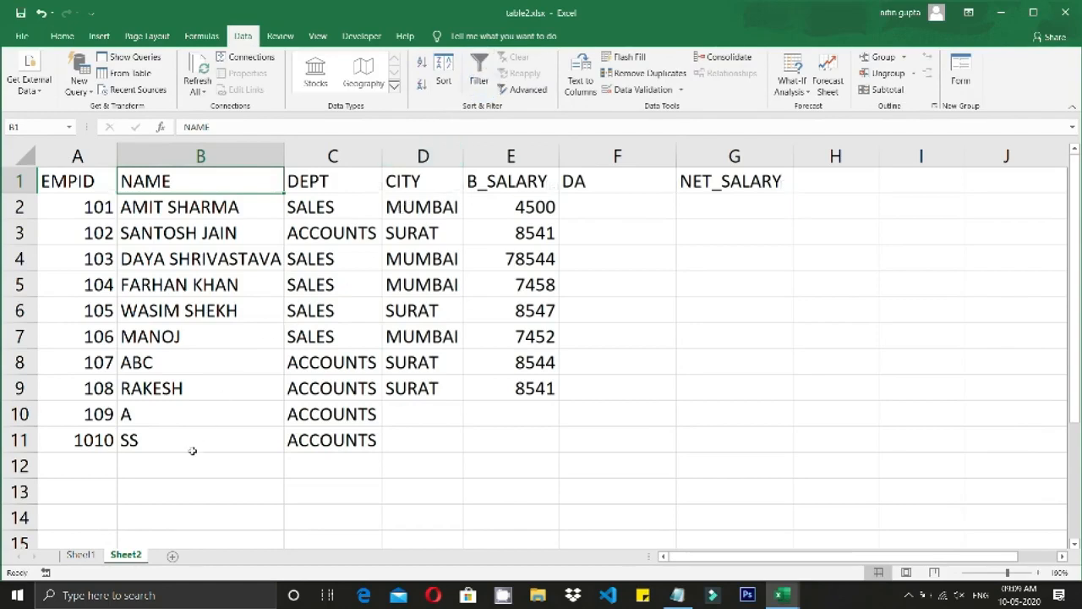
# Move up and down the Sheet2 range past its last record to examine how the column headers behave.
pyautogui.click(262, 463)
pyautogui.press('Down')
pyautogui.press('Down')
pyautogui.press('Down')
pyautogui.press('Down')
pyautogui.press('Down')
pyautogui.press('Down')
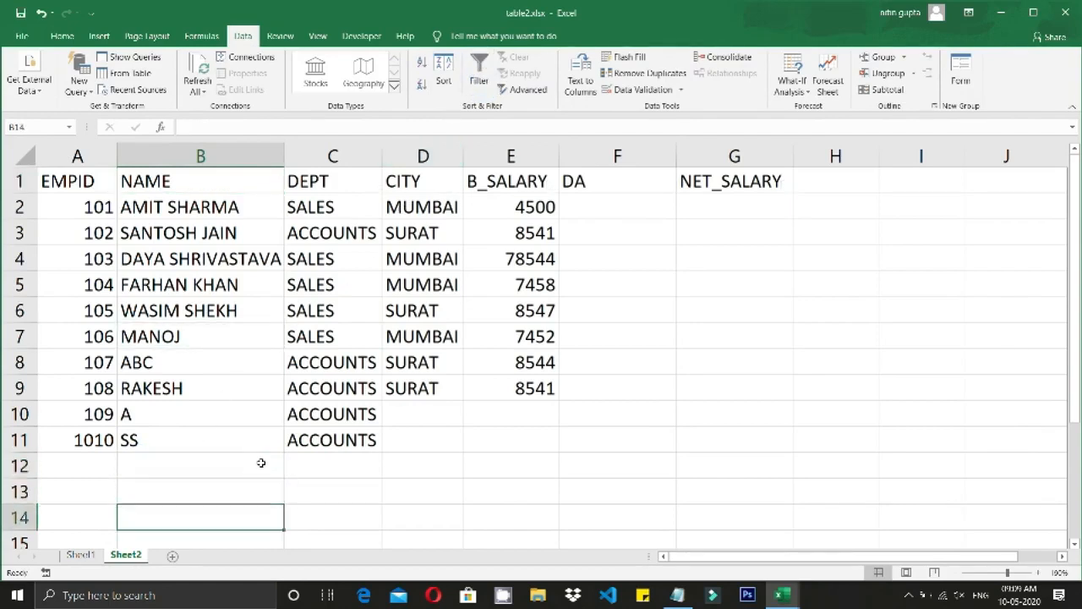
pyautogui.press('Left')
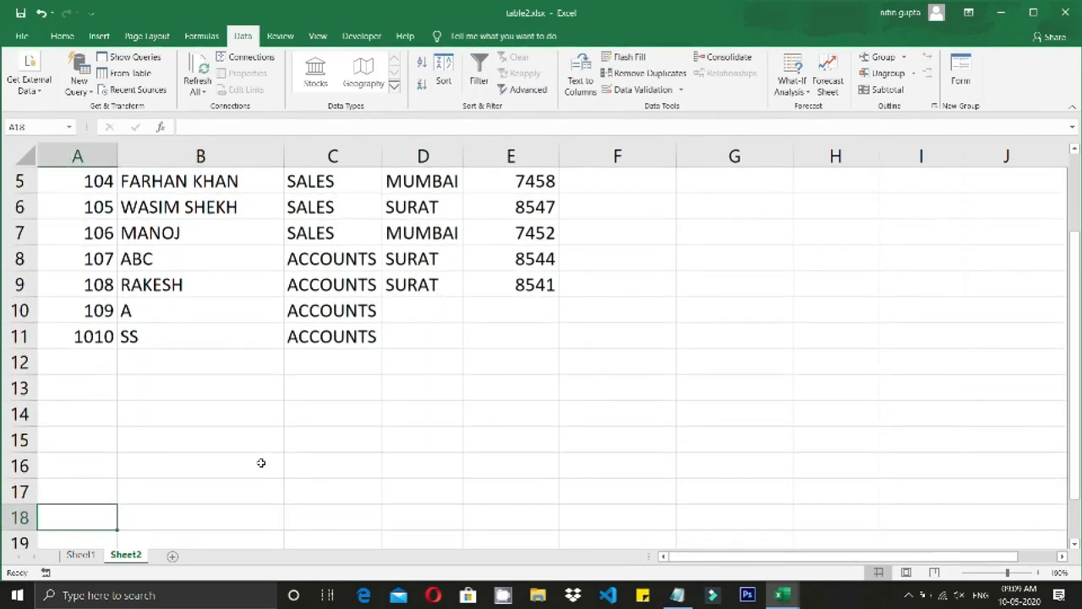
pyautogui.press('Up')
pyautogui.press('Up')
pyautogui.press('Up')
pyautogui.press('Up')
pyautogui.press('Up')
pyautogui.press('Up')
pyautogui.press('Up')
pyautogui.press('Up')
pyautogui.press('Up')
pyautogui.press('Up')
pyautogui.press('Up')
pyautogui.press('Up')
pyautogui.press('Up')
pyautogui.press('Up')
pyautogui.press('Up')
pyautogui.press('Up')
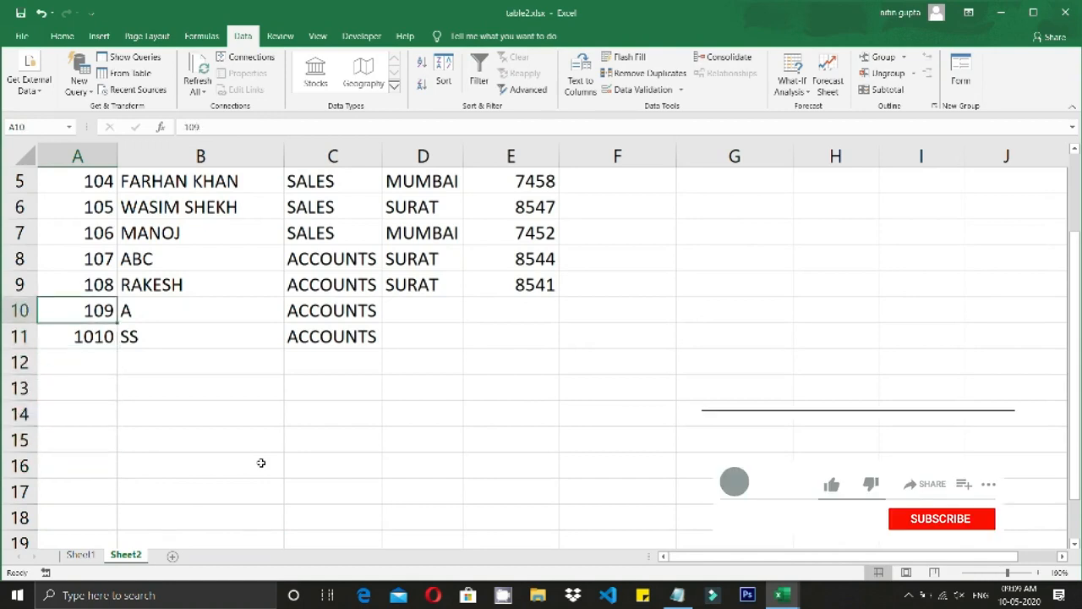
pyautogui.press('Down')
pyautogui.press('Down')
pyautogui.press('Down')
pyautogui.press('Down')
pyautogui.press('Down')
pyautogui.press('Down')
pyautogui.press('Down')
pyautogui.press('Down')
pyautogui.press('Down')
pyautogui.press('Down')
pyautogui.press('Down')
pyautogui.press('Down')
pyautogui.press('Down')
pyautogui.press('Down')
pyautogui.press('Down')
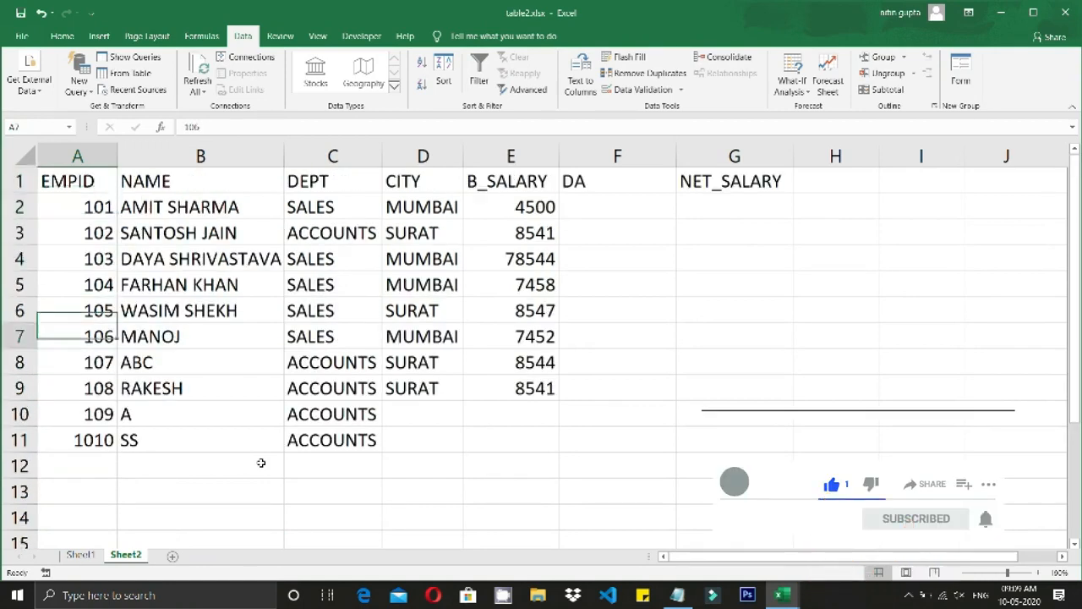
pyautogui.press('Up')
pyautogui.press('Up')
pyautogui.press('Up')
pyautogui.press('Up')
pyautogui.press('Up')
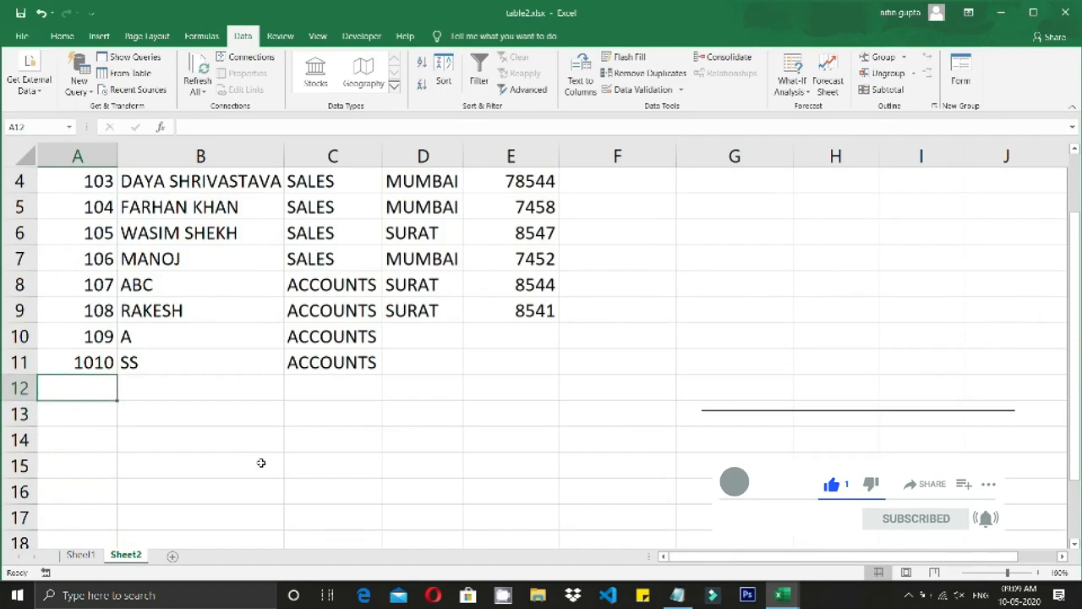
pyautogui.press('Right')
pyautogui.press('Right')
pyautogui.press('Right')
pyautogui.press('Left')
pyautogui.press('Up')
pyautogui.press('Up')
pyautogui.press('Up')
pyautogui.press('Up')
pyautogui.press('Up')
pyautogui.press('Up')
pyautogui.press('Up')
pyautogui.press('Up')
pyautogui.press('Up')
pyautogui.press('Up')
pyautogui.press('Up')
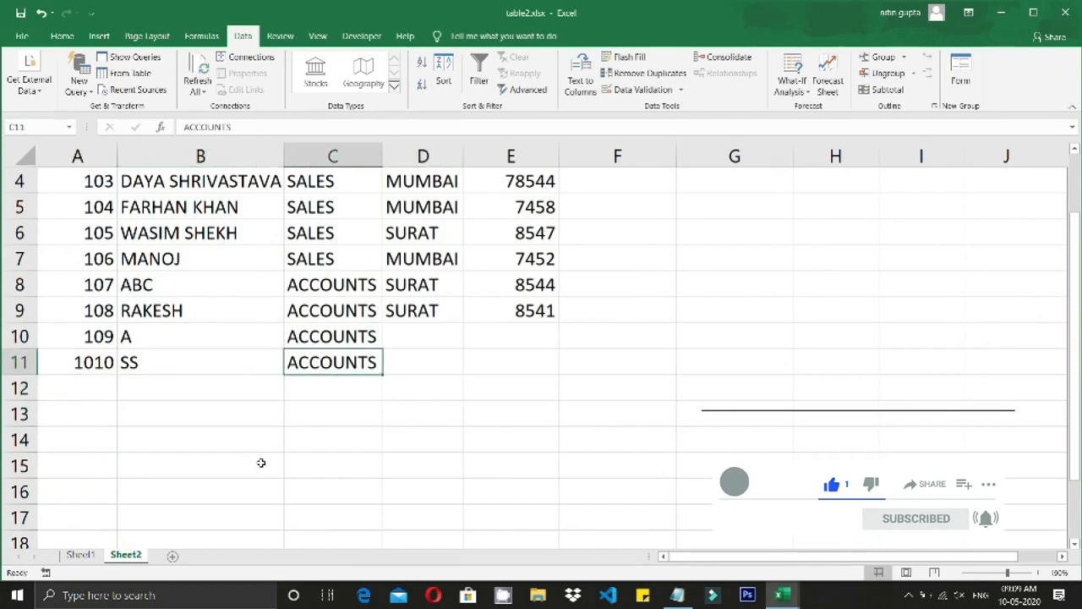
pyautogui.press('Left')
pyautogui.press('Left')
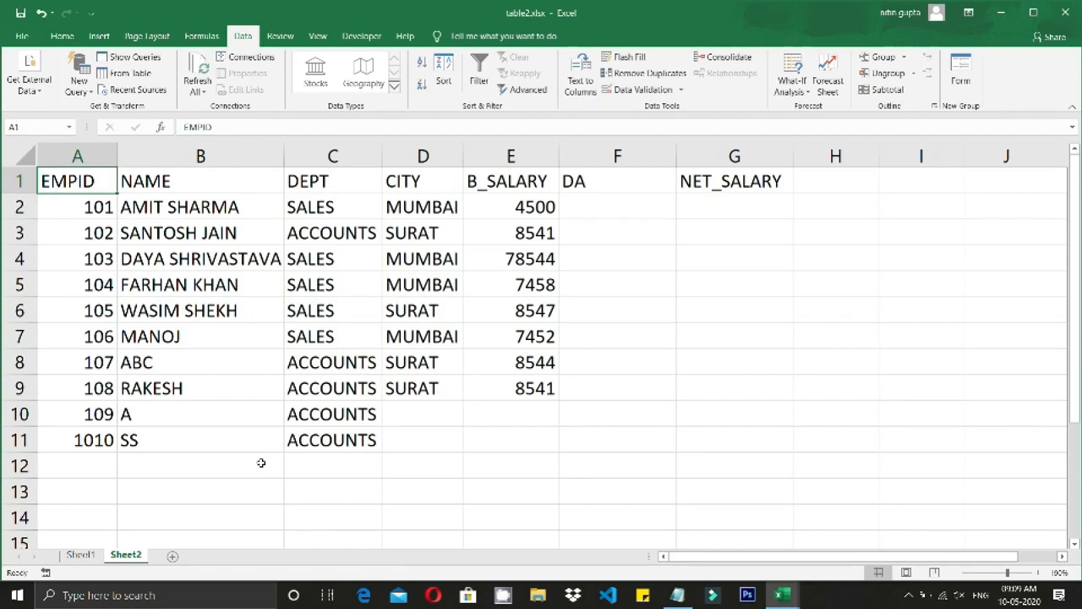
# On Sheet1, enter four consecutive employee IDs in A11:A14 directly below the table's last row.
pyautogui.click(81, 554)
pyautogui.click(102, 458)
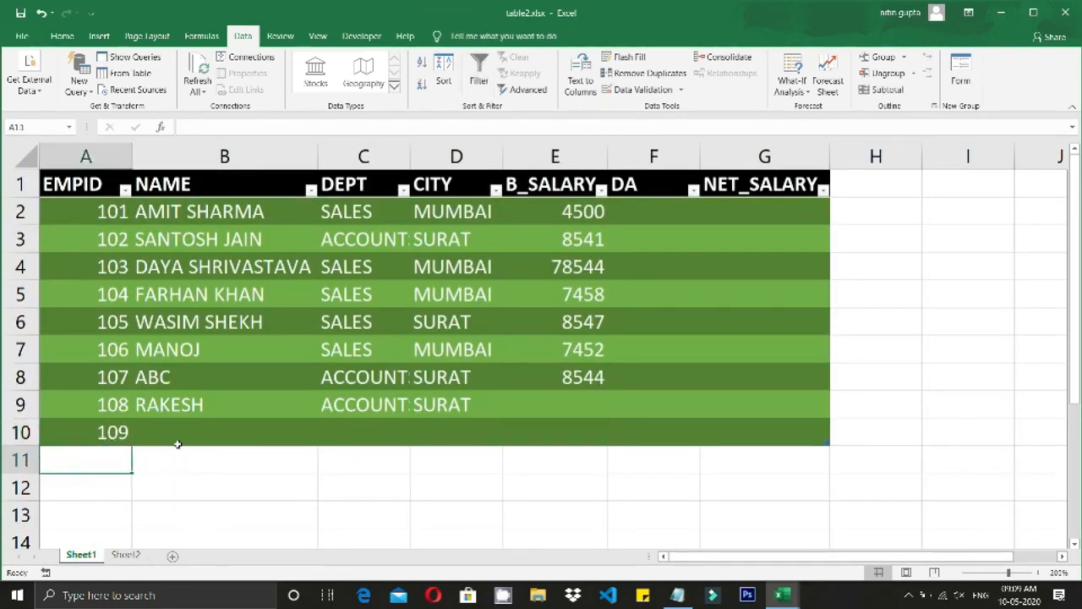
pyautogui.write('1010')
pyautogui.press('Return')
pyautogui.write('1')
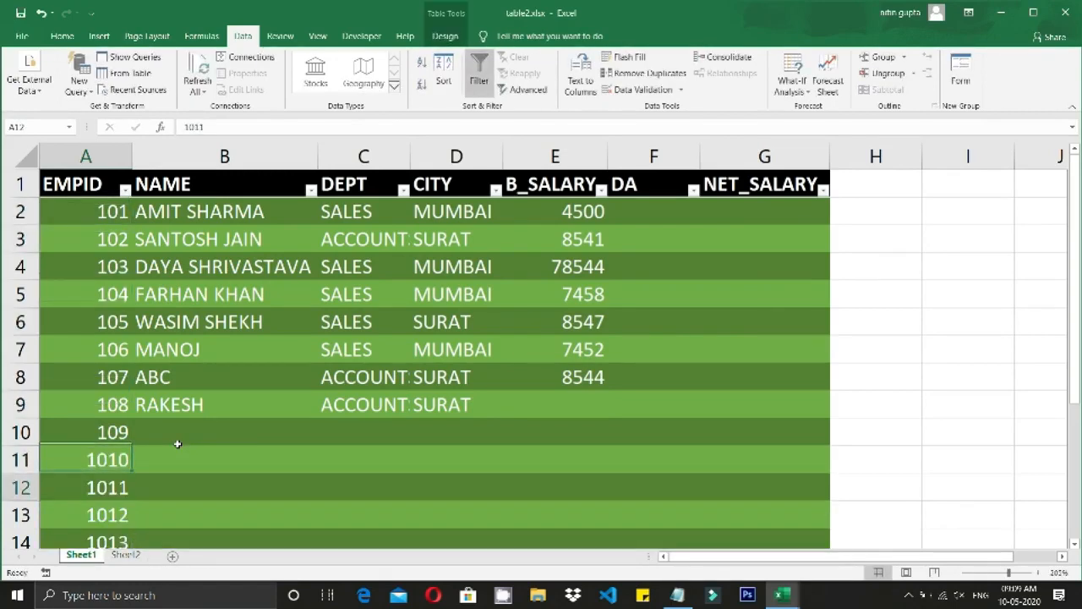
# Move up and down through the Sheet1 table and below it to examine how its column headers behave.
pyautogui.press('Down')
pyautogui.press('Down')
pyautogui.press('Down')
pyautogui.press('Down')
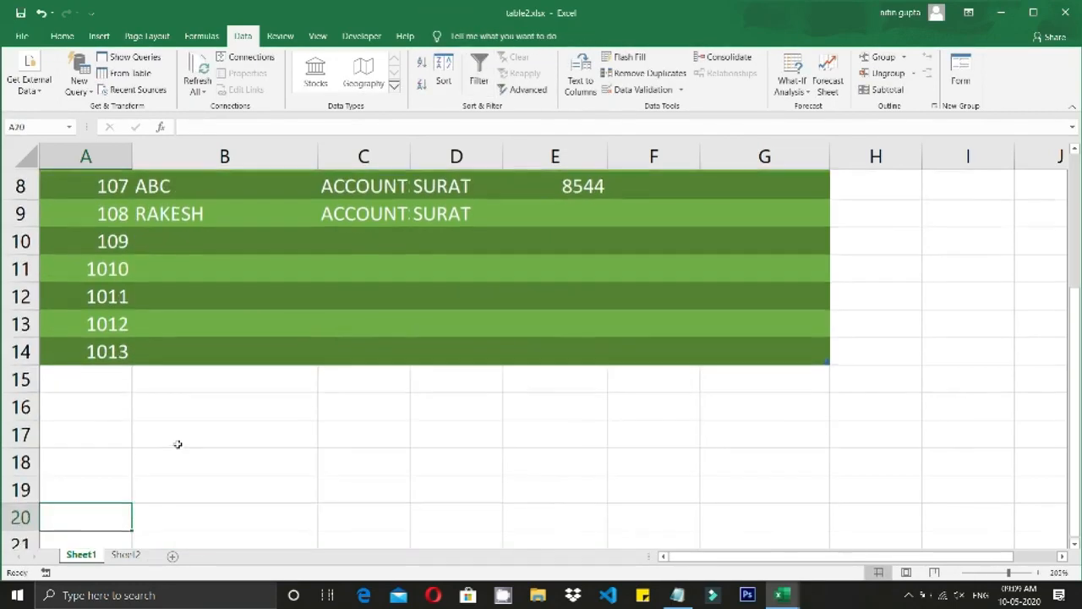
pyautogui.press('Up')
pyautogui.press('Up')
pyautogui.press('Up')
pyautogui.press('Up')
pyautogui.press('Up')
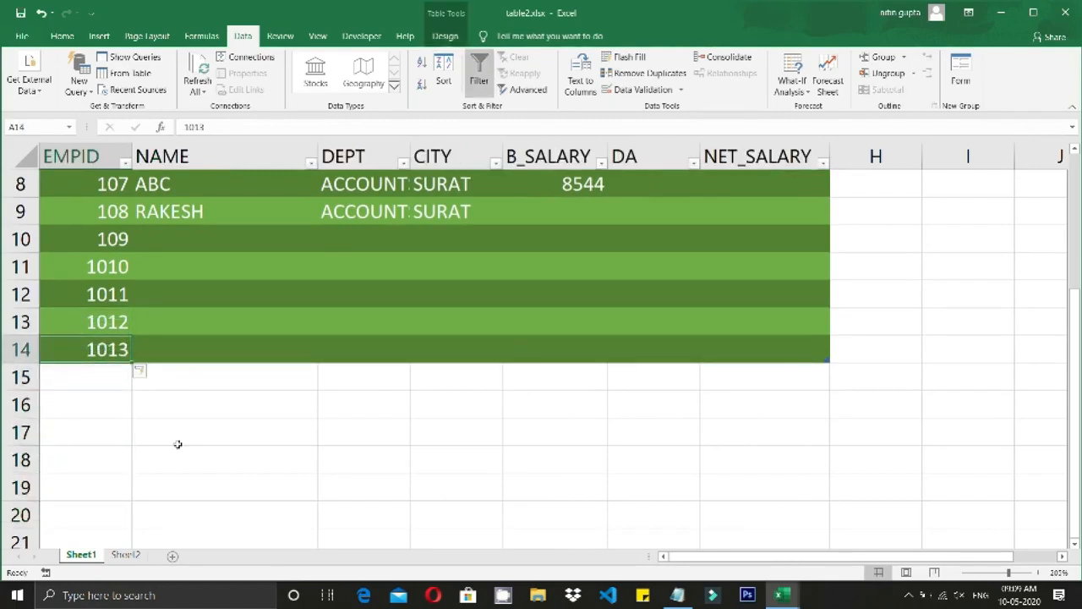
pyautogui.press('Down')
pyautogui.press('Up')
pyautogui.press('Right')
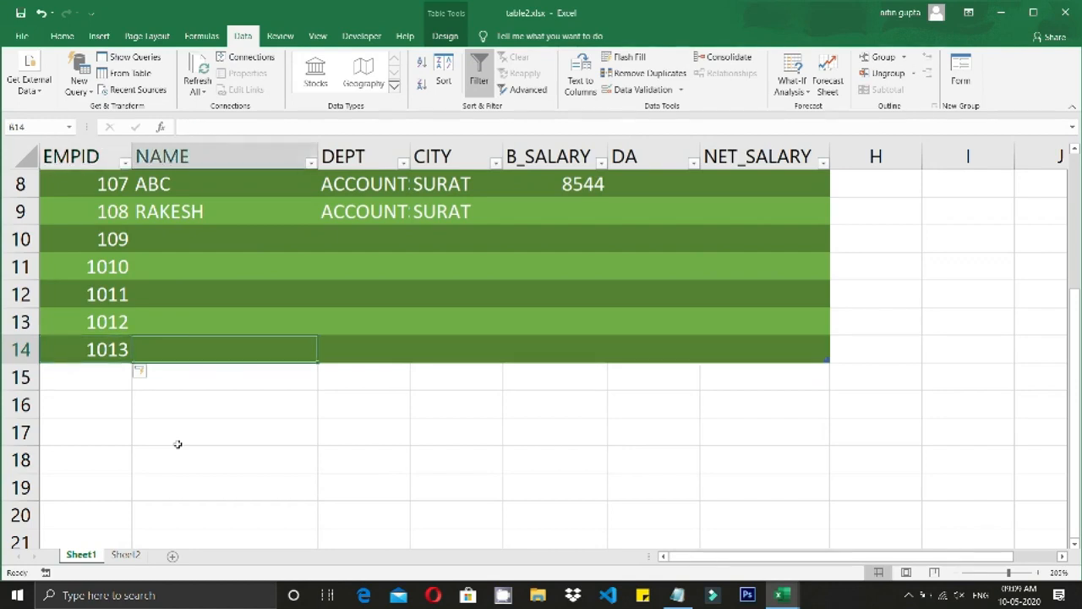
pyautogui.press('Up')
pyautogui.press('Up')
pyautogui.press('Up')
pyautogui.press('Up')
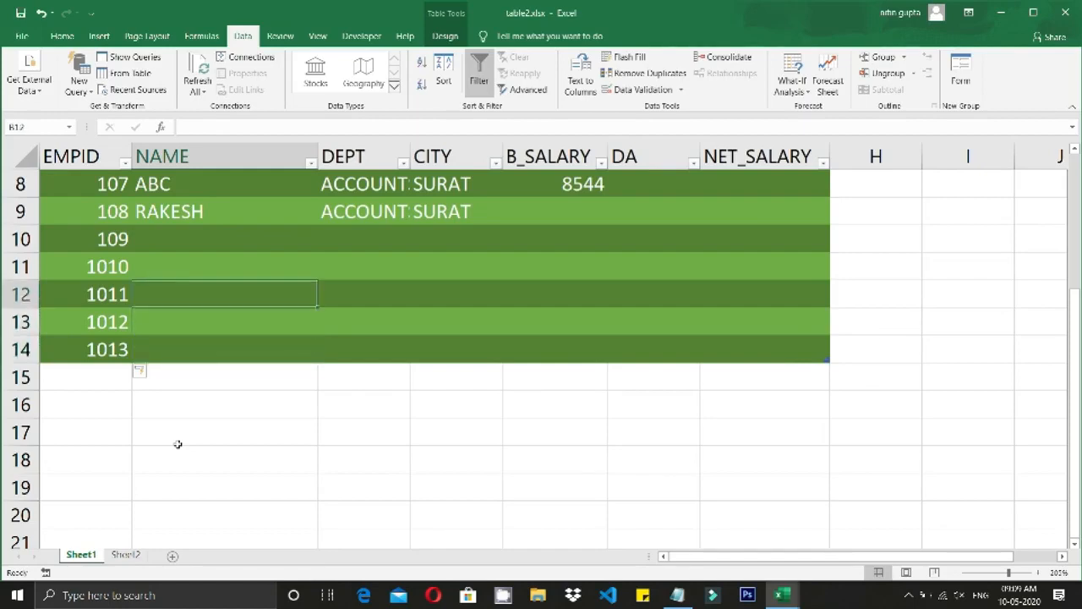
pyautogui.press('Up')
pyautogui.press('Up')
pyautogui.press('Up')
pyautogui.press('Up')
pyautogui.press('Up')
pyautogui.press('Up')
pyautogui.press('Up')
pyautogui.press('Up')
pyautogui.press('Up')
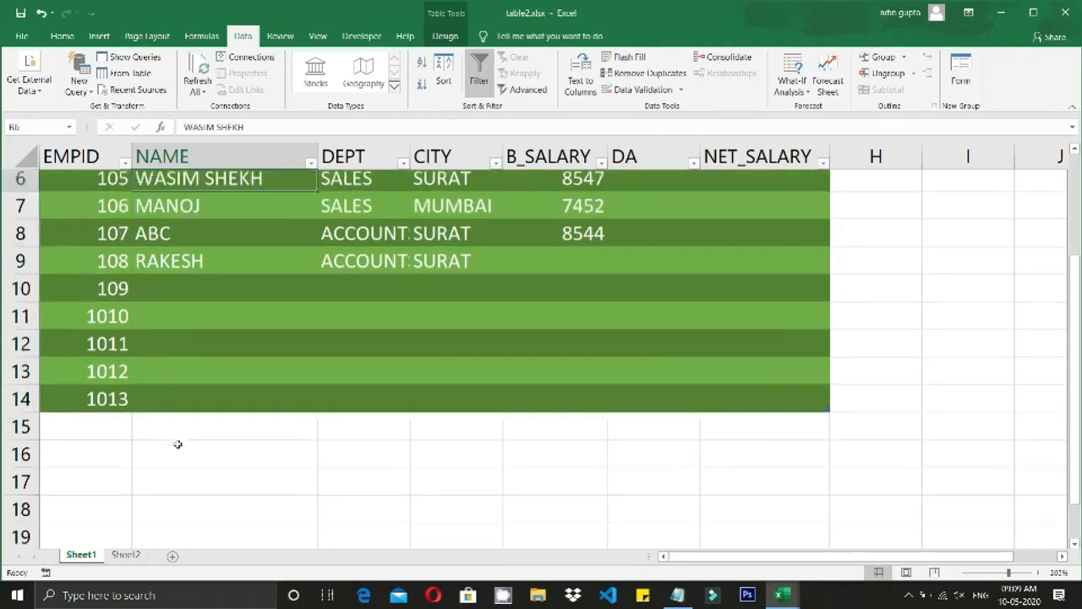
pyautogui.press('Down')
pyautogui.press('Down')
pyautogui.press('Down')
pyautogui.press('Down')
pyautogui.press('Down')
pyautogui.press('Down')
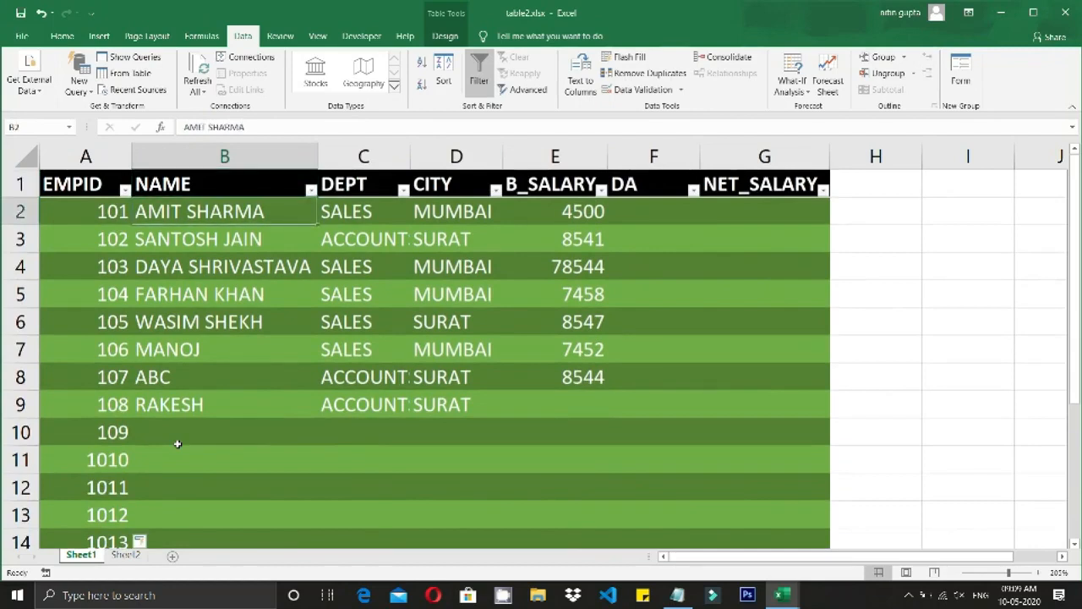
pyautogui.press('Down')
pyautogui.press('Down')
pyautogui.press('Down')
pyautogui.press('Down')
pyautogui.press('Down')
pyautogui.press('Down')
pyautogui.press('Down')
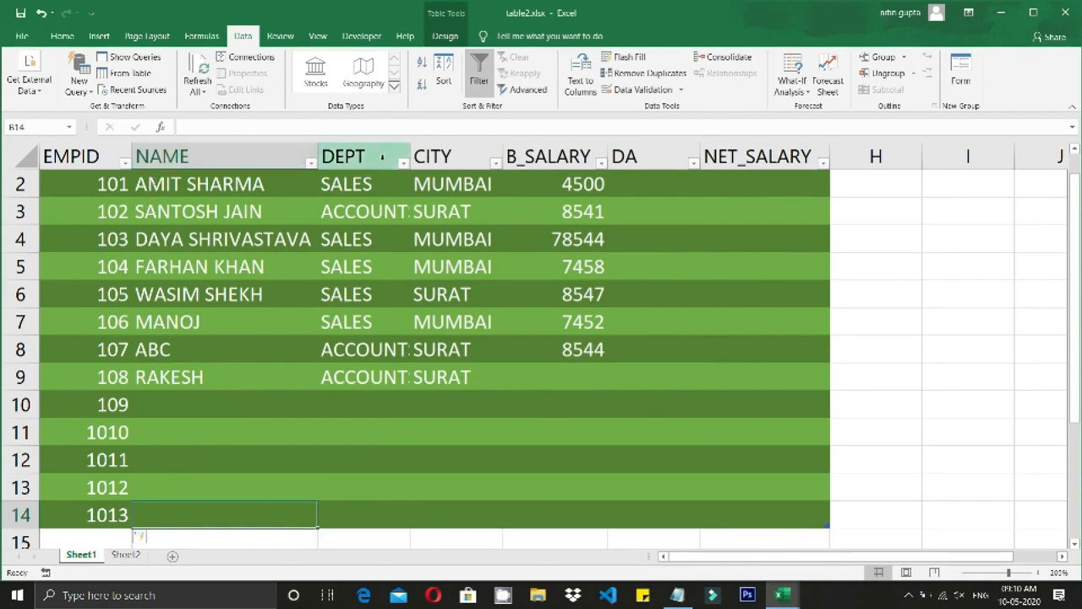
# Add an empty row 15 to the Sheet1 table by moving on past the last cell of row 14.
pyautogui.click(226, 434)
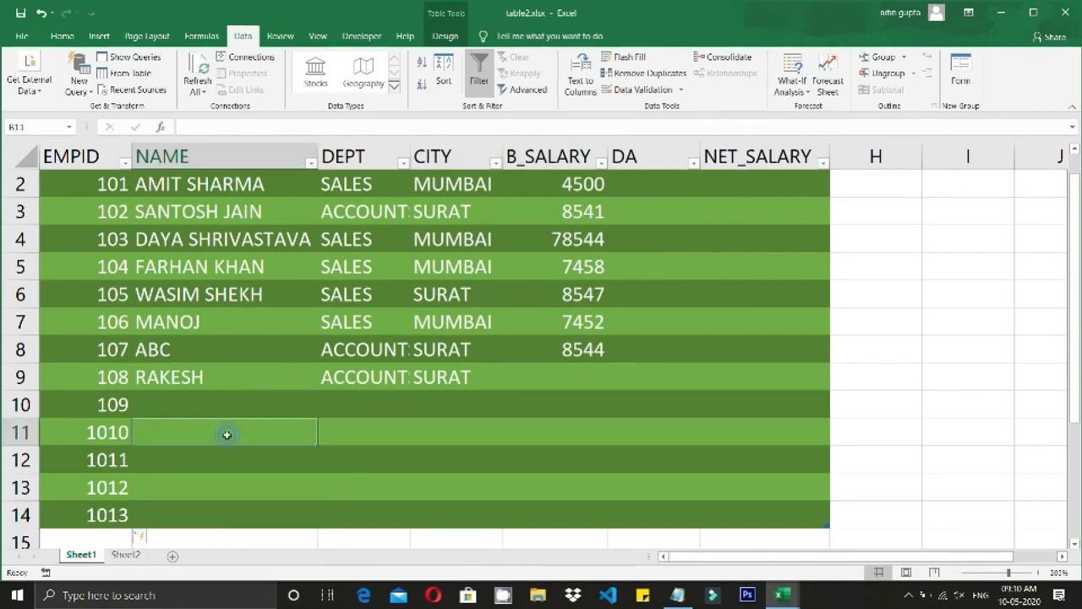
pyautogui.click(183, 529)
pyautogui.click(184, 515)
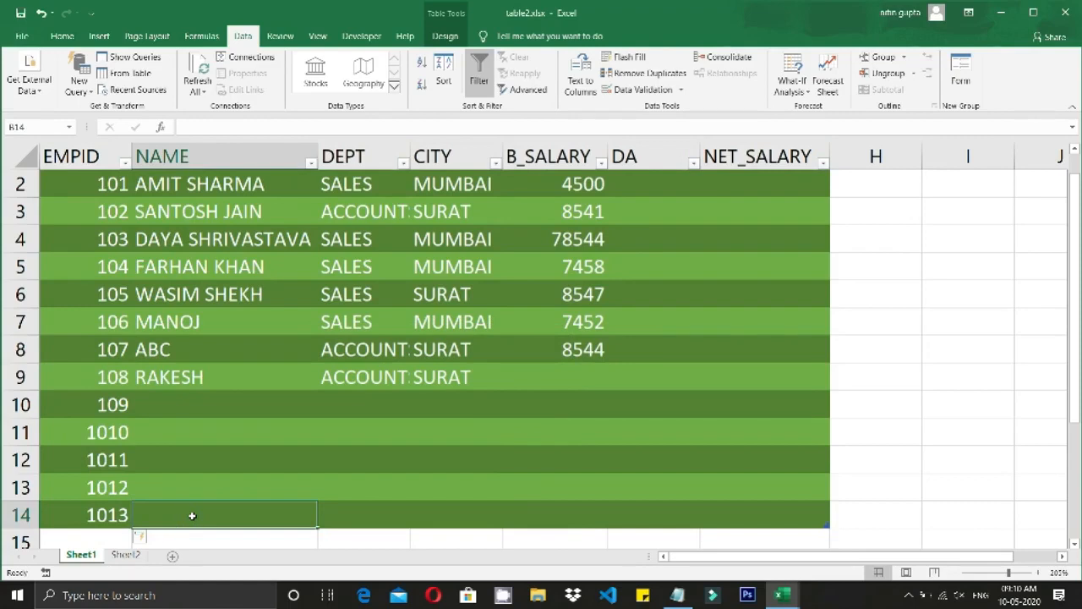
pyautogui.press('Tab')
pyautogui.press('Tab')
pyautogui.press('Tab')
pyautogui.press('Tab')
pyautogui.press('Tab')
pyautogui.press('Tab')
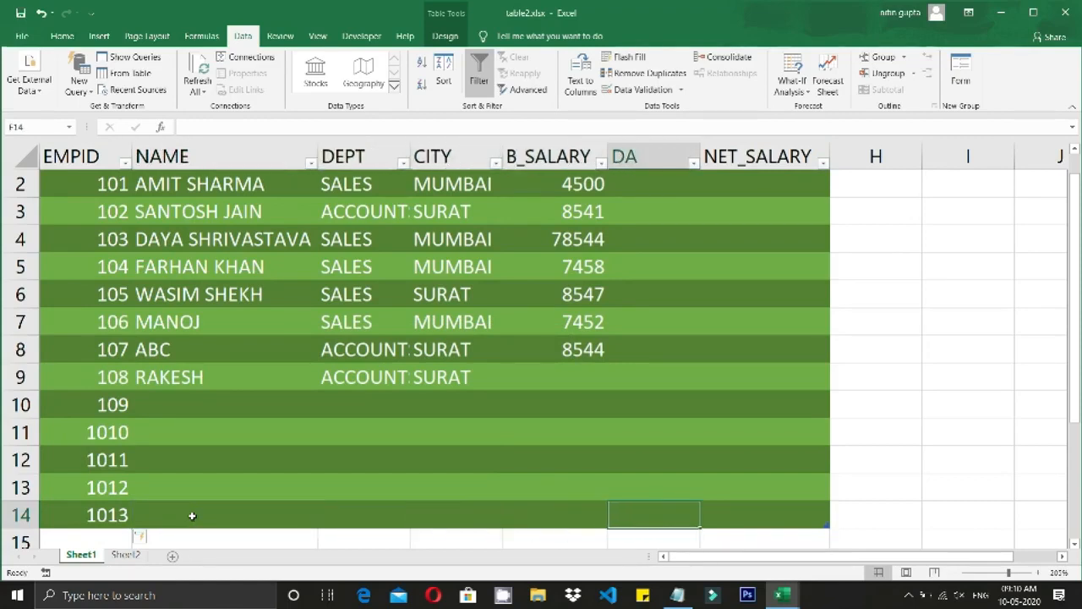
pyautogui.press('Tab')
pyautogui.press('Tab')
pyautogui.press('Tab')
pyautogui.press('Tab')
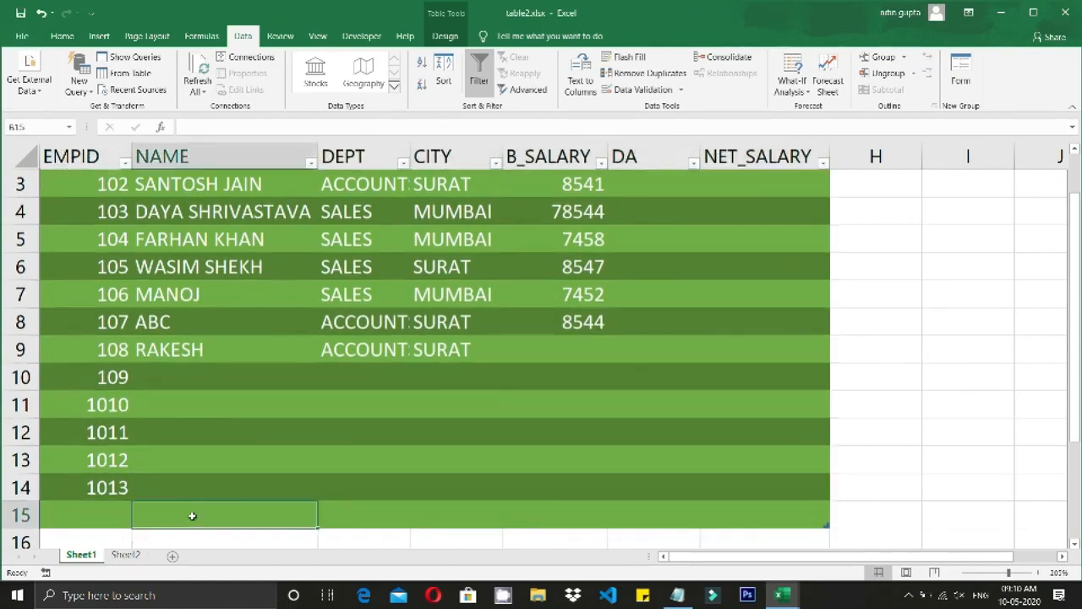
pyautogui.press('Right')
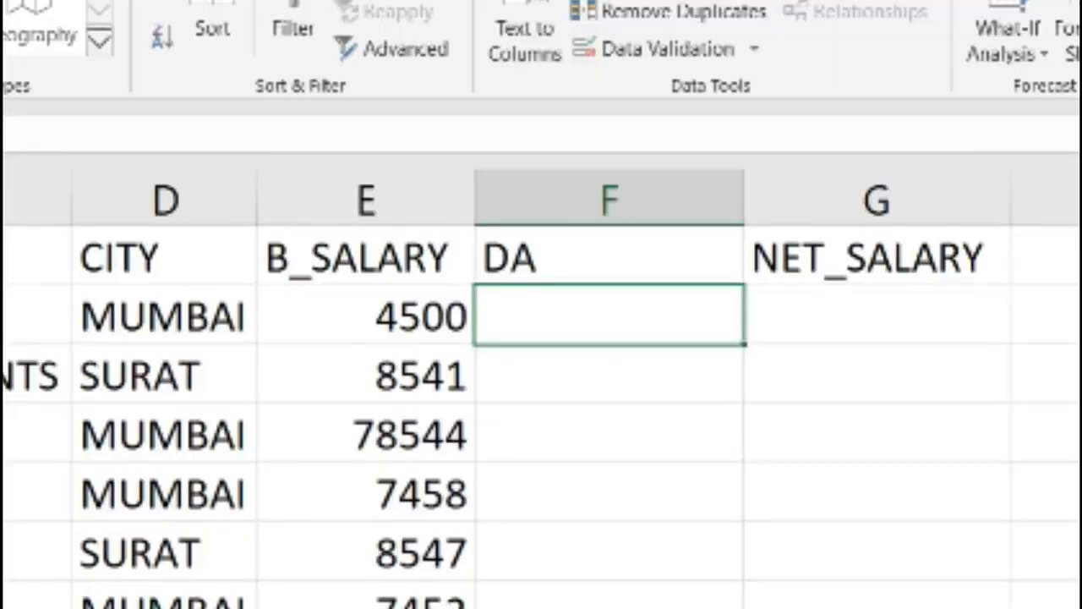
# Calculate DA as 10% of the basic salary in Sheet2's F2 with the formula =E2*10%.
pyautogui.write('=')
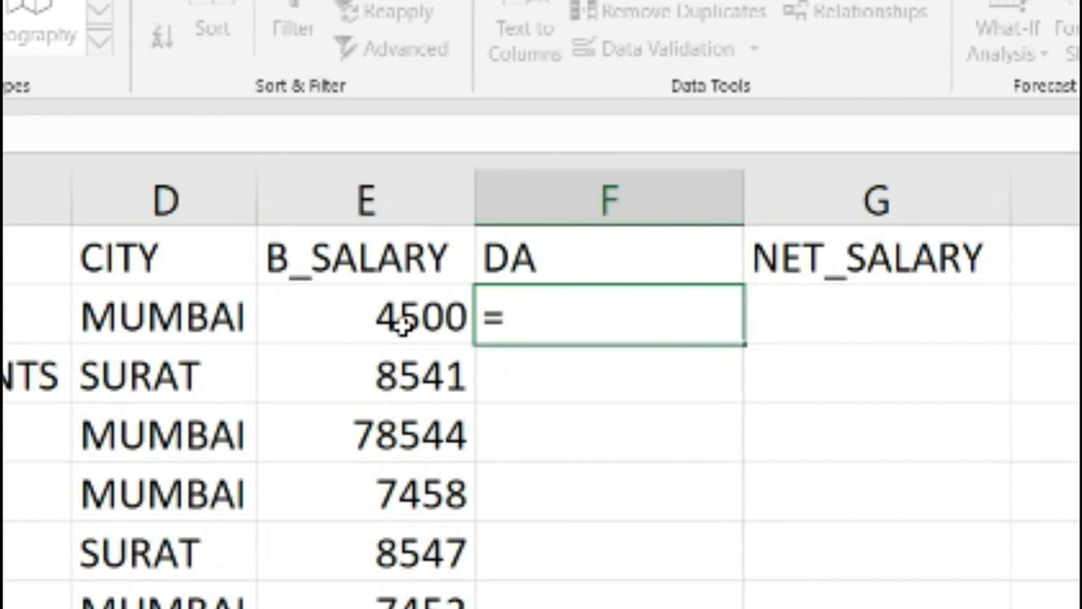
pyautogui.write('E2')
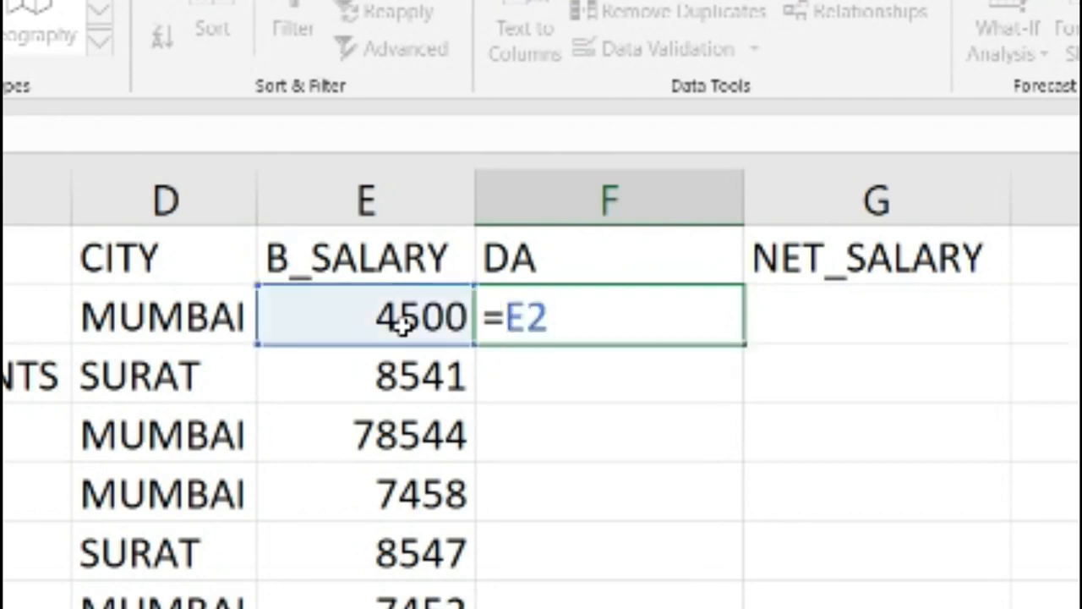
pyautogui.write('*10')
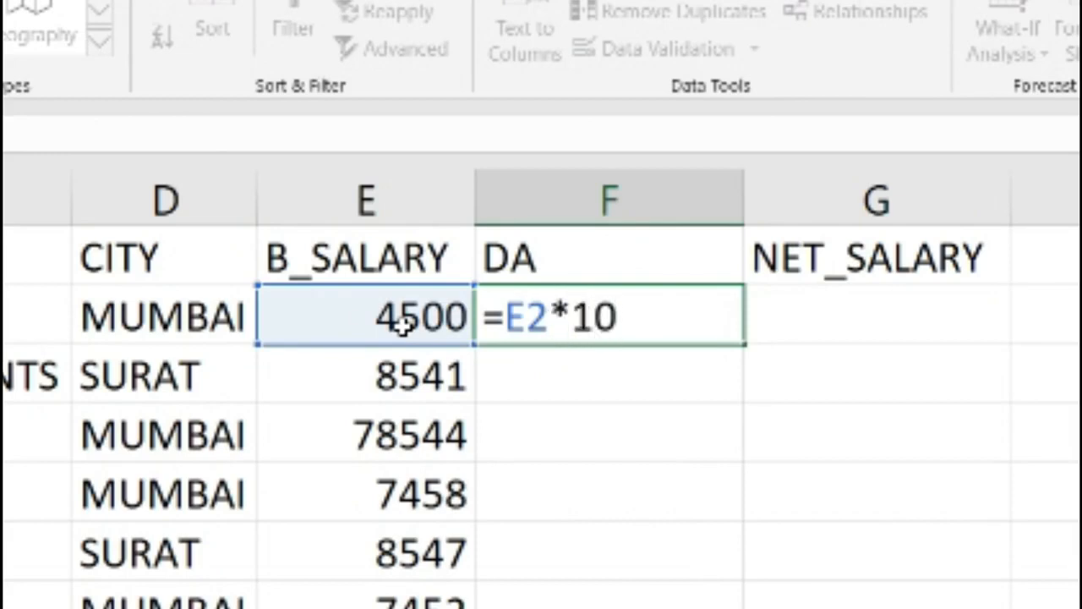
pyautogui.write('$')
pyautogui.press('BackSpace')
pyautogui.write('%')
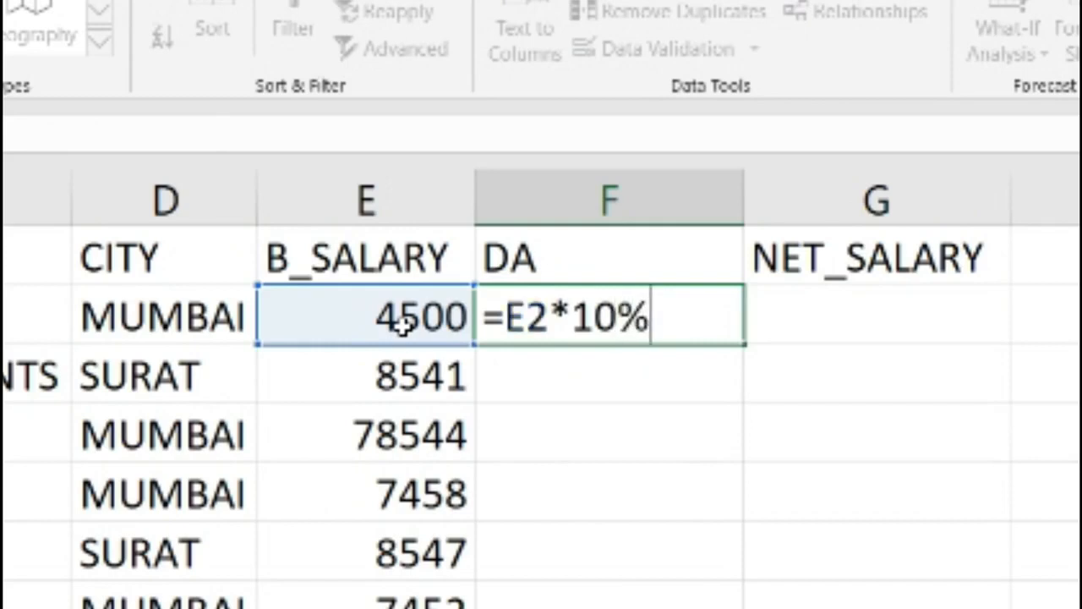
pyautogui.press('Return')
# Examine the cell reference in the F2 formula, the B_SALARY cells E2:E11 and the commands for defining names.
pyautogui.doubleClick(591, 317)
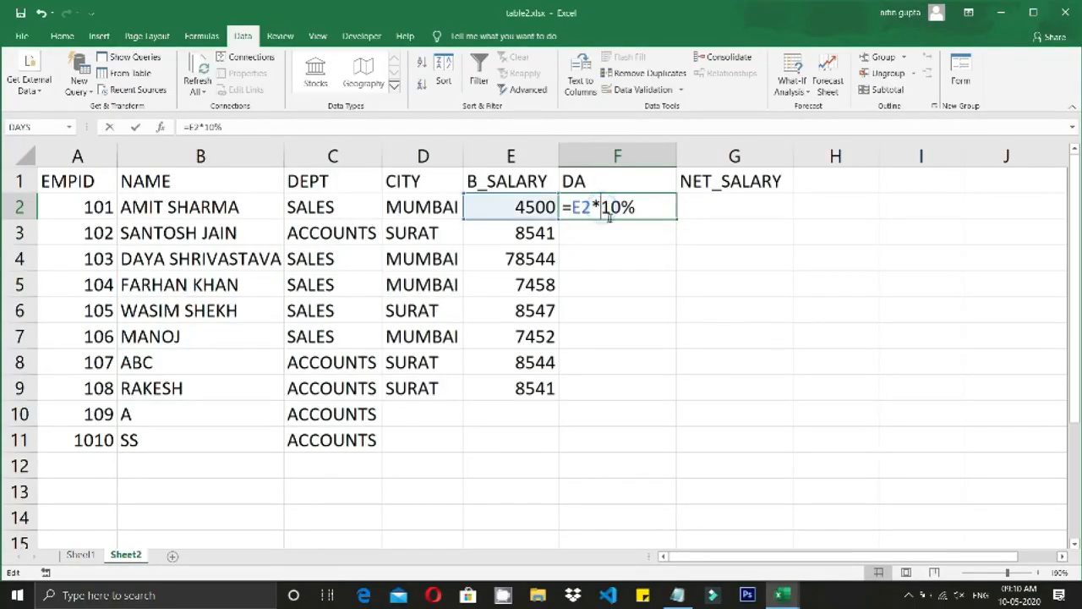
pyautogui.moveTo(573, 207); pyautogui.dragTo(592, 207)
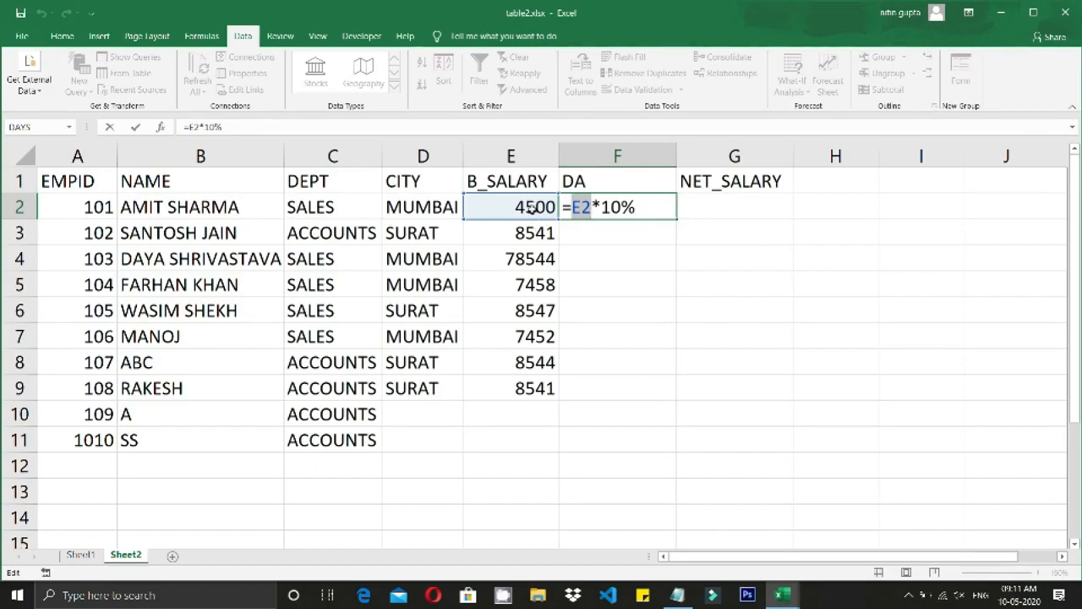
pyautogui.moveTo(533, 208); pyautogui.dragTo(584, 259)
pyautogui.press('Escape')
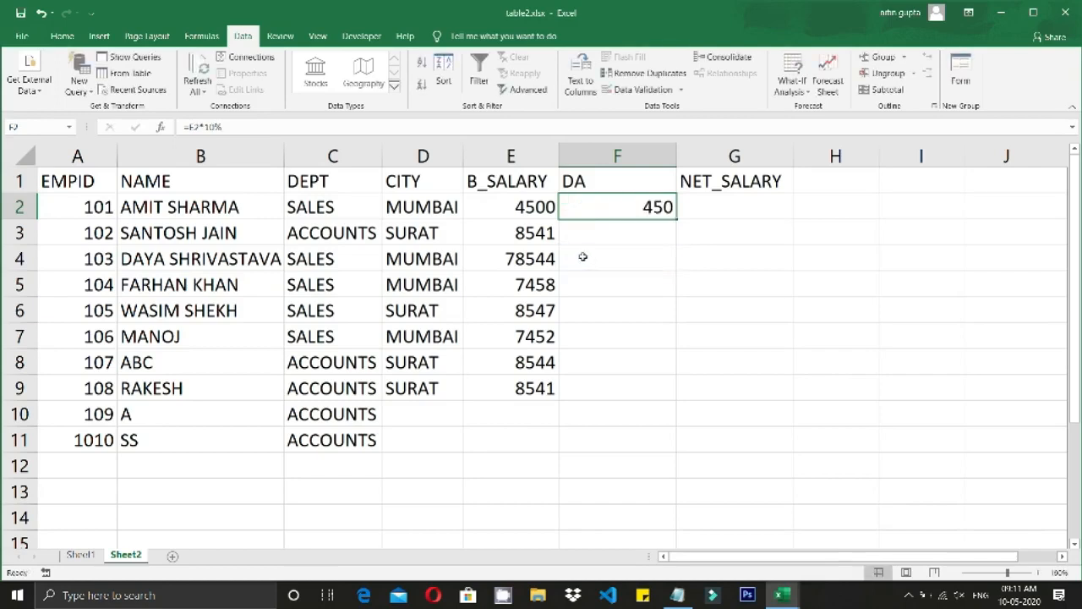
pyautogui.moveTo(517, 205); pyautogui.dragTo(527, 448)
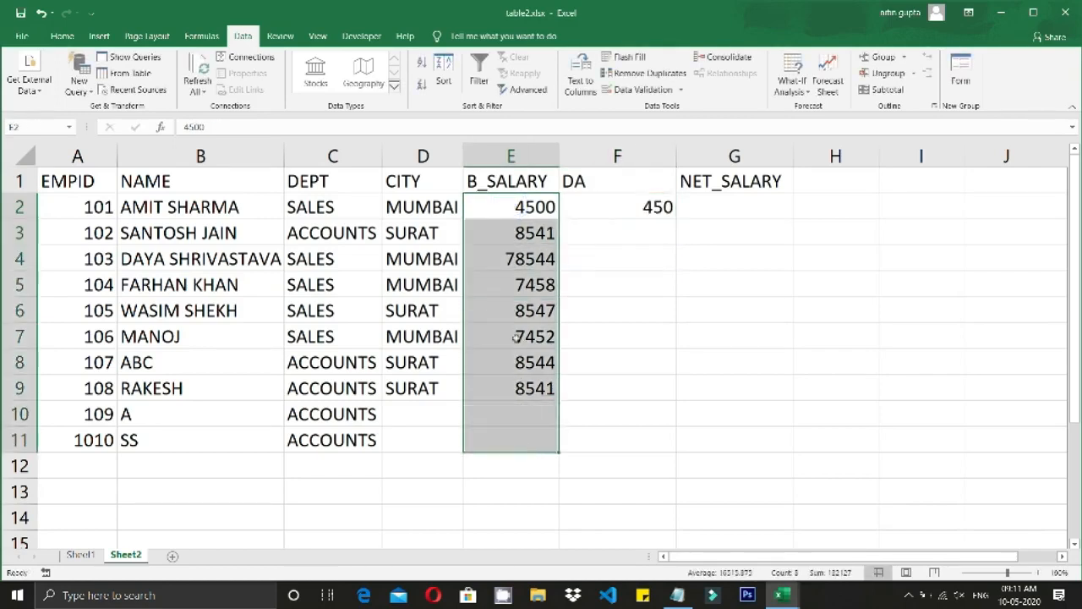
pyautogui.click(512, 208)
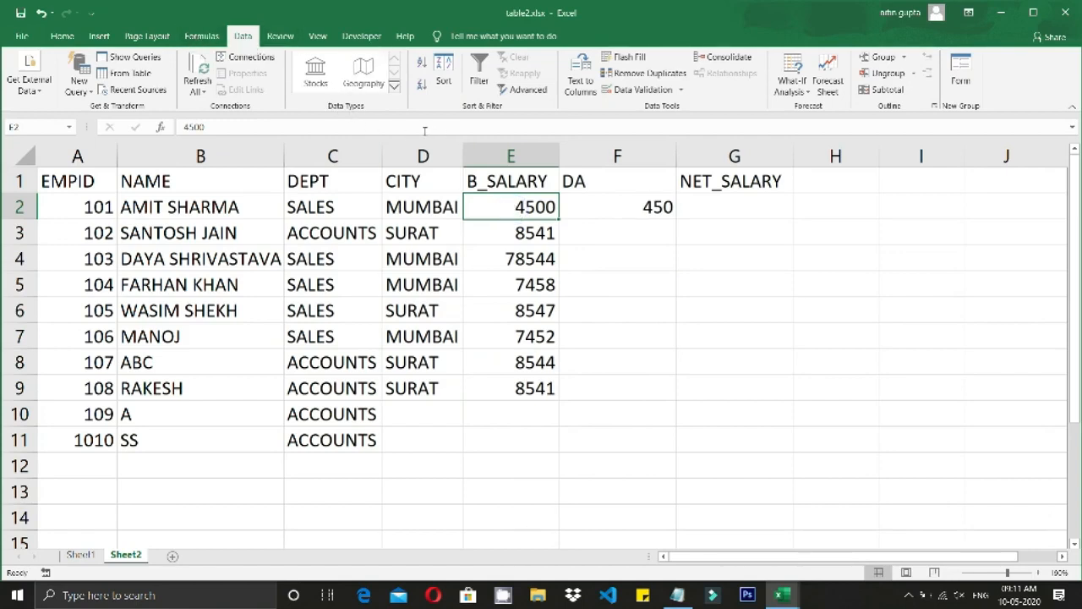
pyautogui.click(201, 35)
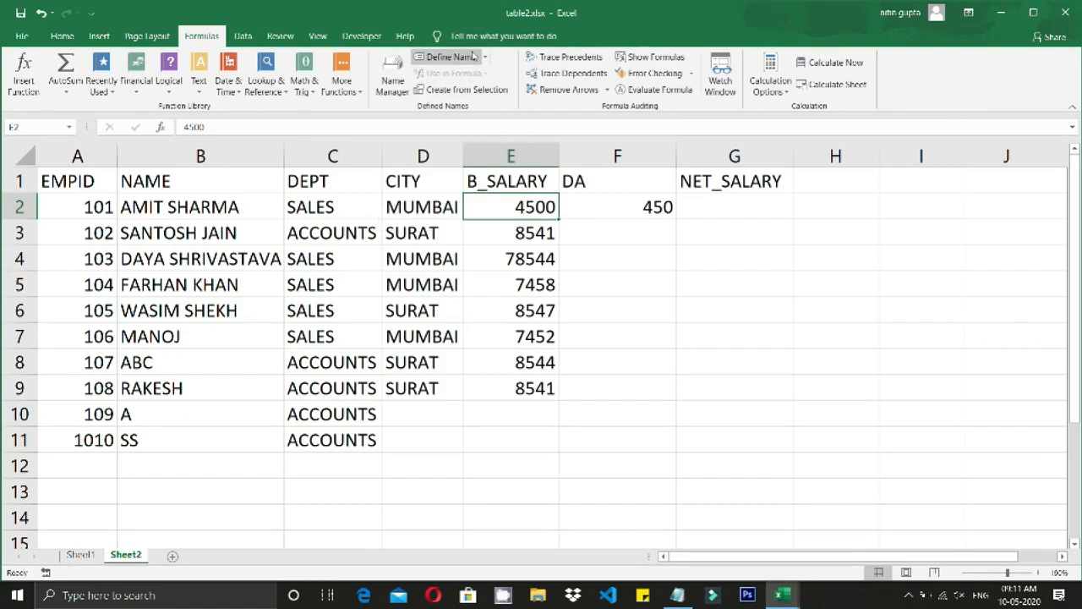
# On Sheet1, begin a formula in F2, the first DA cell of the table.
pyautogui.click(84, 554)
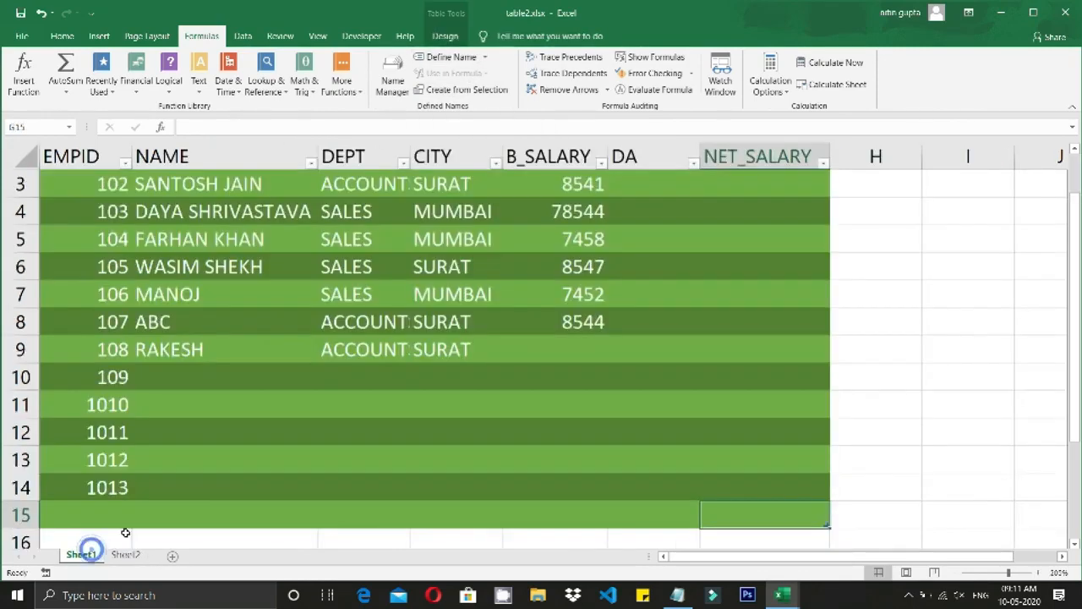
pyautogui.click(398, 386)
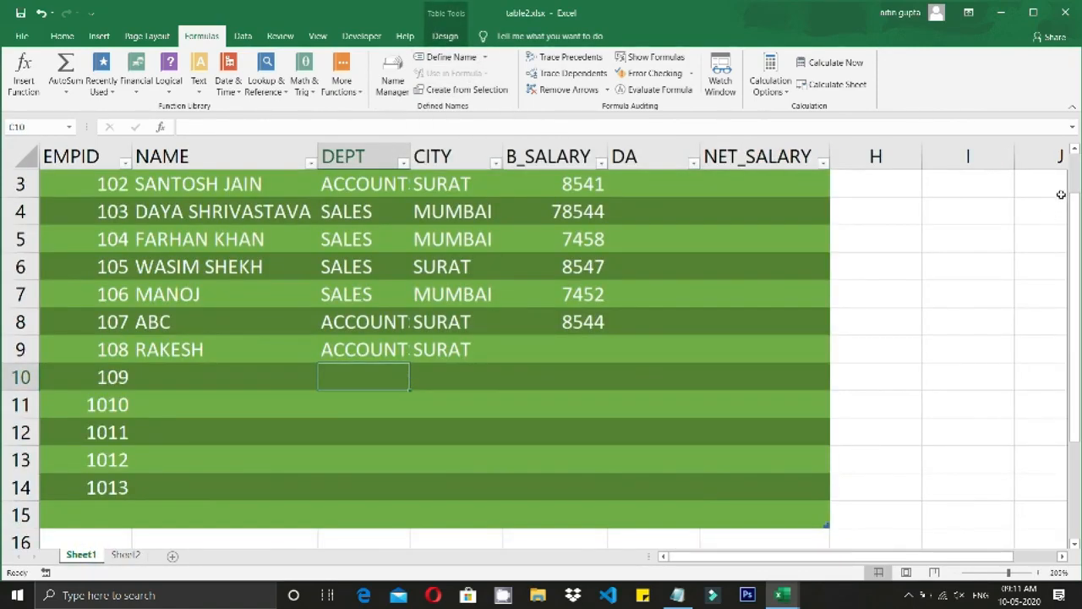
pyautogui.scroll(1, 1064, 186)
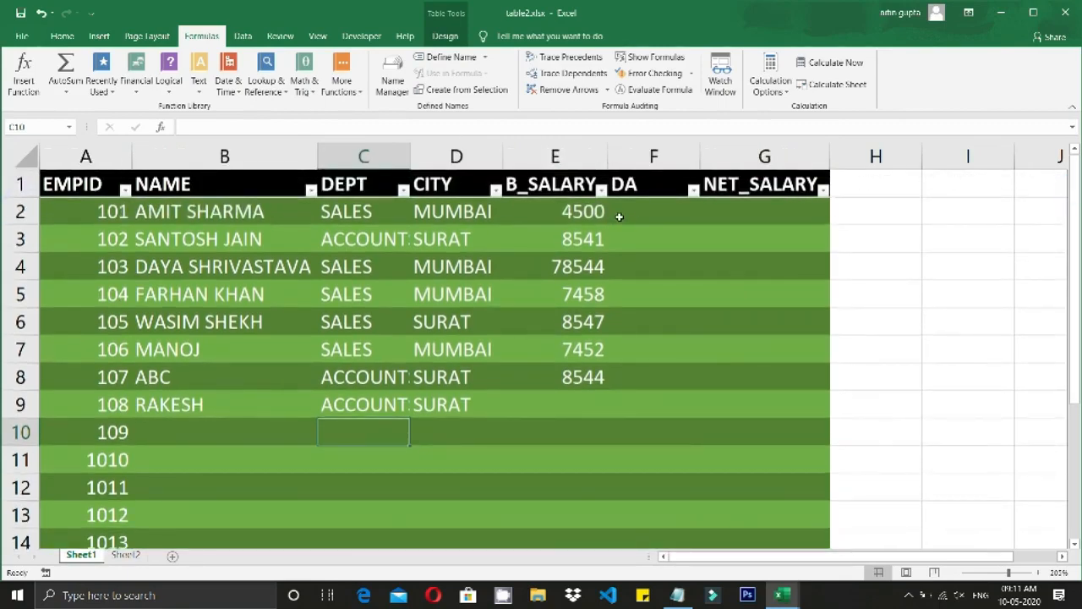
pyautogui.click(567, 212)
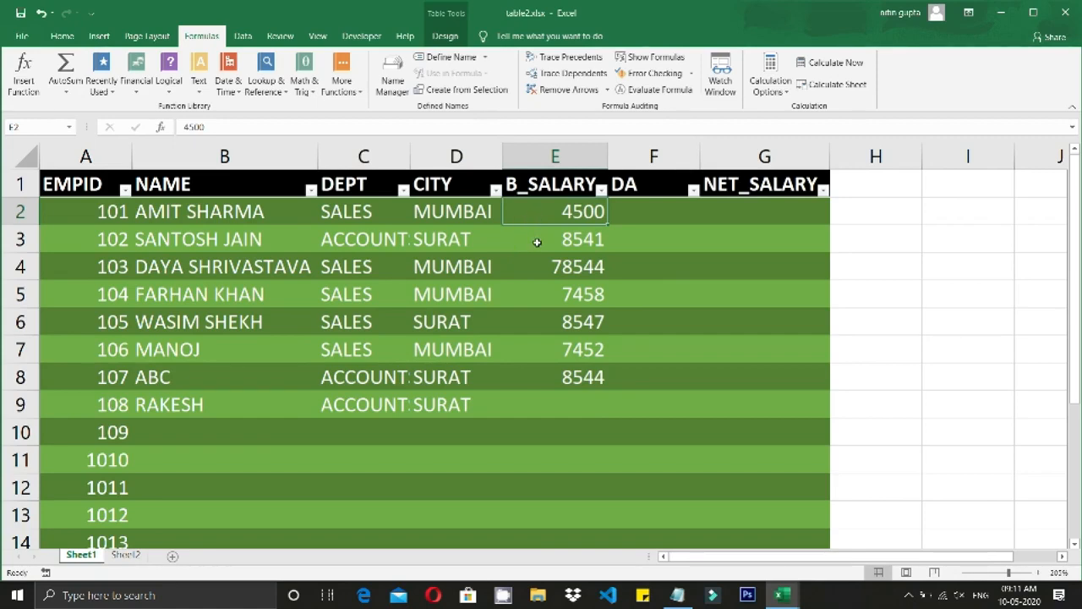
pyautogui.click(665, 220)
pyautogui.write('=')
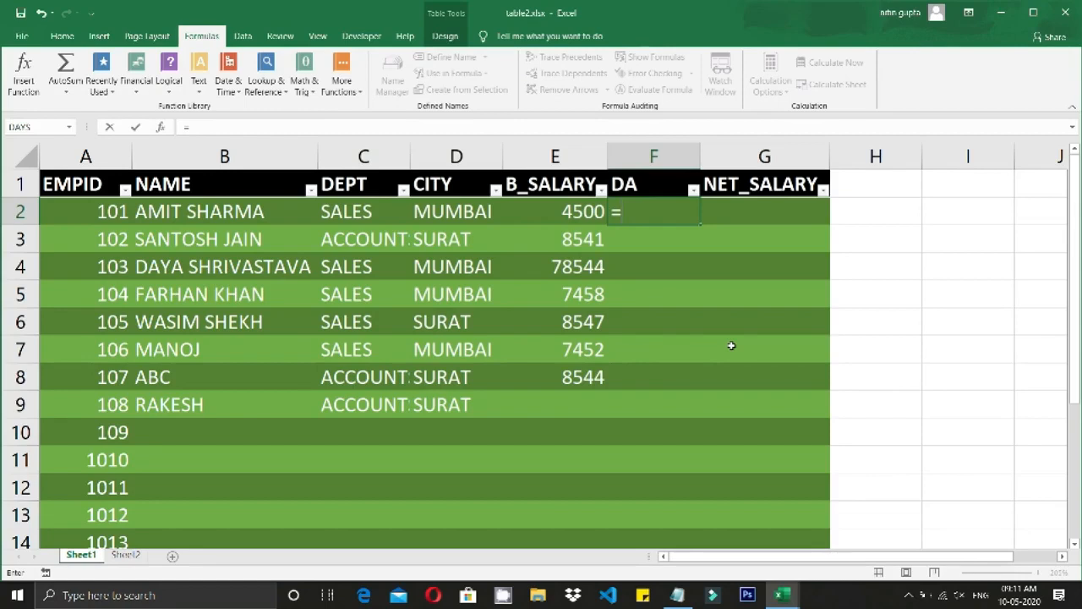
pyautogui.write('E2')
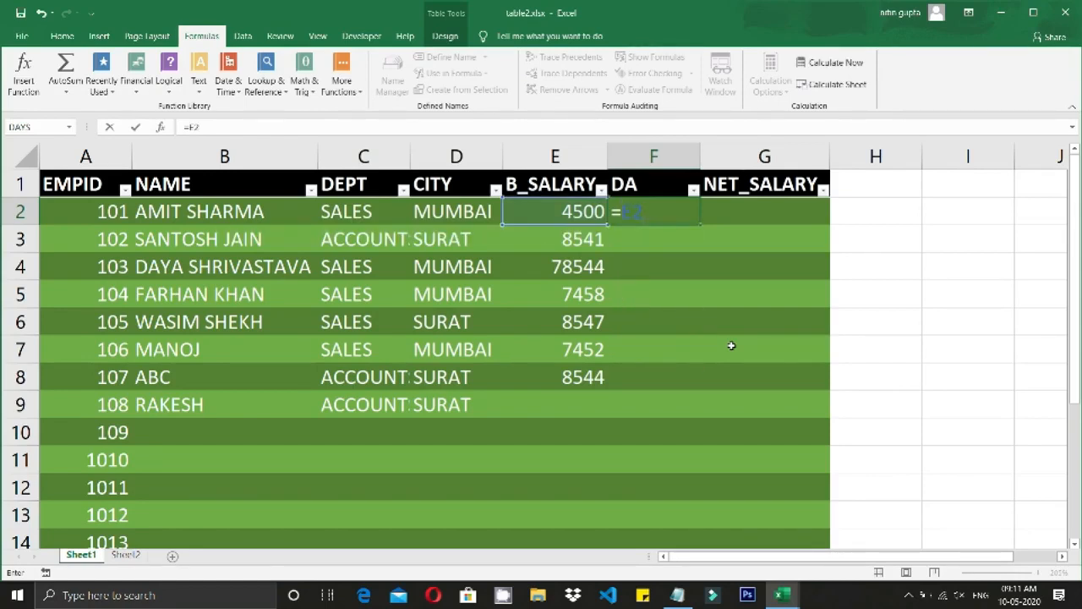
pyautogui.press('BackSpace')
pyautogui.press('BackSpace')
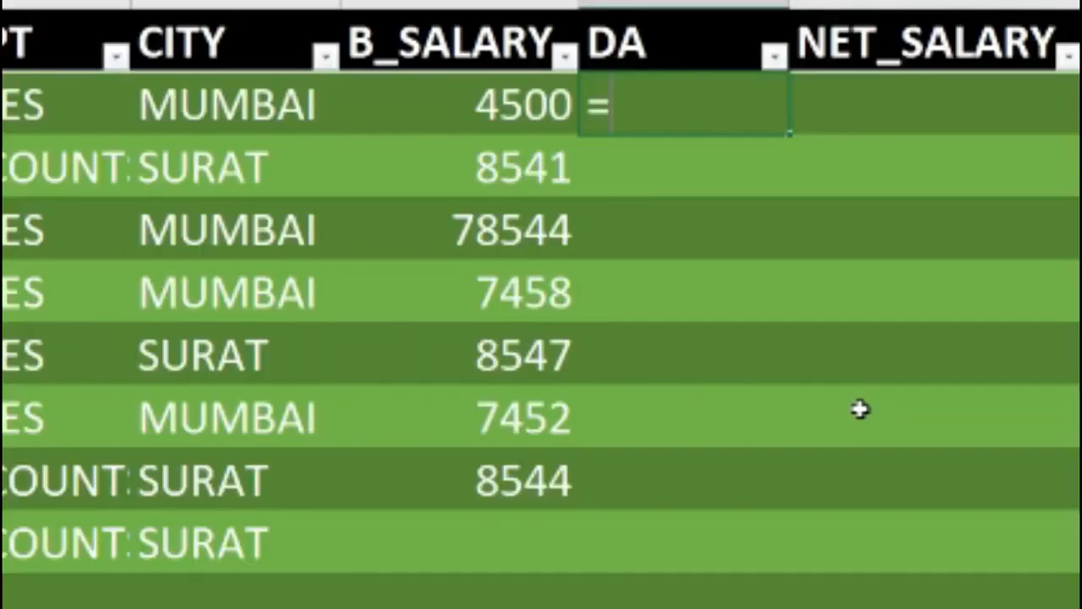
# Complete the F2 formula with a structured reference to the current row's basic salary as =[@[B_SALARY]]*10%.
pyautogui.write('[')
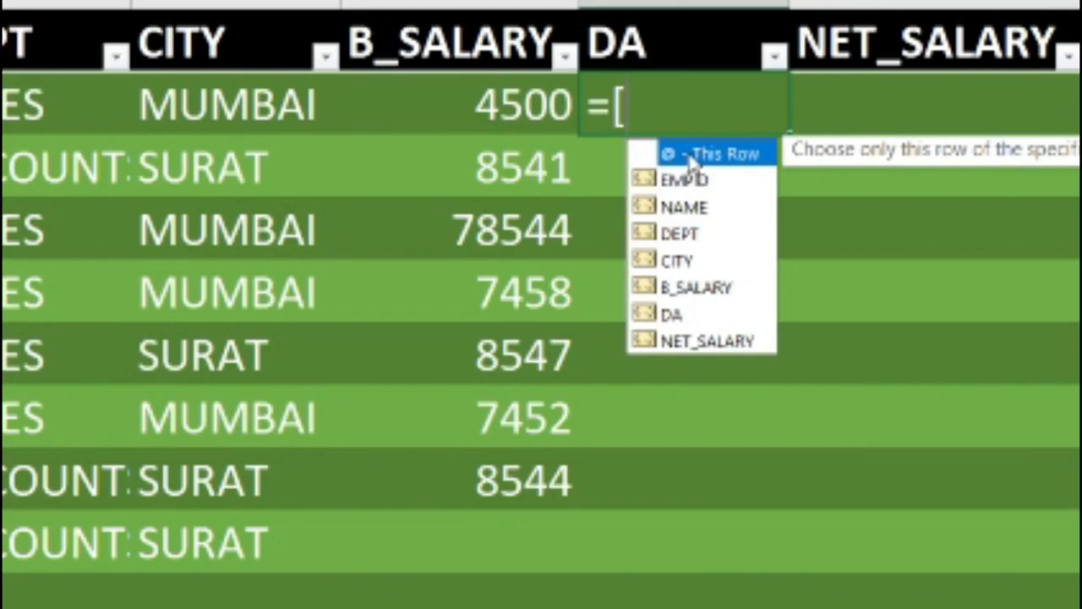
pyautogui.doubleClick(690, 155)
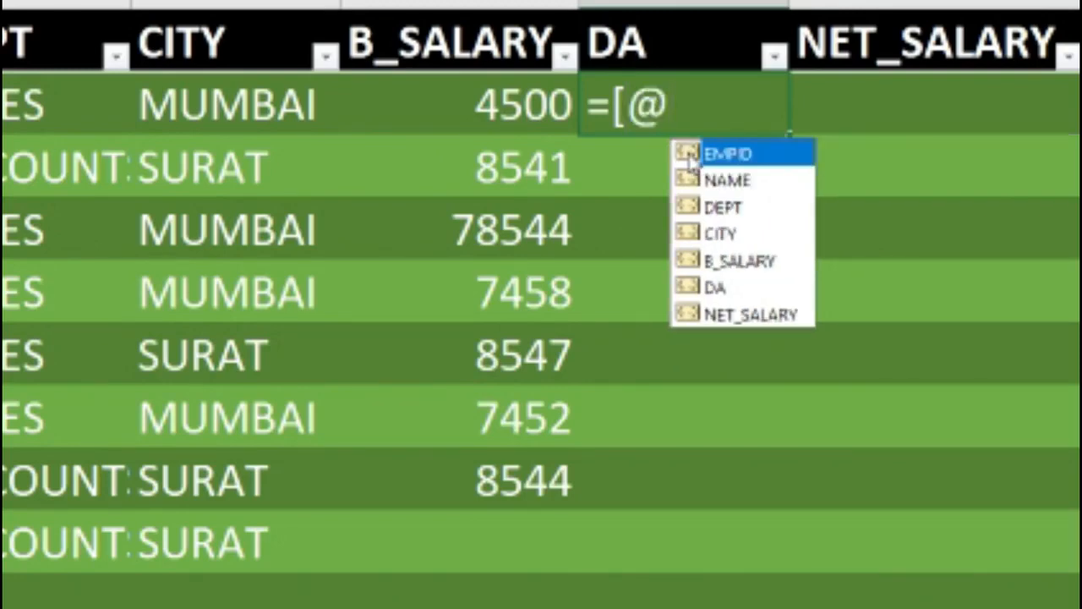
pyautogui.press('Down')
pyautogui.press('Down')
pyautogui.press('Down')
pyautogui.press('Down')
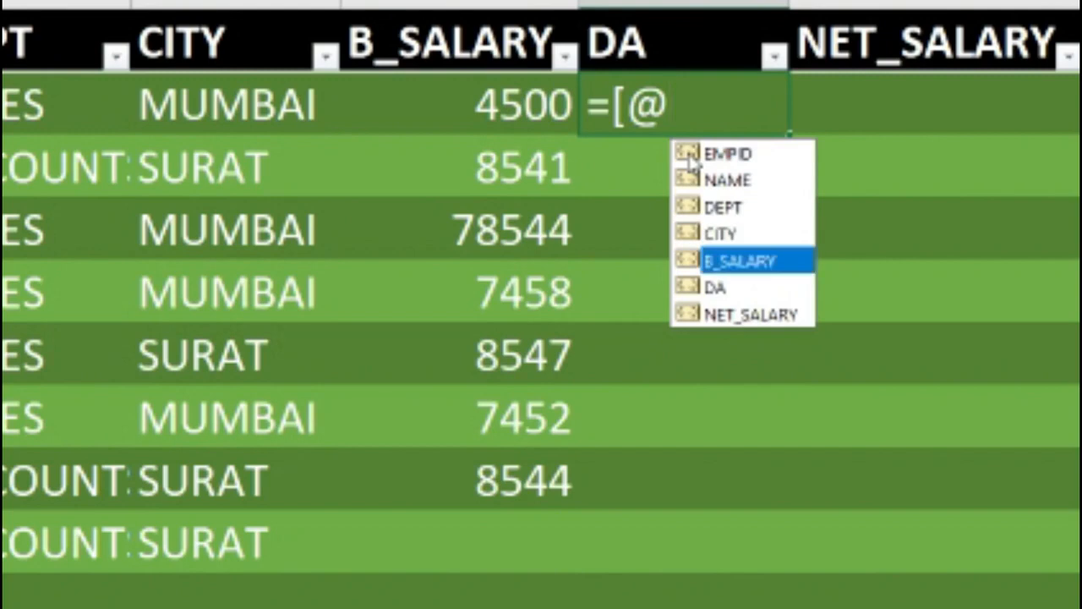
pyautogui.press('Tab')
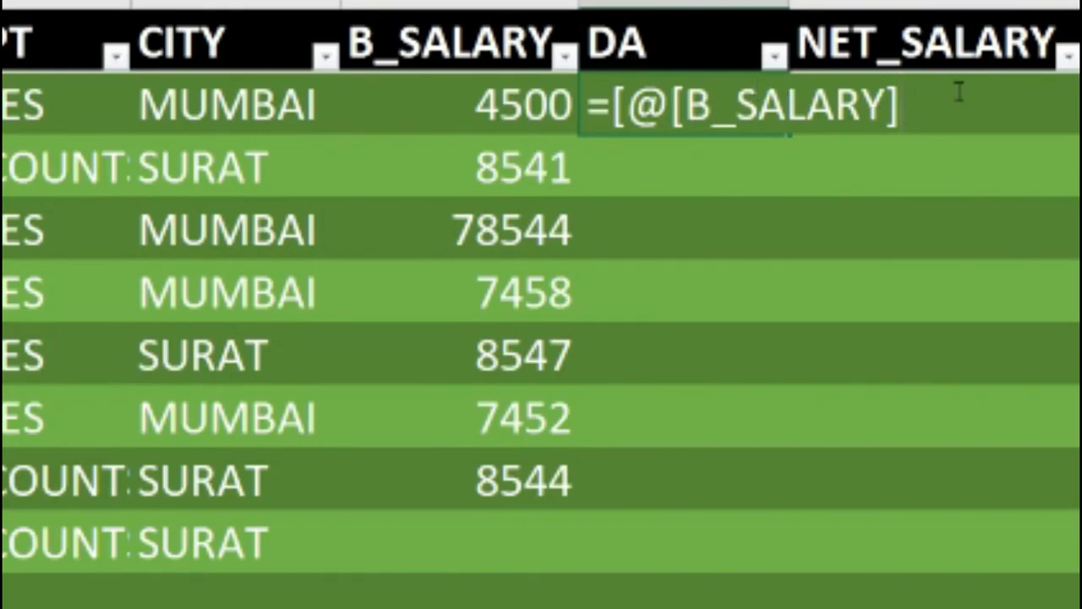
pyautogui.write(']')
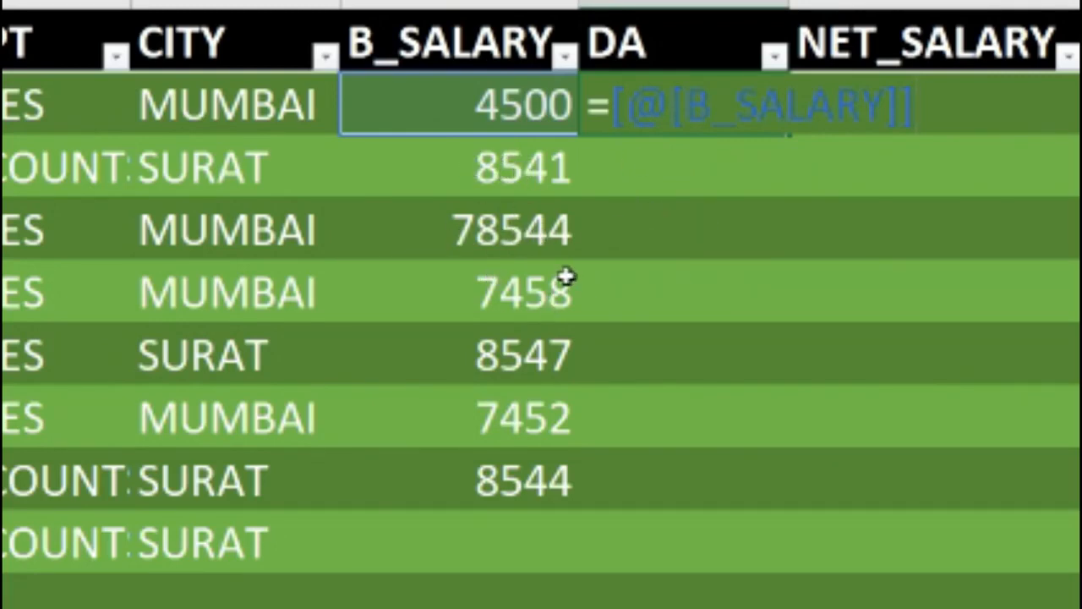
pyautogui.write('*10')
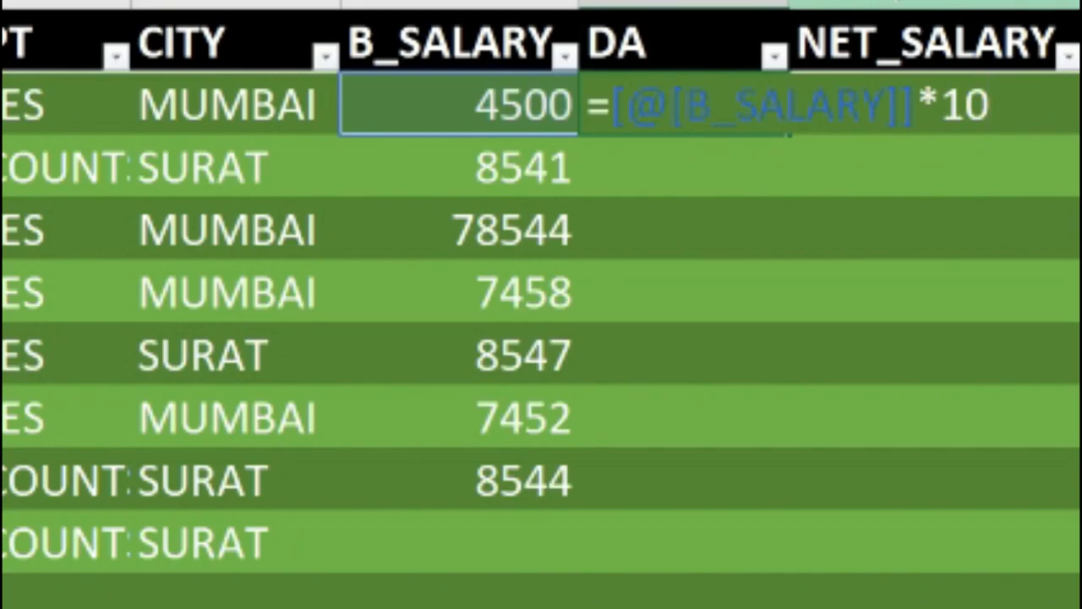
pyautogui.write('%')
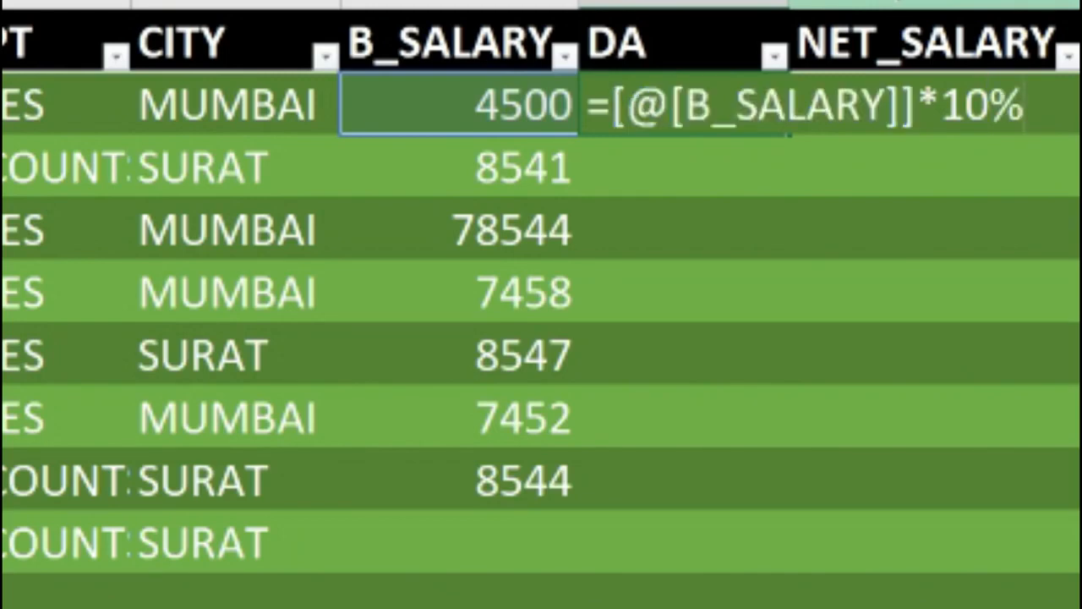
pyautogui.press('Return')
# Examine the DA formulas in F2 and F3 of the Sheet1 table and the B_SALARY cells they refer to.
pyautogui.doubleClick(674, 217)
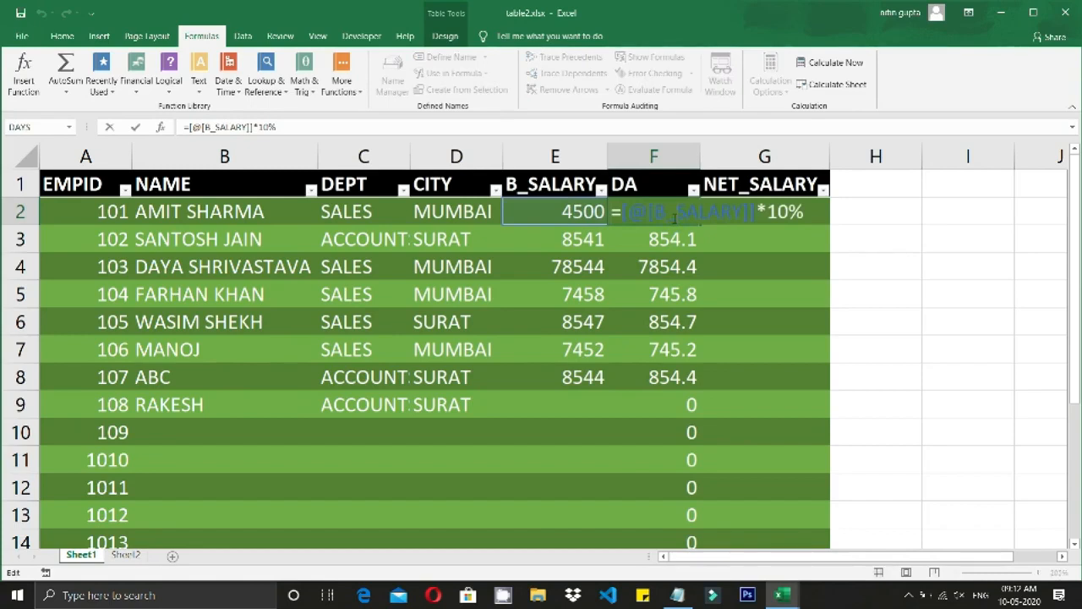
pyautogui.click(672, 241)
pyautogui.doubleClick(672, 241)
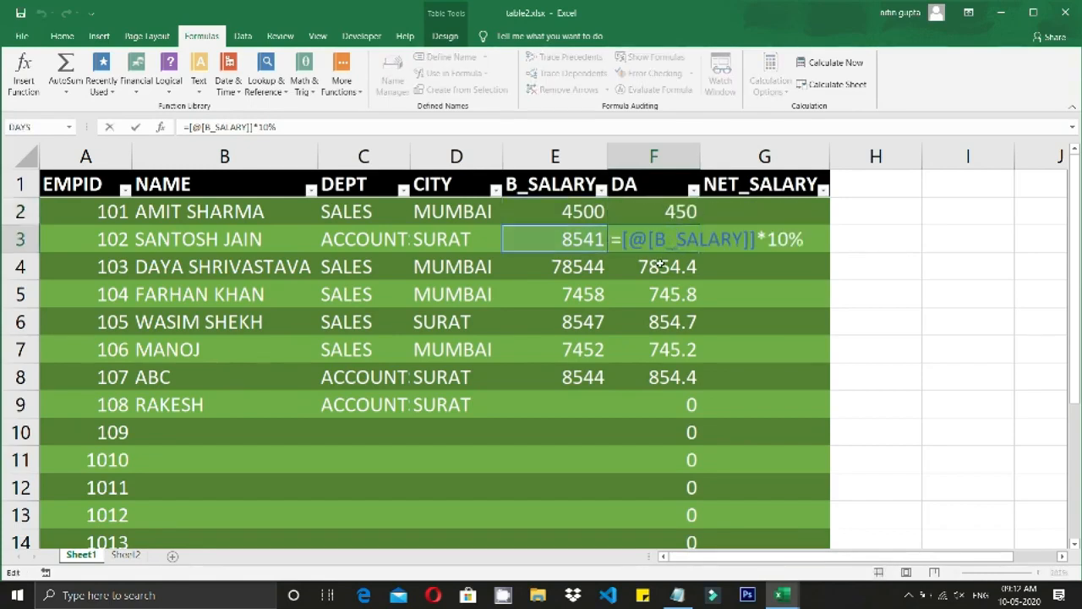
pyautogui.click(630, 240)
pyautogui.moveTo(630, 239); pyautogui.dragTo(805, 240)
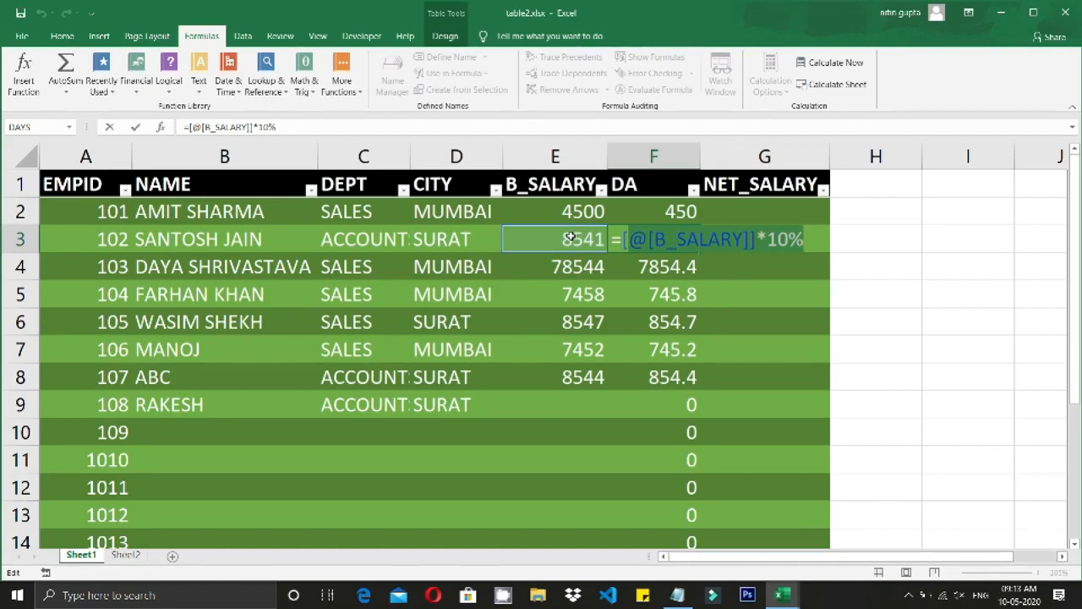
pyautogui.press('Return')
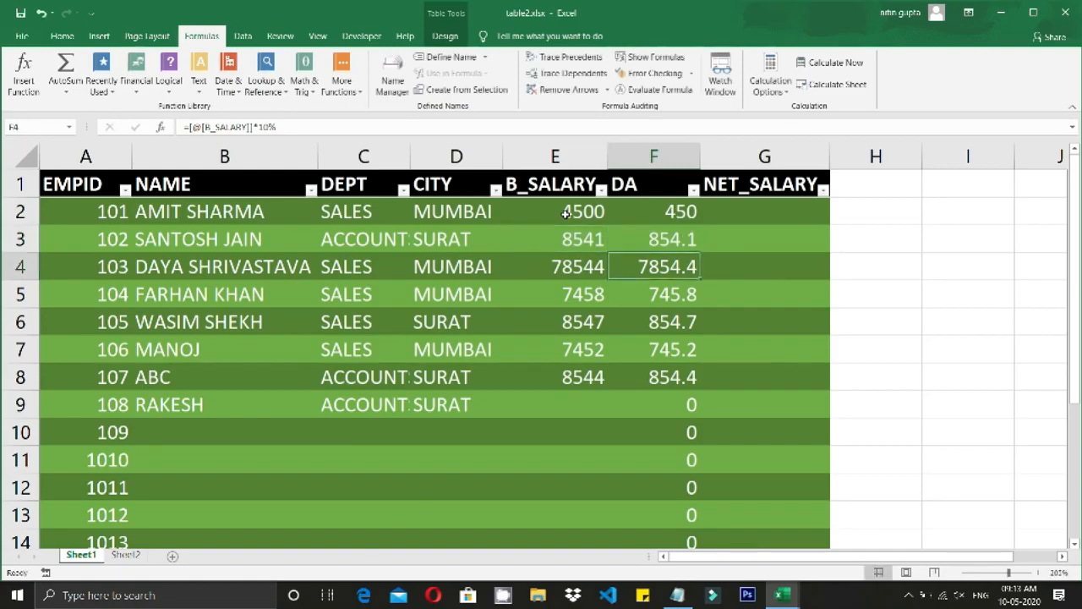
pyautogui.click(568, 212)
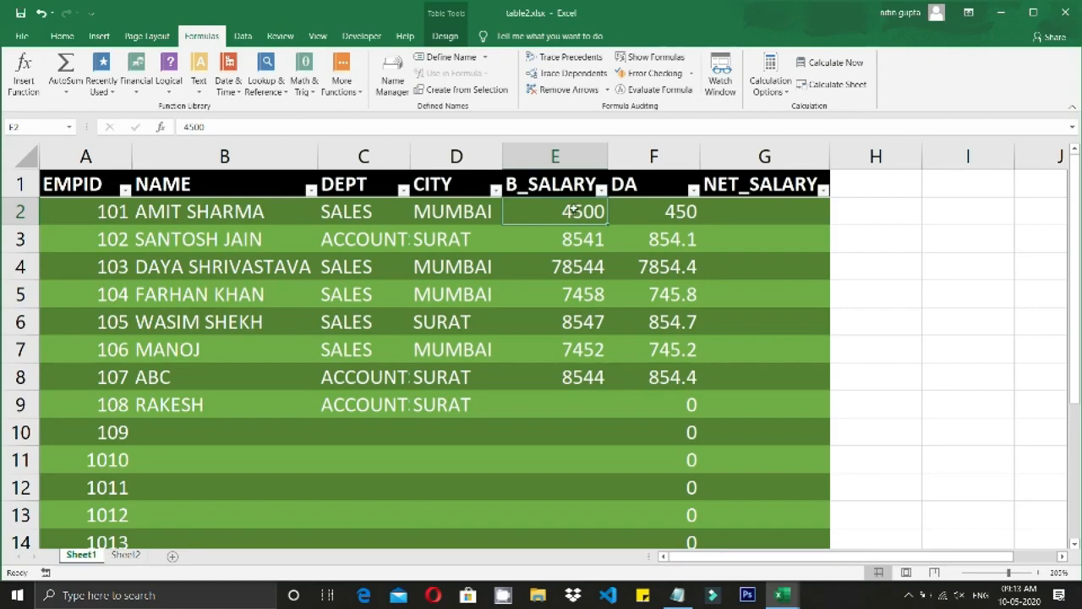
pyautogui.click(579, 237)
pyautogui.click(570, 215)
# On Sheet2, re-enter =E2*10% in F2 and fill the formula down through F11.
pyautogui.click(664, 216)
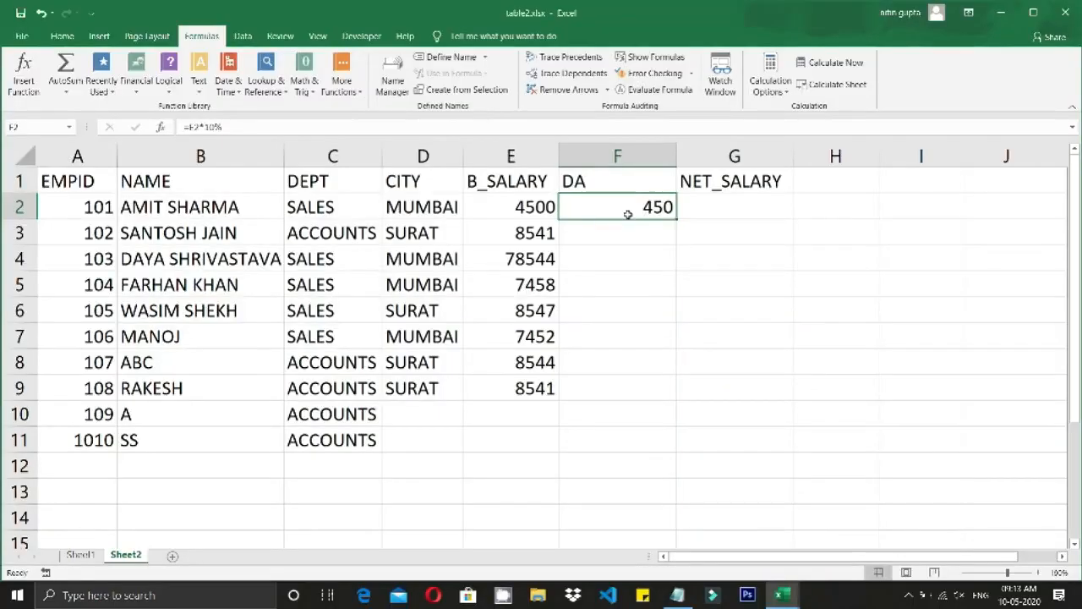
pyautogui.write('=')
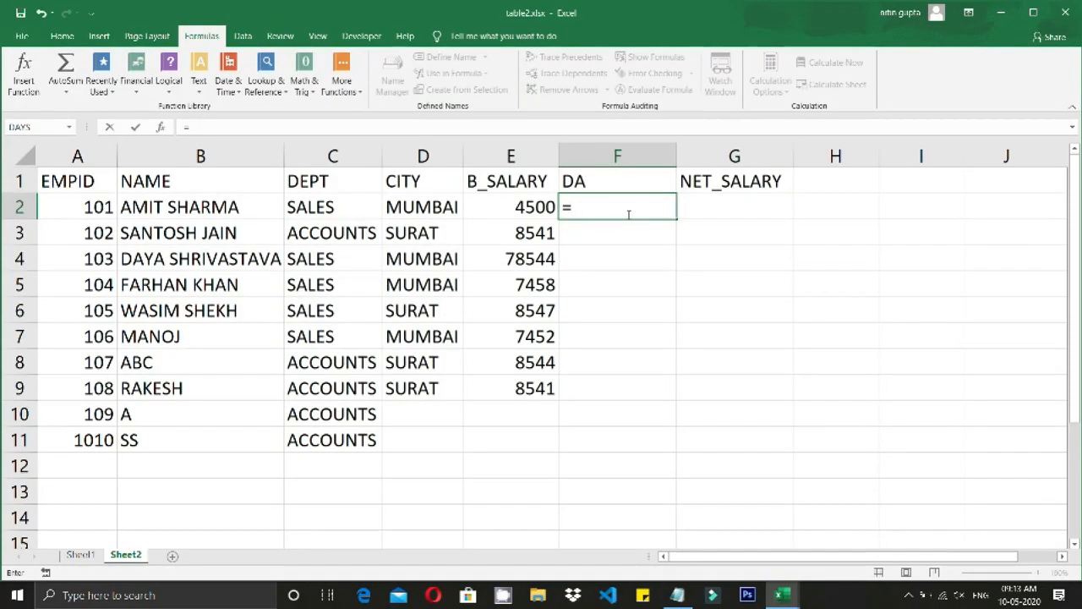
pyautogui.click(537, 205)
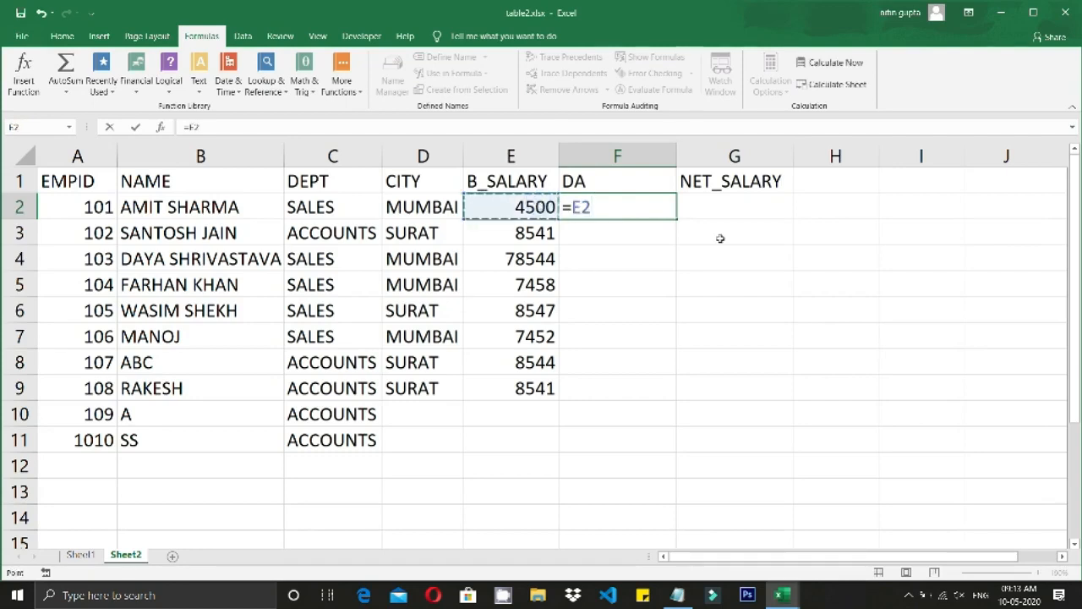
pyautogui.write('*10')
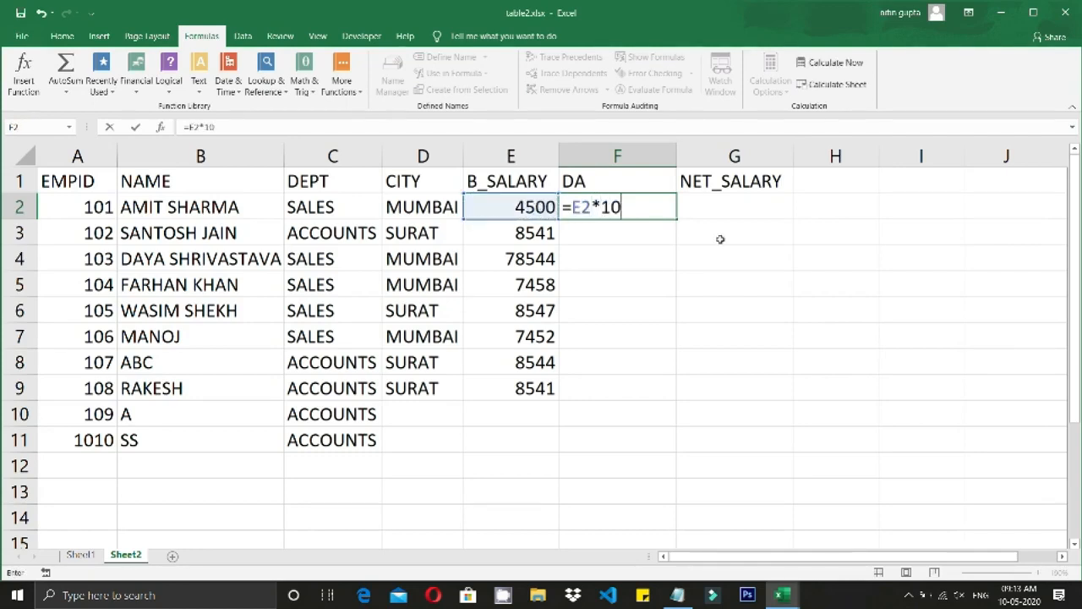
pyautogui.write('%')
pyautogui.press('Return')
pyautogui.click(636, 209)
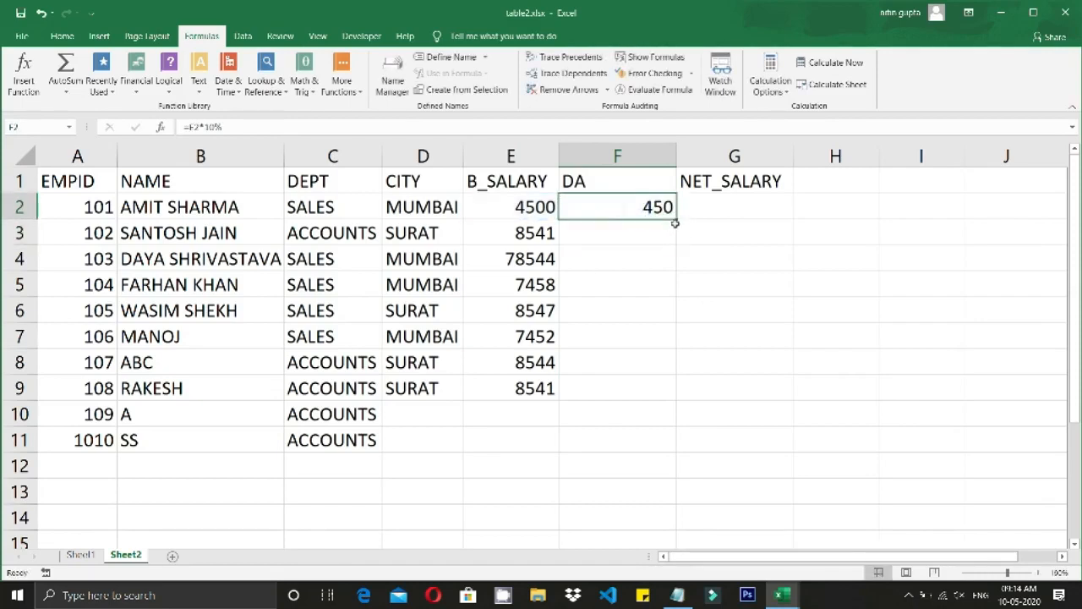
pyautogui.moveTo(677, 221); pyautogui.dragTo(670, 441)
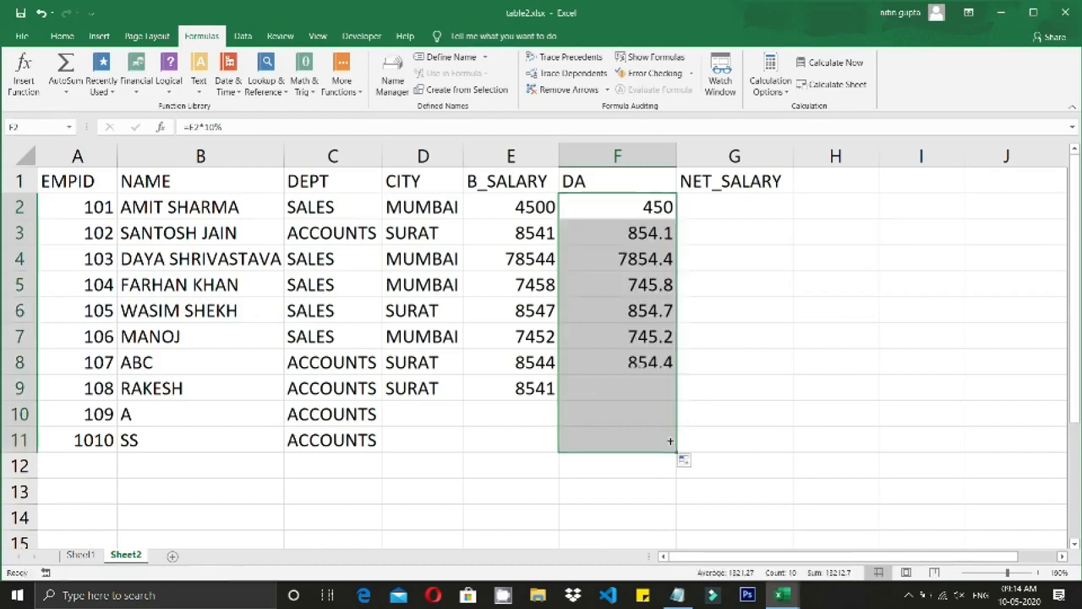
# Calculate NET_SALARY on Sheet2 by entering =E2+F2 in G2 and filling the formula down through G11.
pyautogui.click(736, 207)
pyautogui.write('=')
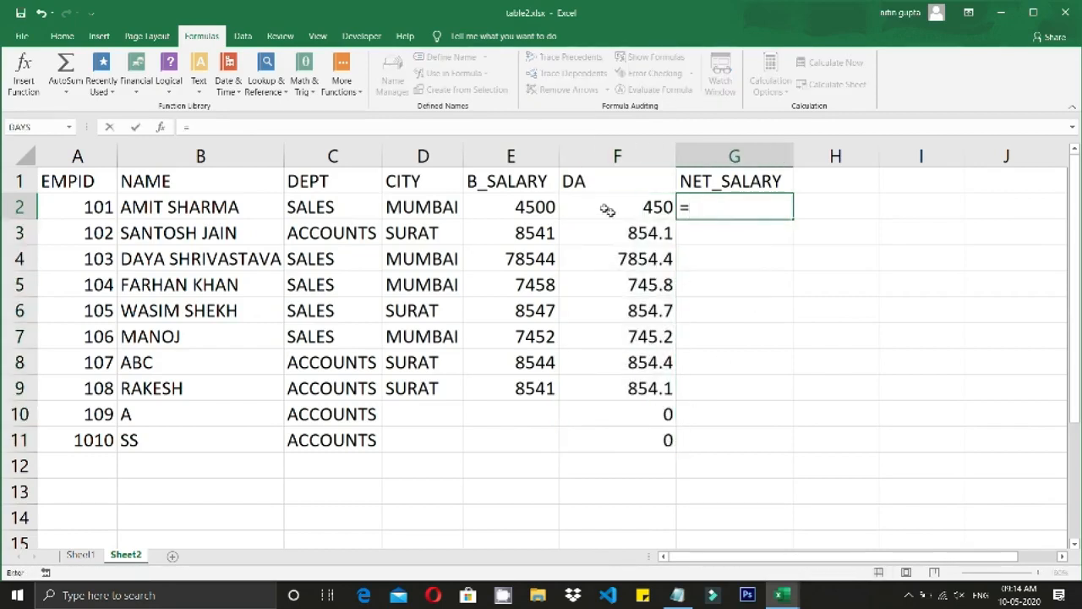
pyautogui.click(531, 207)
pyautogui.write('+')
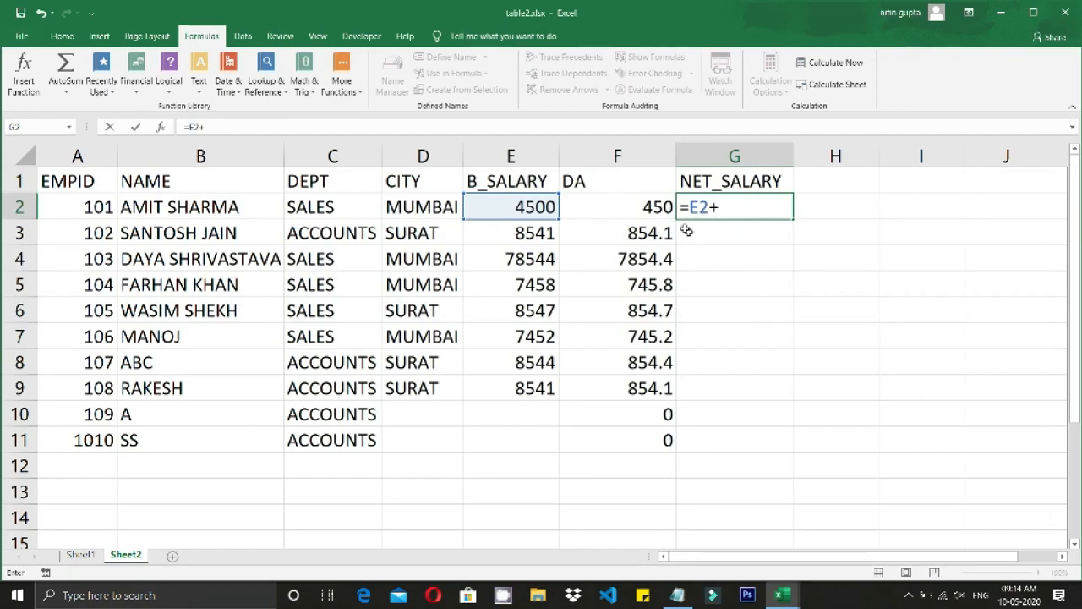
pyautogui.click(658, 208)
pyautogui.press('Return')
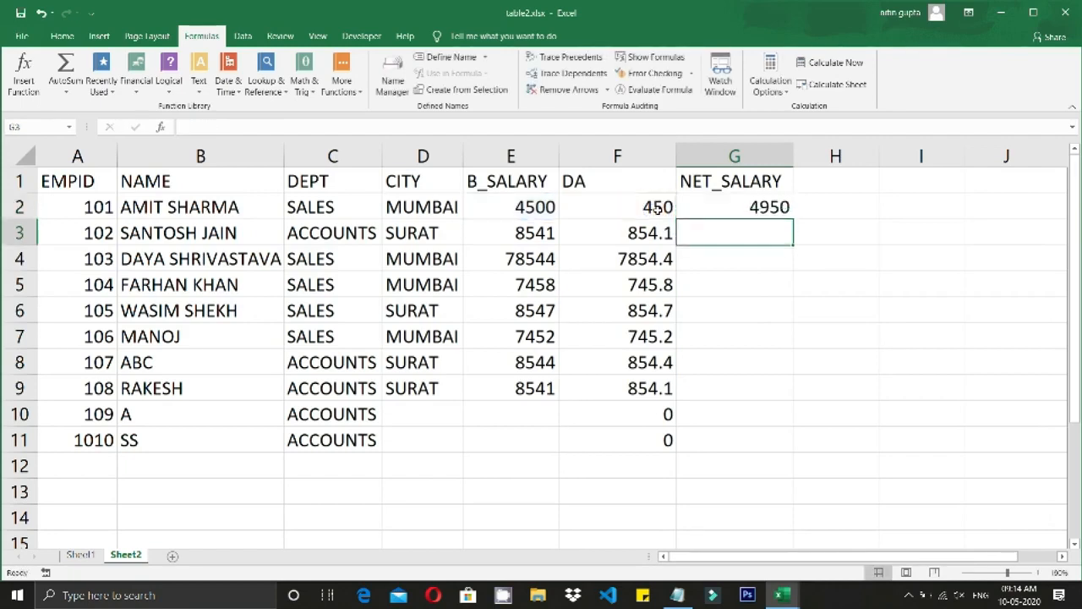
pyautogui.click(755, 211)
pyautogui.moveTo(787, 222); pyautogui.dragTo(766, 444)
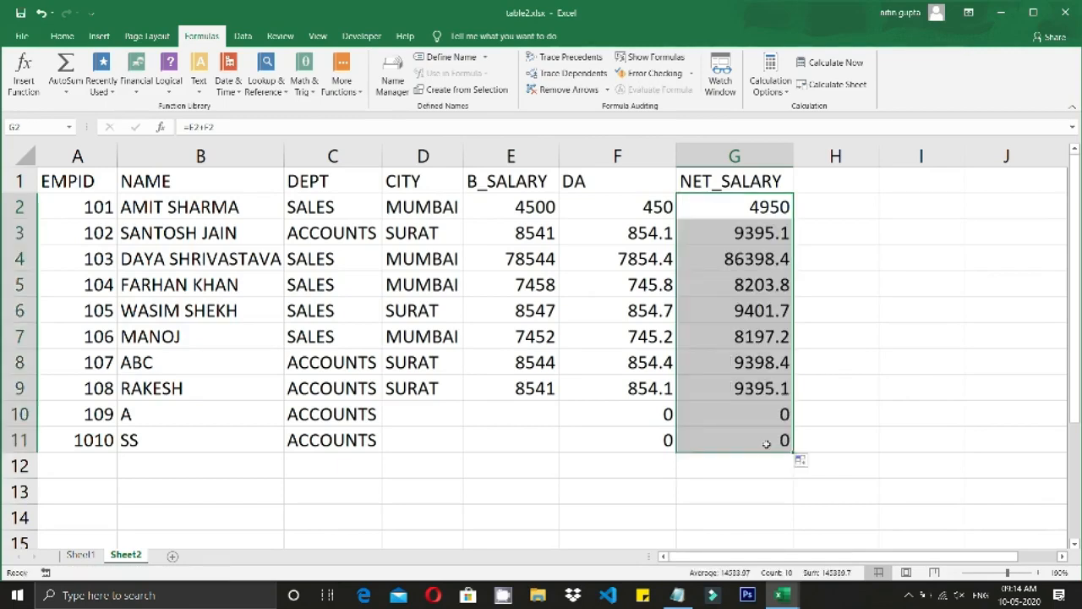
# On Sheet1, enter the table's DA formula in F2 as =[@[B_SALARY]]*10%.
pyautogui.click(80, 555)
pyautogui.click(640, 212)
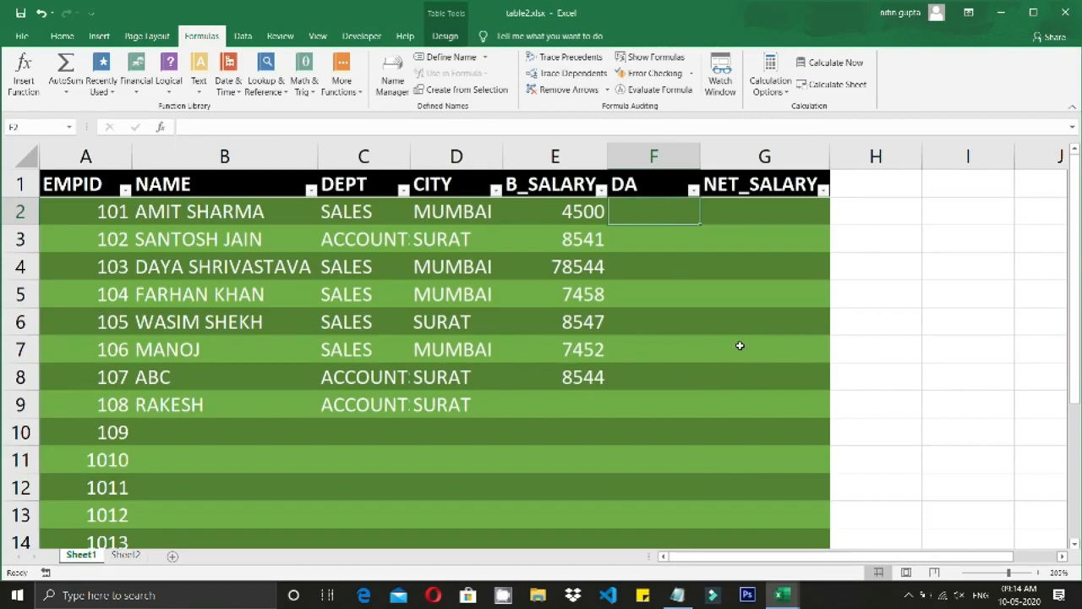
pyautogui.write('=')
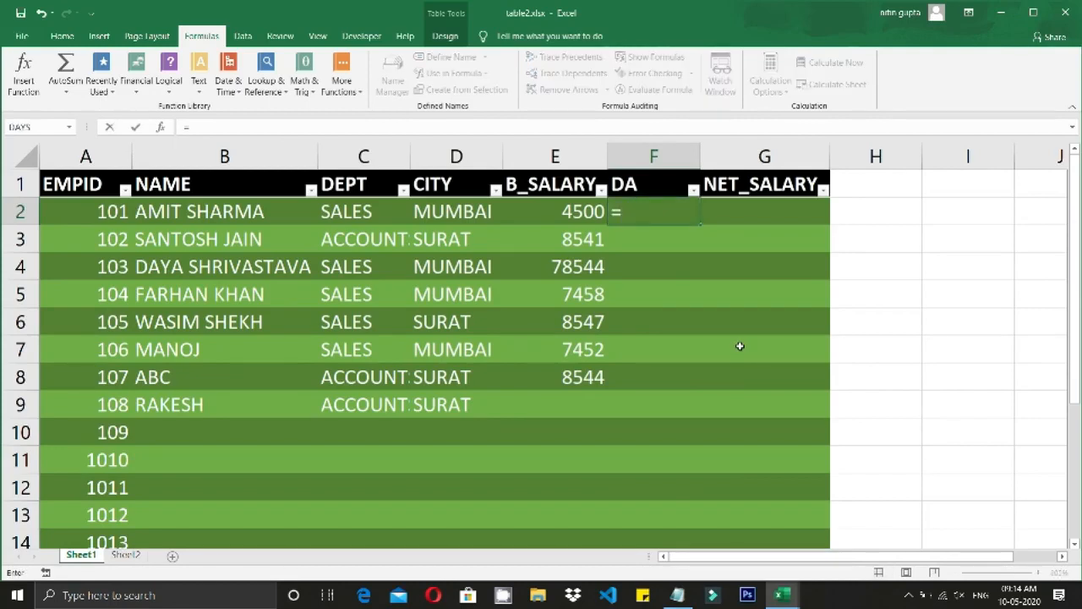
pyautogui.click(595, 214)
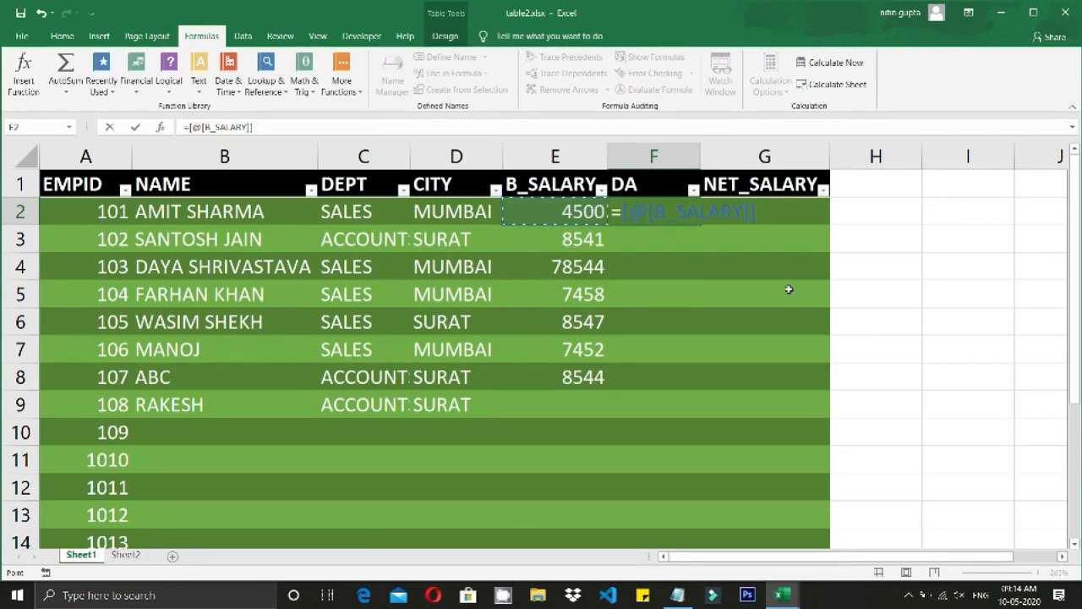
pyautogui.write('*10')
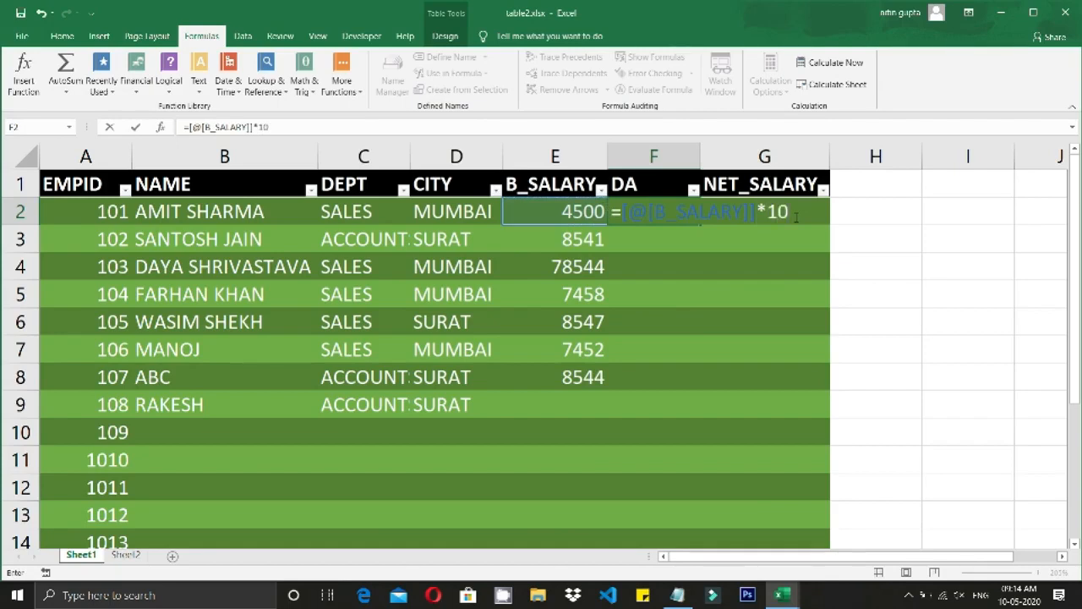
pyautogui.write('%')
pyautogui.press('Return')
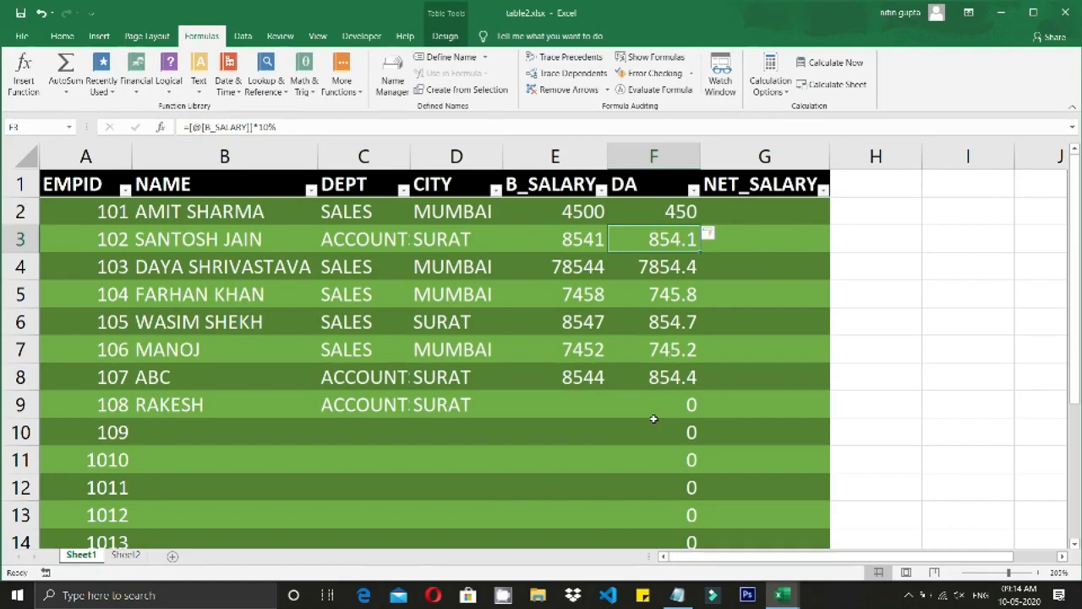
# Enter 6589 as the B_SALARY in E9 of the Sheet1 table.
pyautogui.click(567, 405)
pyautogui.write('6589')
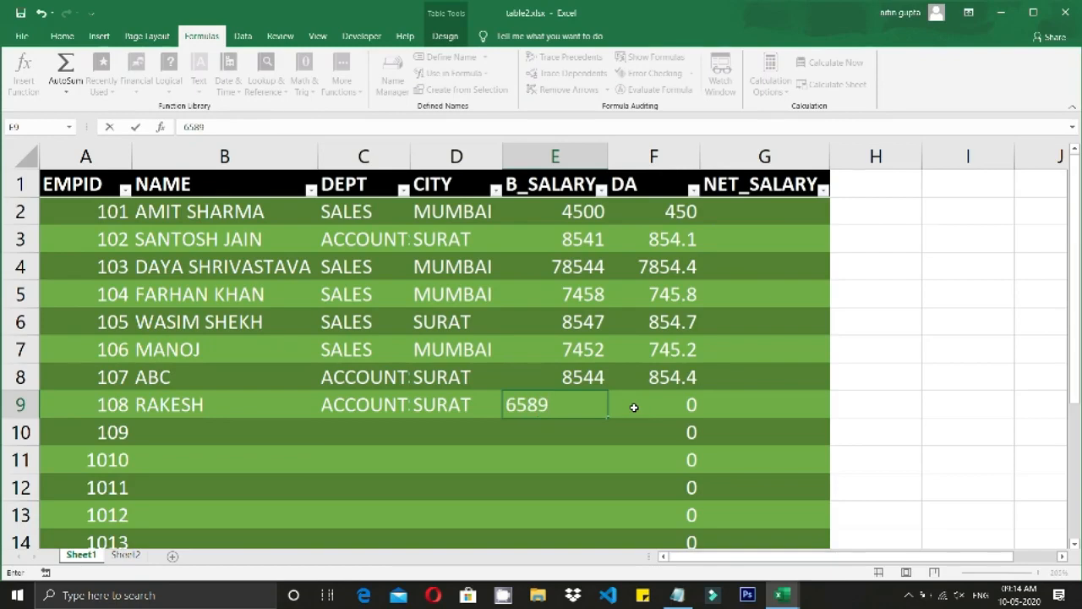
pyautogui.press('Return')
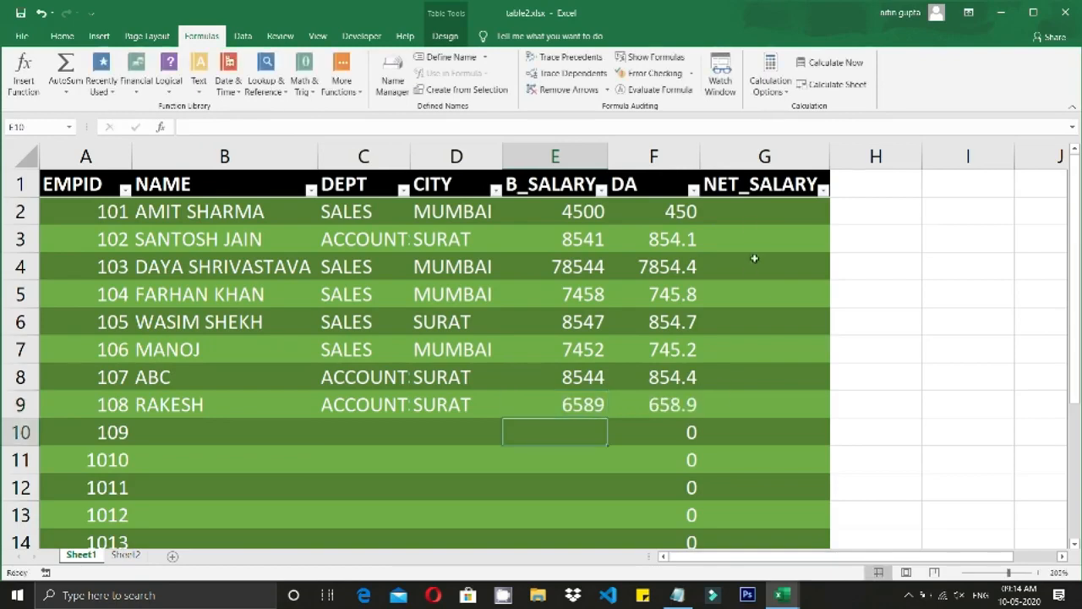
pyautogui.click(752, 219)
pyautogui.write('=')
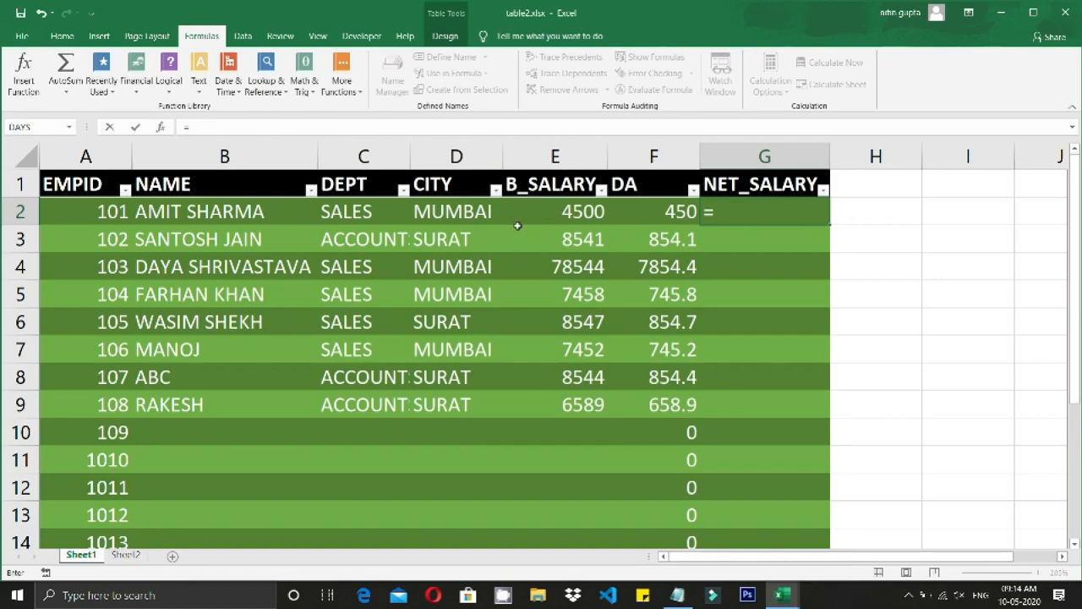
pyautogui.click(551, 214)
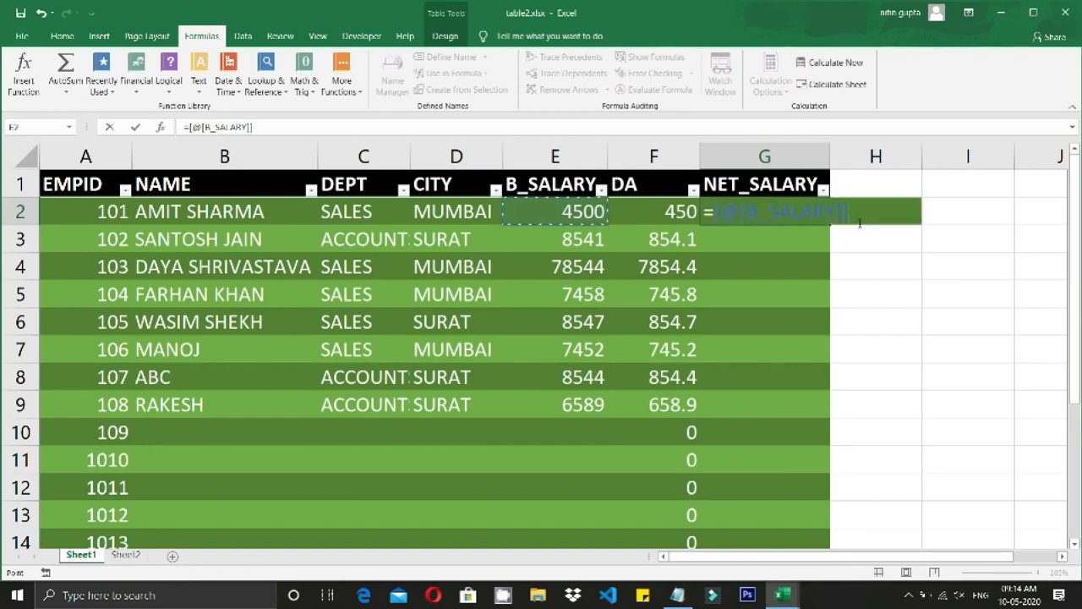
pyautogui.write('+')
pyautogui.click(668, 210)
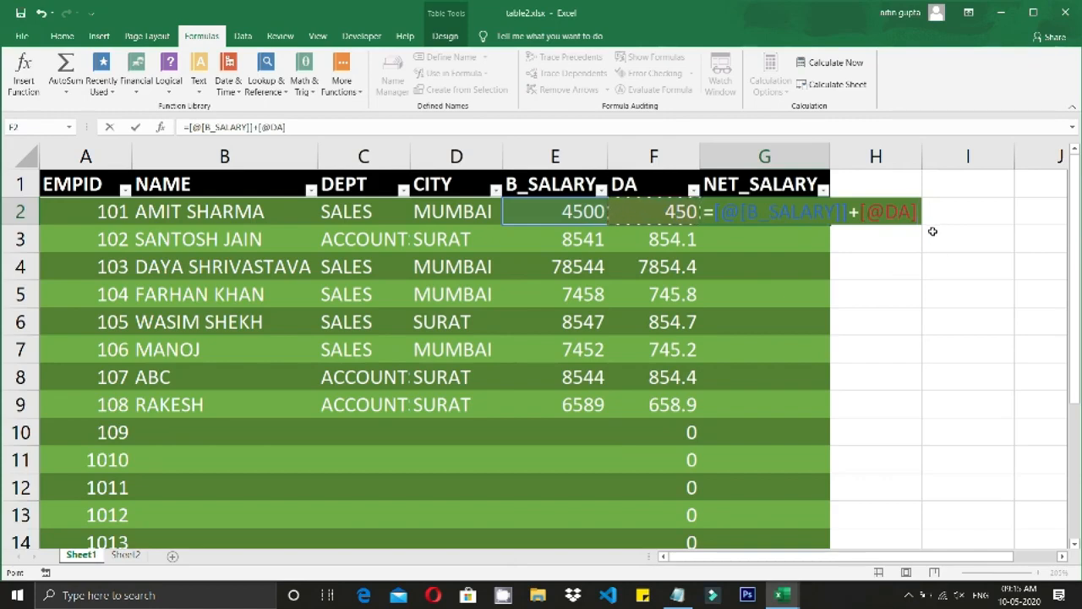
pyautogui.press('Return')
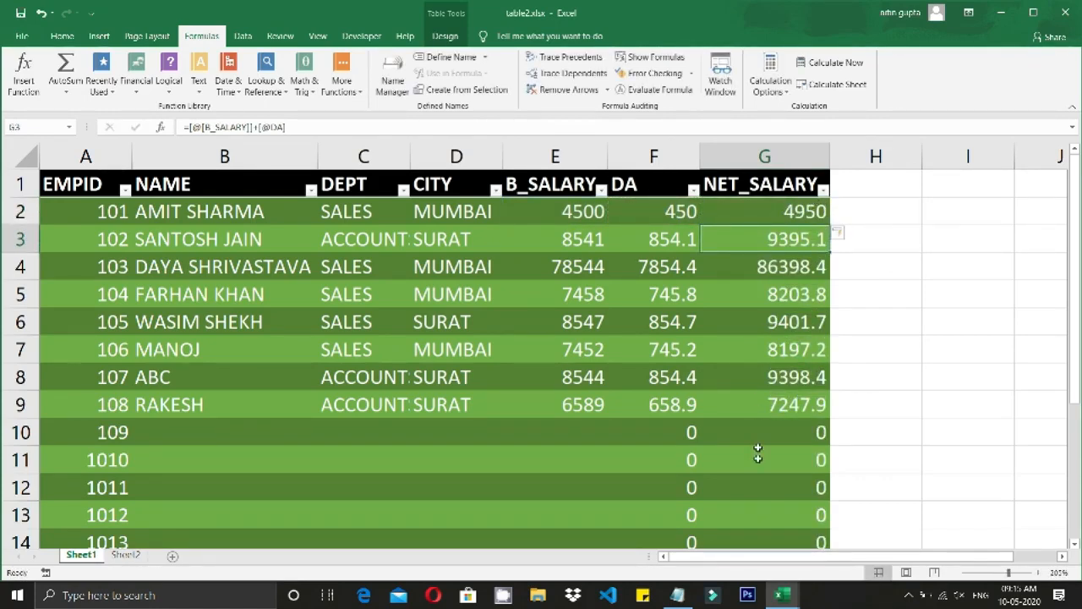
# Extend the Sheet1 table with a new row 16 from its last cell, G15.
pyautogui.moveTo(1076, 272); pyautogui.dragTo(905, 353)
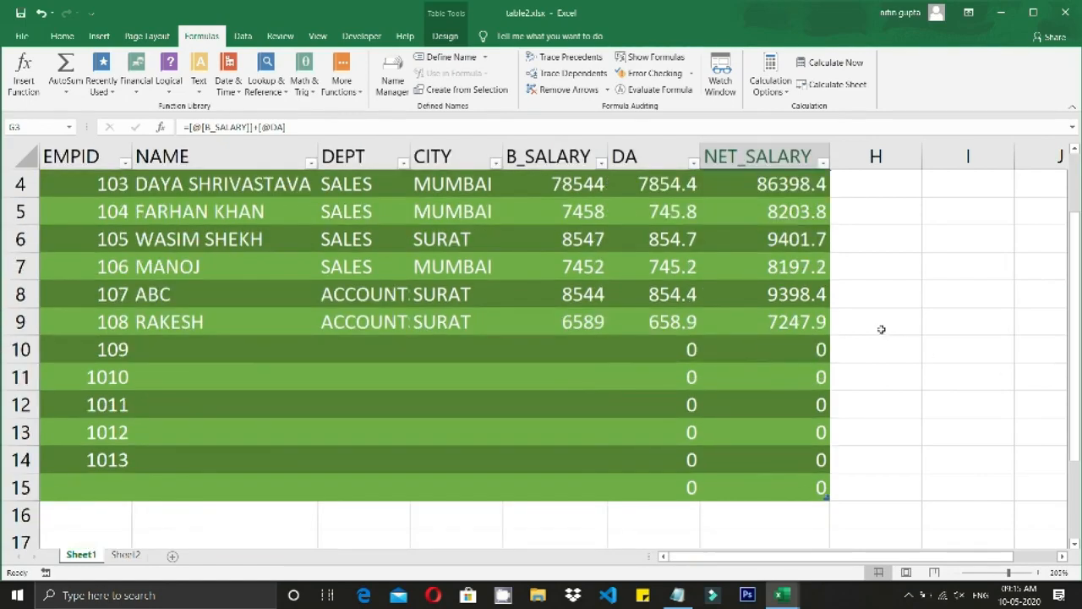
pyautogui.keyDown('ctrl'); pyautogui.scroll(-4, 881, 329); pyautogui.keyUp('ctrl')
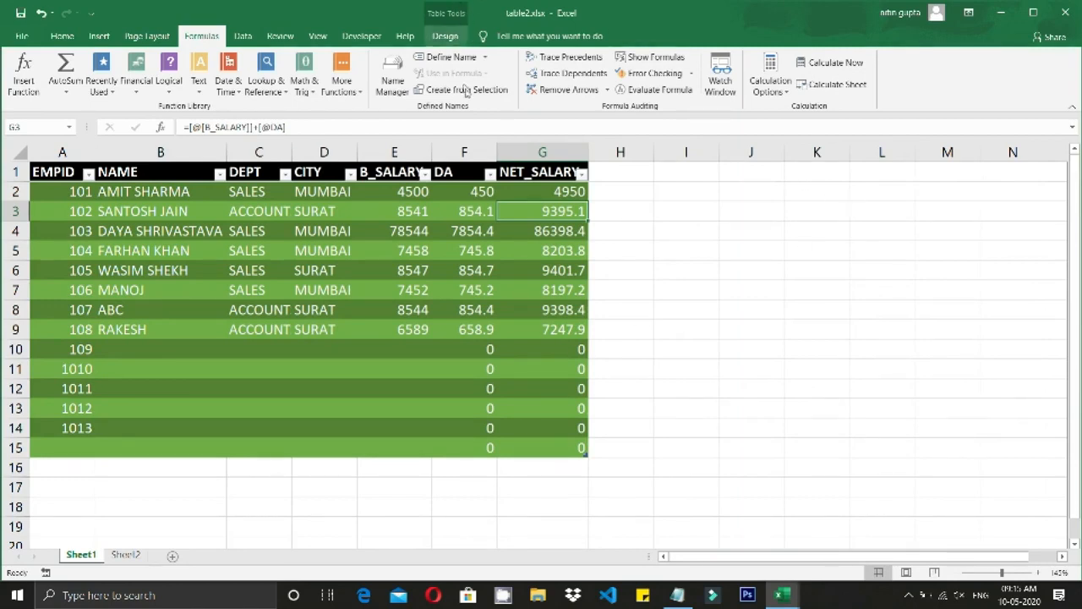
pyautogui.click(530, 446)
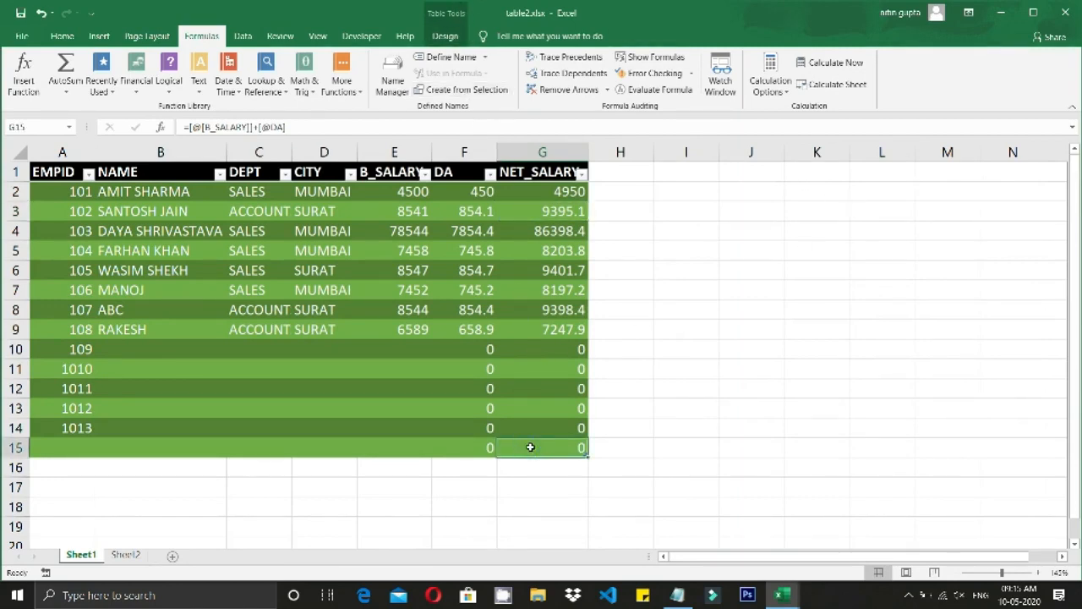
pyautogui.press('Tab')
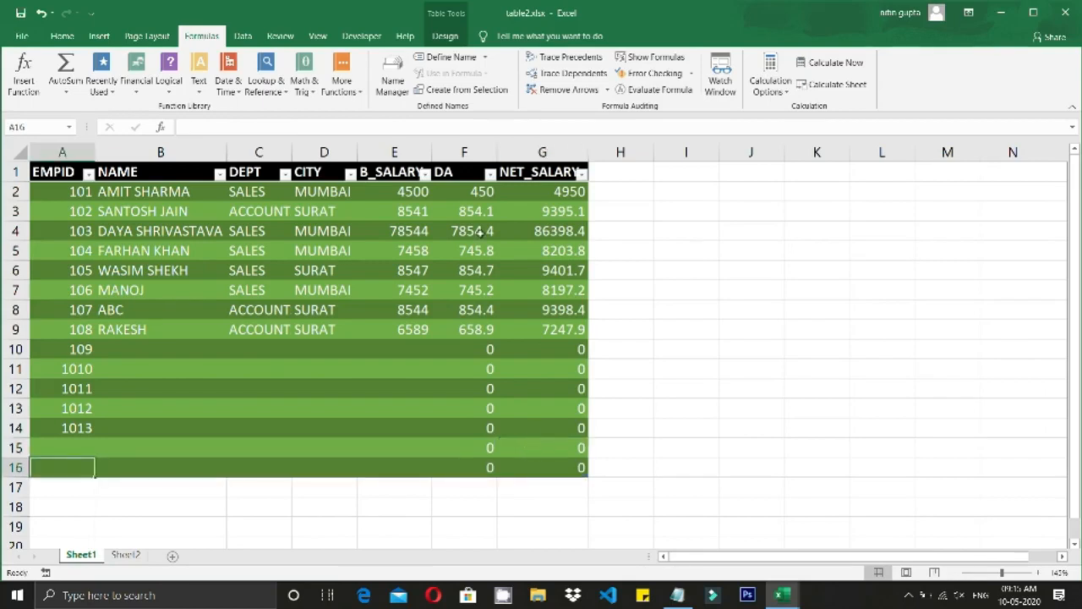
# Examine the DA and NET_SALARY formulas in table row 16 and in G2, and compare with the NET_SALARY range on Sheet2.
pyautogui.doubleClick(487, 467)
pyautogui.press('Escape')
pyautogui.doubleClick(560, 467)
pyautogui.press('Escape')
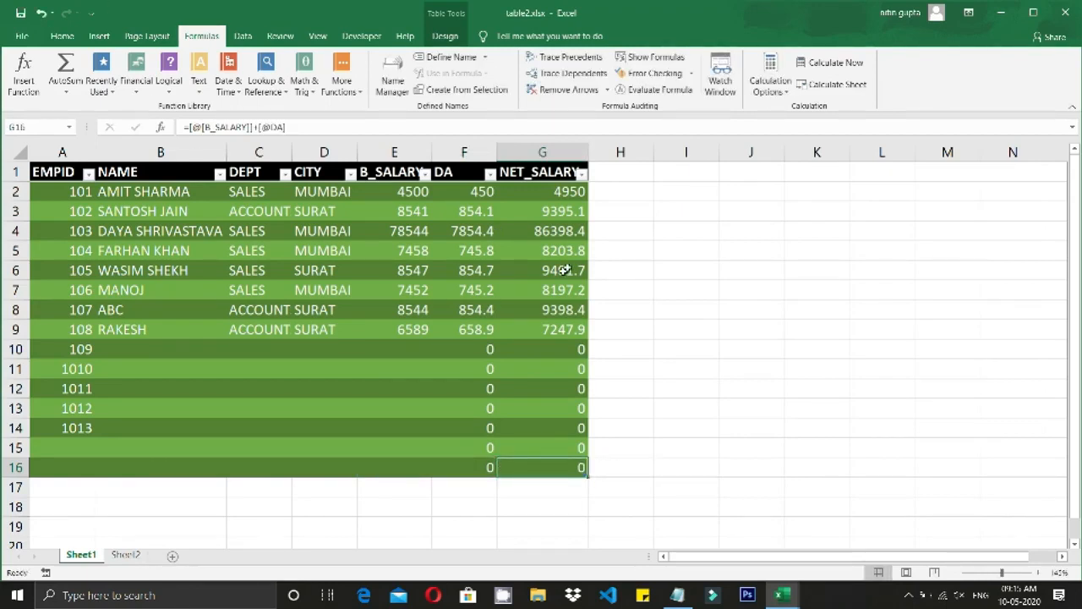
pyautogui.click(539, 192)
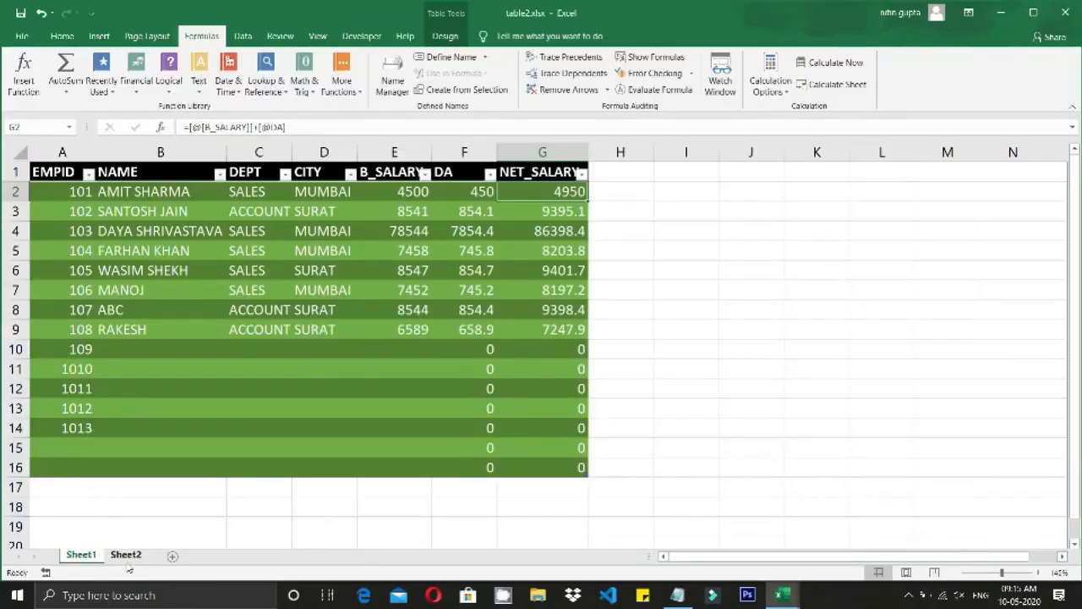
pyautogui.click(126, 556)
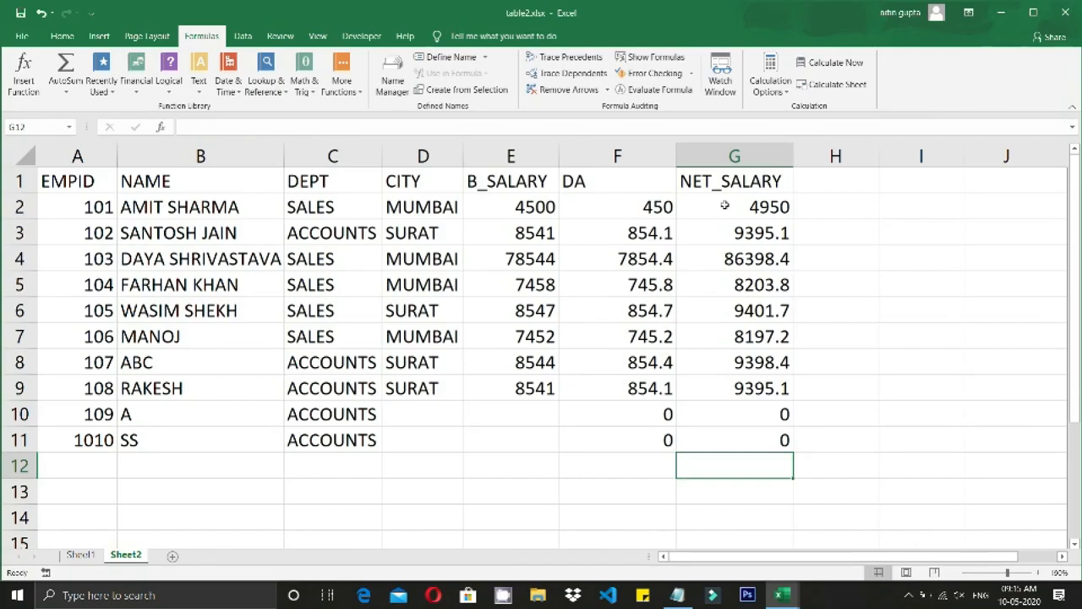
pyautogui.moveTo(724, 205); pyautogui.dragTo(753, 464)
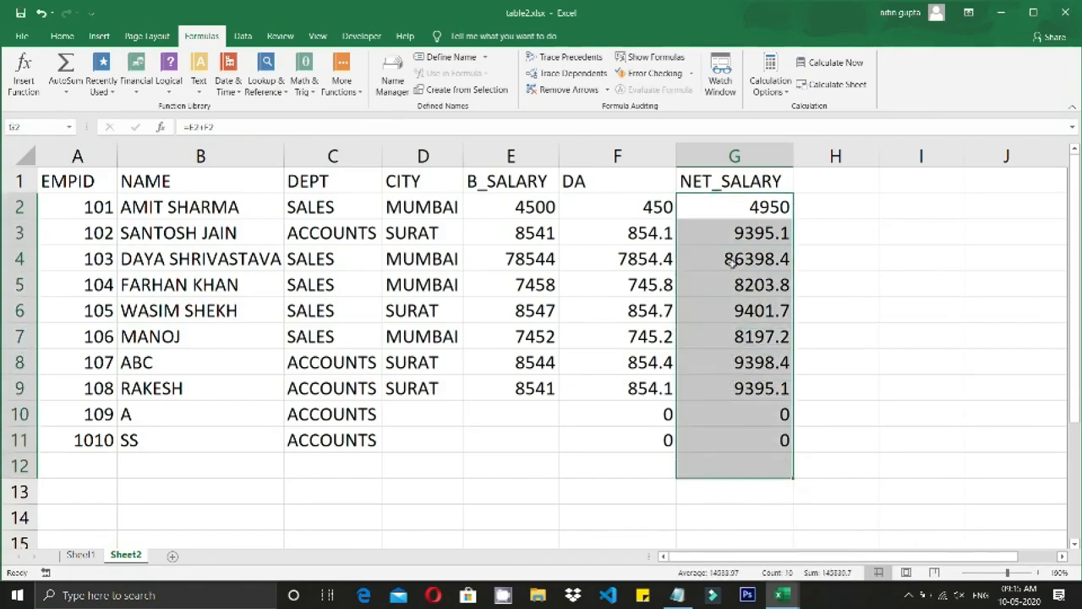
pyautogui.click(742, 472)
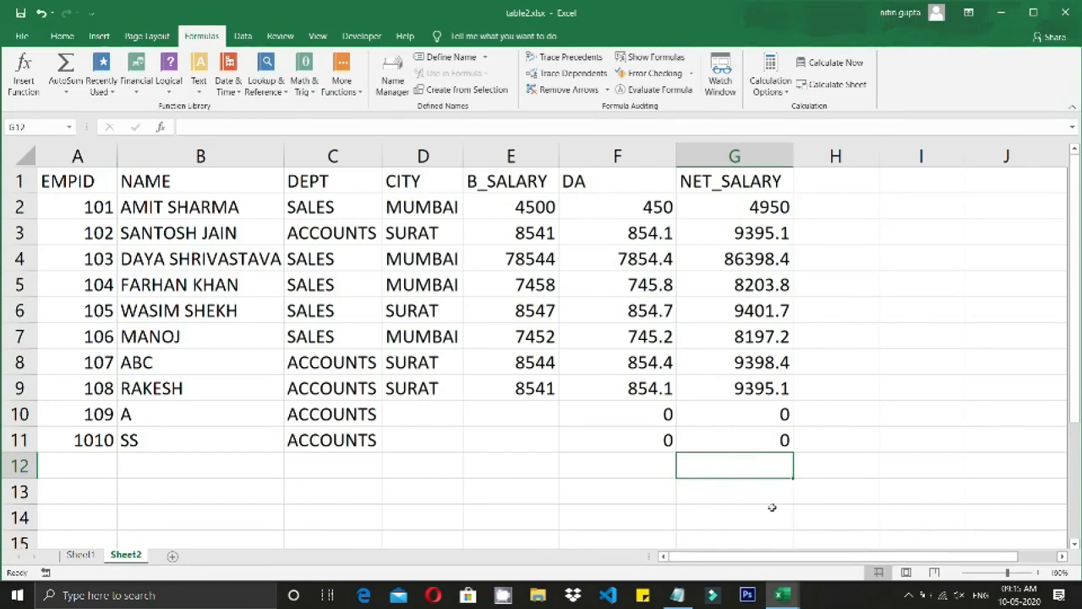
pyautogui.write('=SUM')
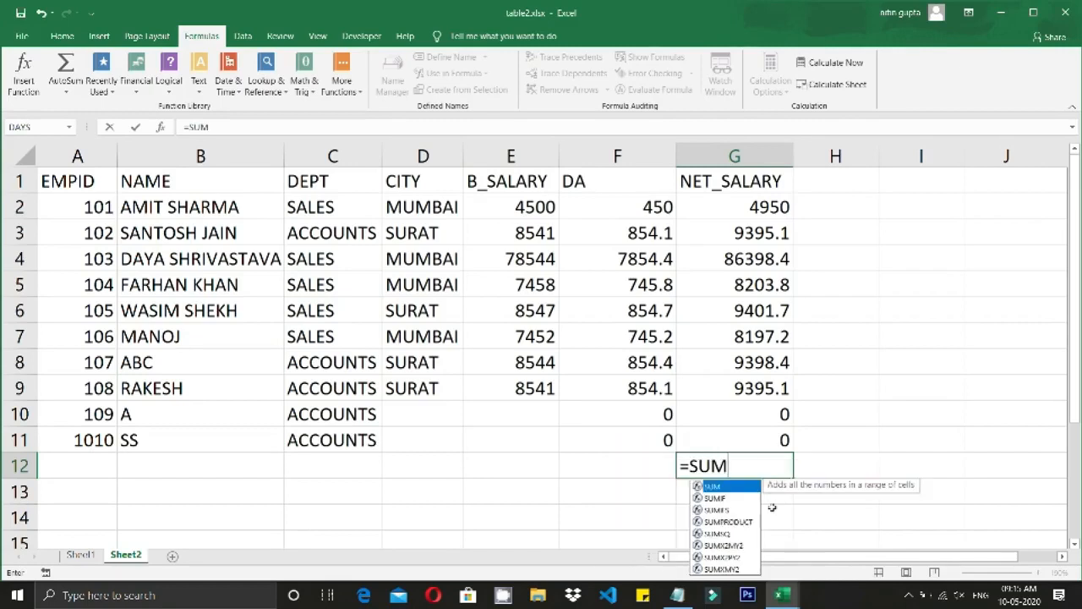
pyautogui.press('Escape')
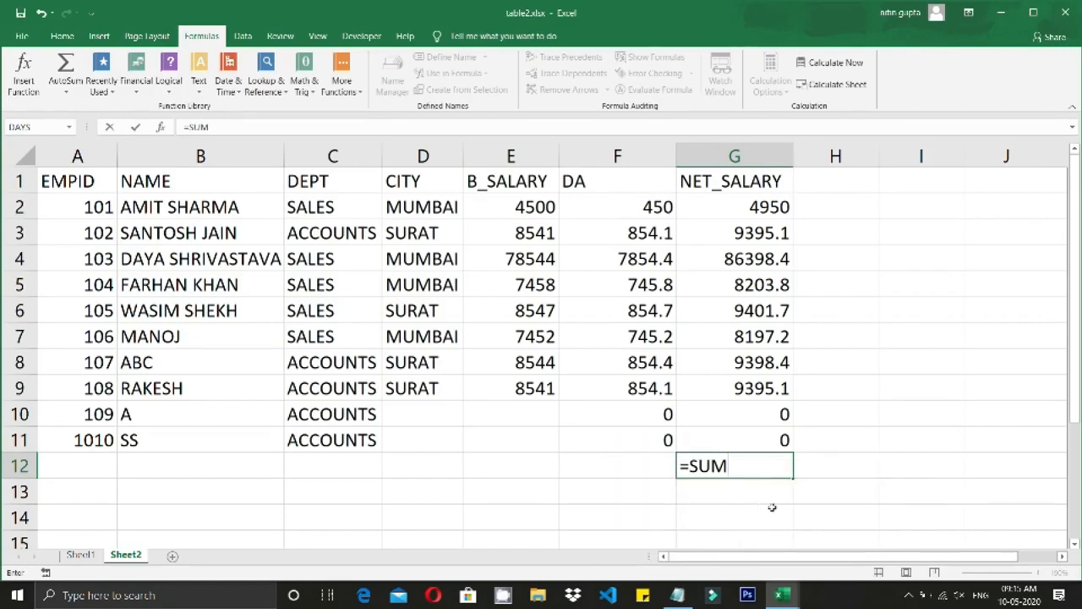
pyautogui.press('Escape')
# Total the Sheet2 NET_SALARY values G2:G11 in G12 with AutoSum and select the total cell.
pyautogui.moveTo(765, 208); pyautogui.dragTo(750, 471)
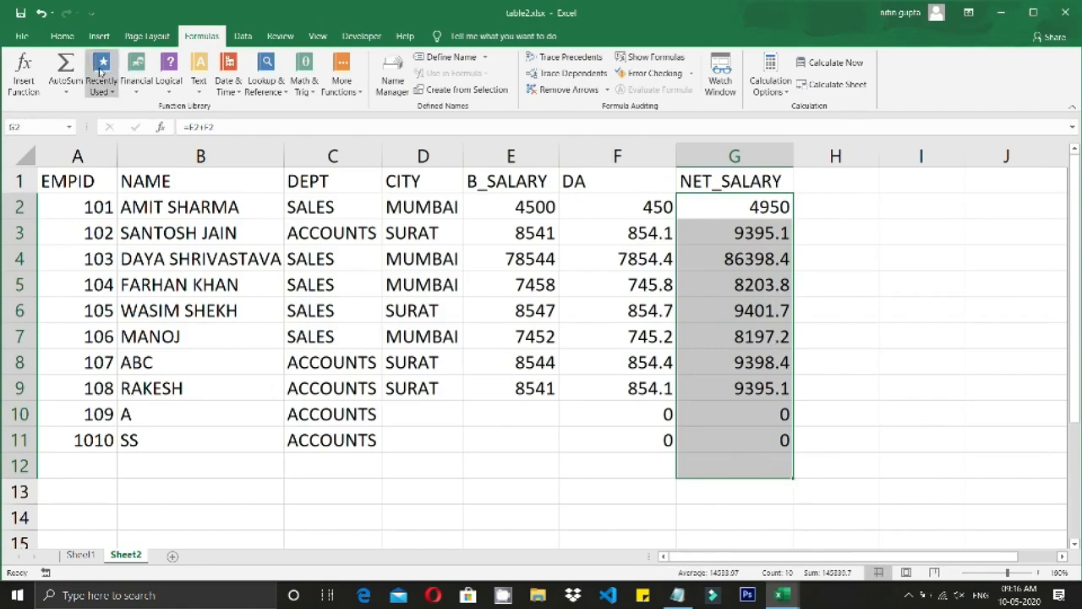
pyautogui.click(64, 37)
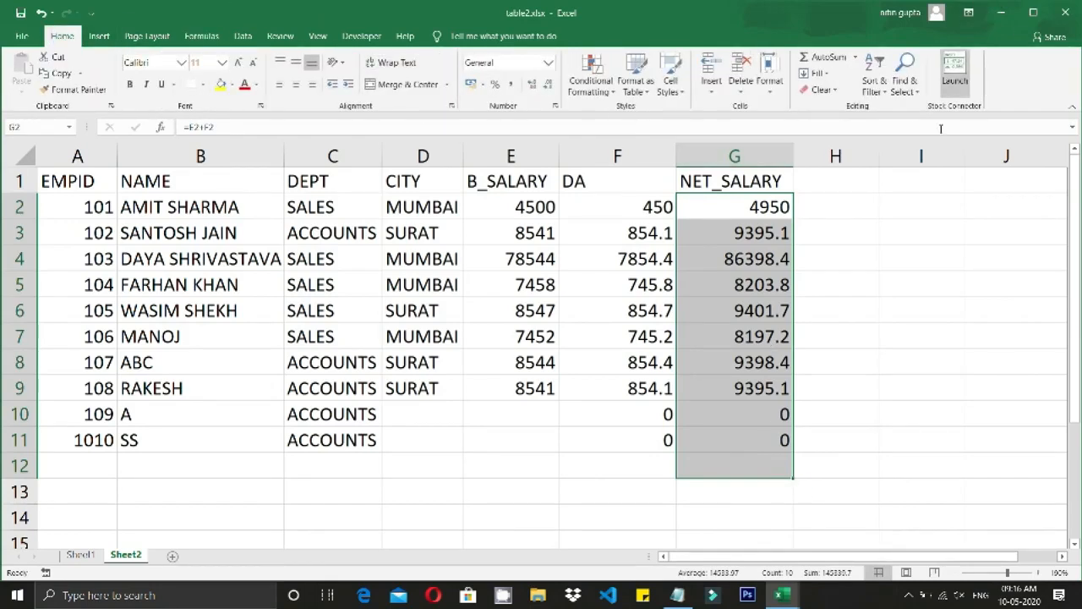
pyautogui.click(848, 59)
pyautogui.click(720, 468)
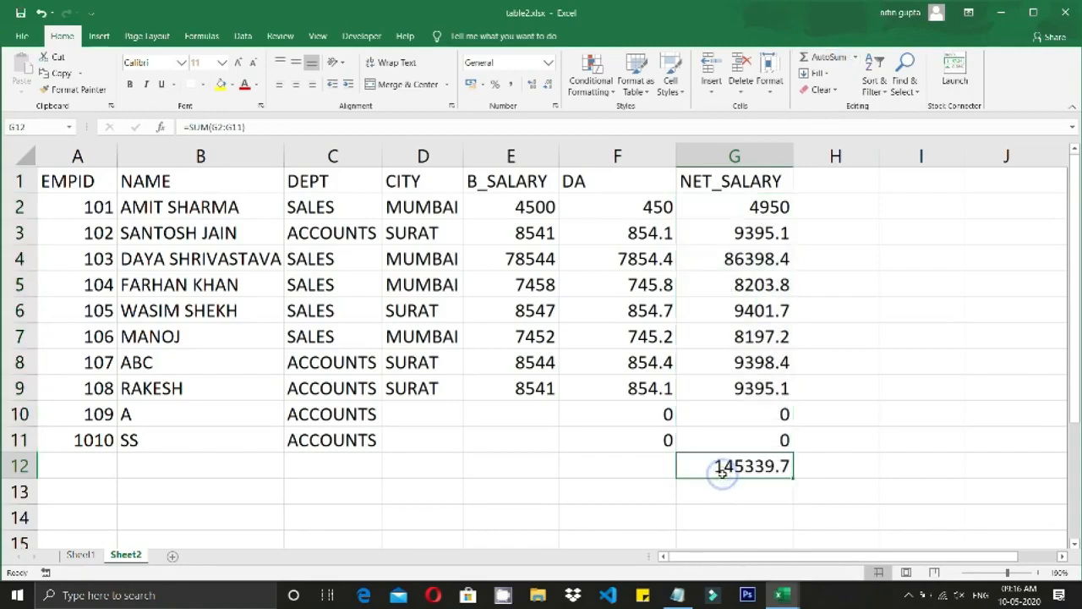
# Insert a blank row 12 on Sheet2 above the NET_SALARY total.
pyautogui.click(766, 442)
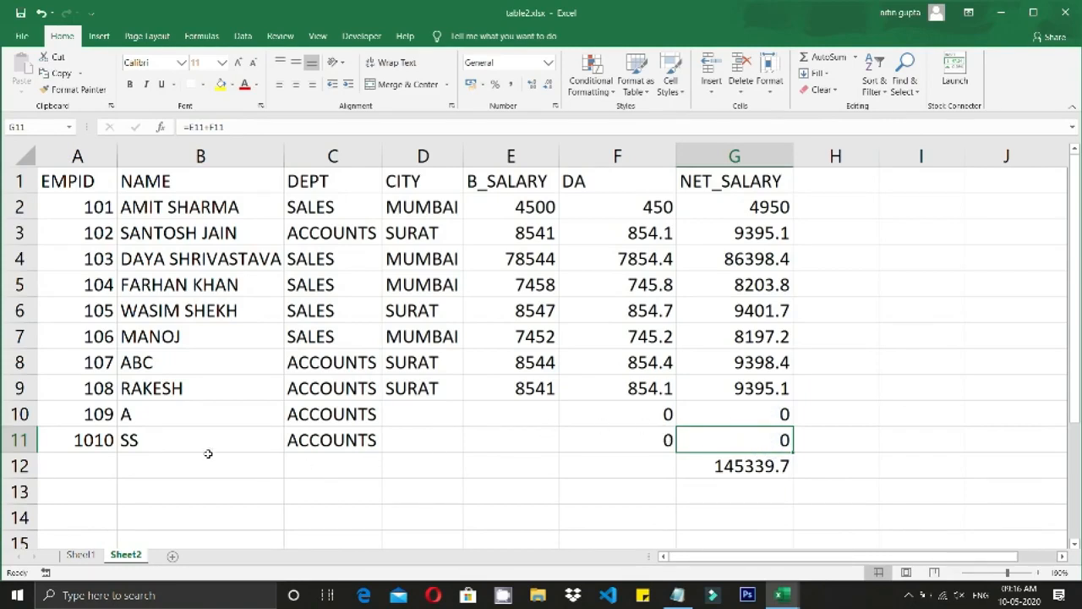
pyautogui.click(21, 439)
pyautogui.rightClick(21, 466)
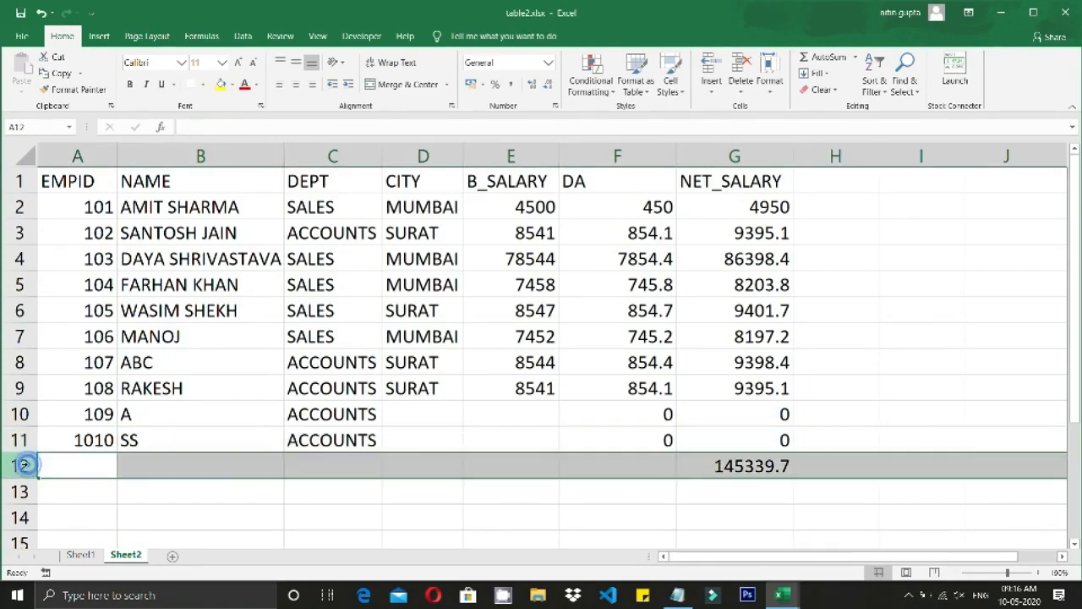
pyautogui.click(61, 352)
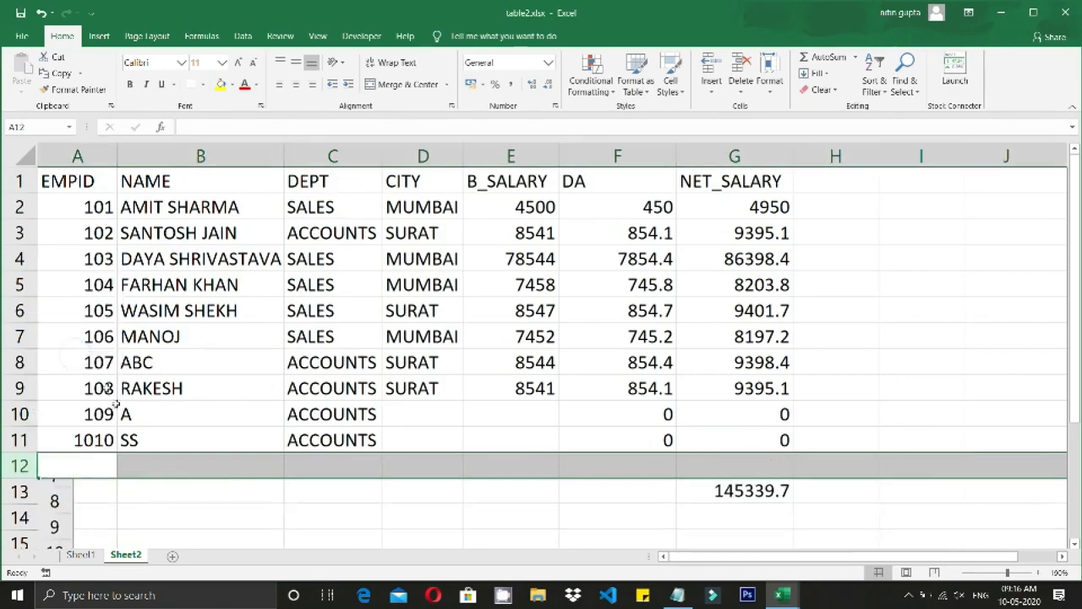
pyautogui.click(734, 491)
pyautogui.click(745, 458)
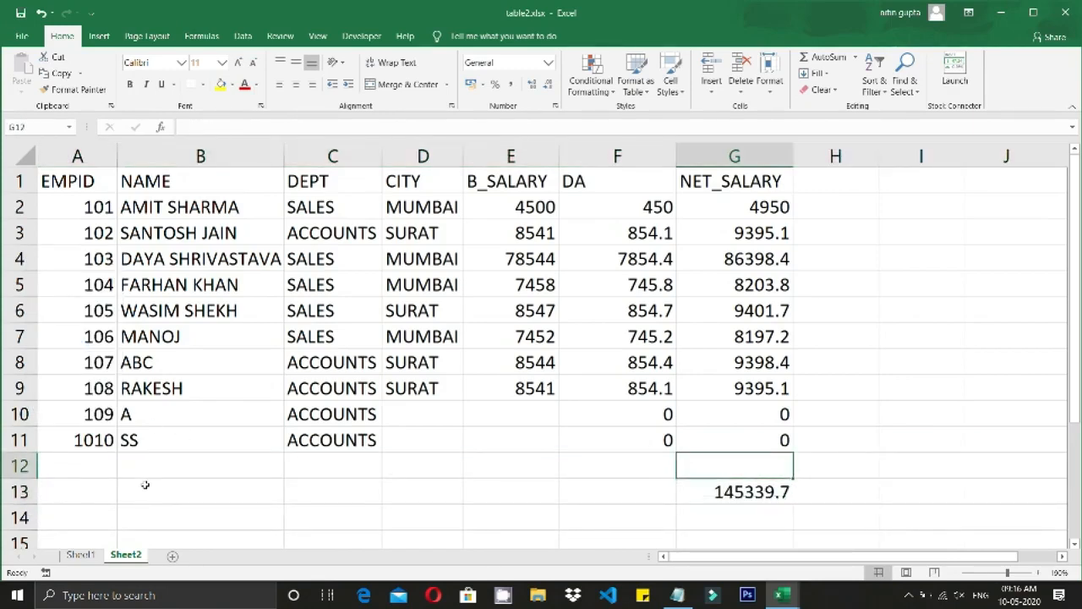
# Fill Sheet2 row 12 with EMPID 1011, NAME A and DEPT SALES.
pyautogui.click(106, 467)
pyautogui.write('1010')
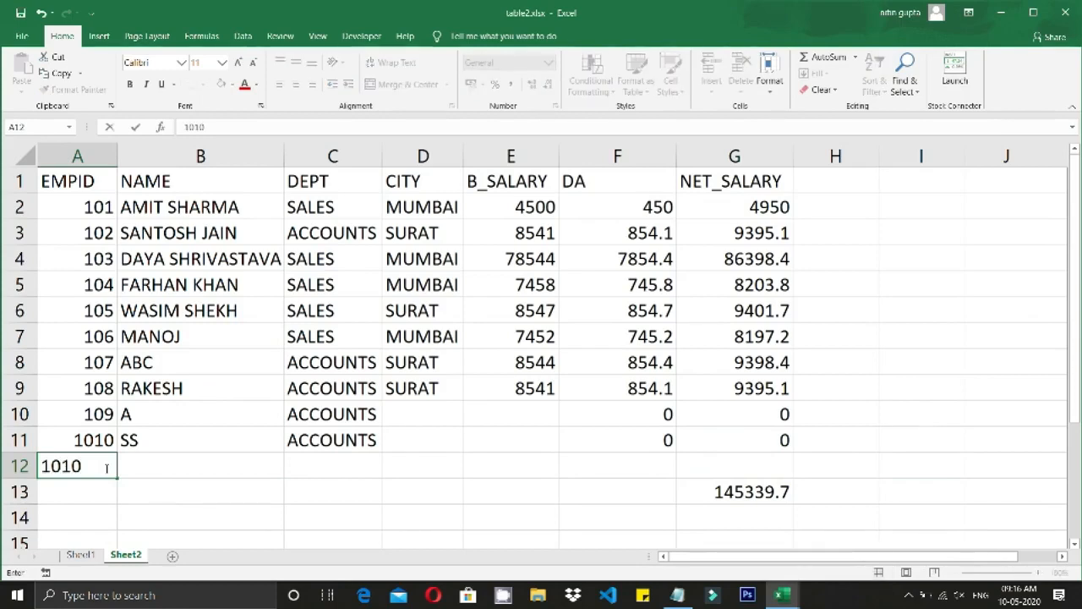
pyautogui.press('BackSpace')
pyautogui.write('1')
pyautogui.press('Tab')
pyautogui.write('A')
pyautogui.press('Tab')
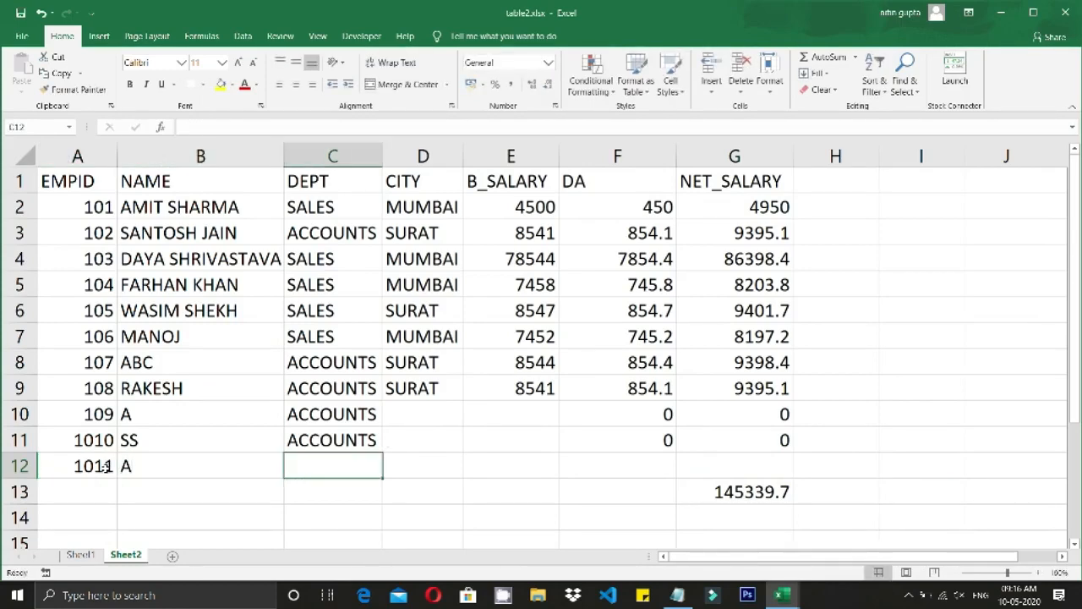
pyautogui.write('S')
pyautogui.press('Tab')
pyautogui.press('Tab')
pyautogui.press('Tab')
pyautogui.press('Tab')
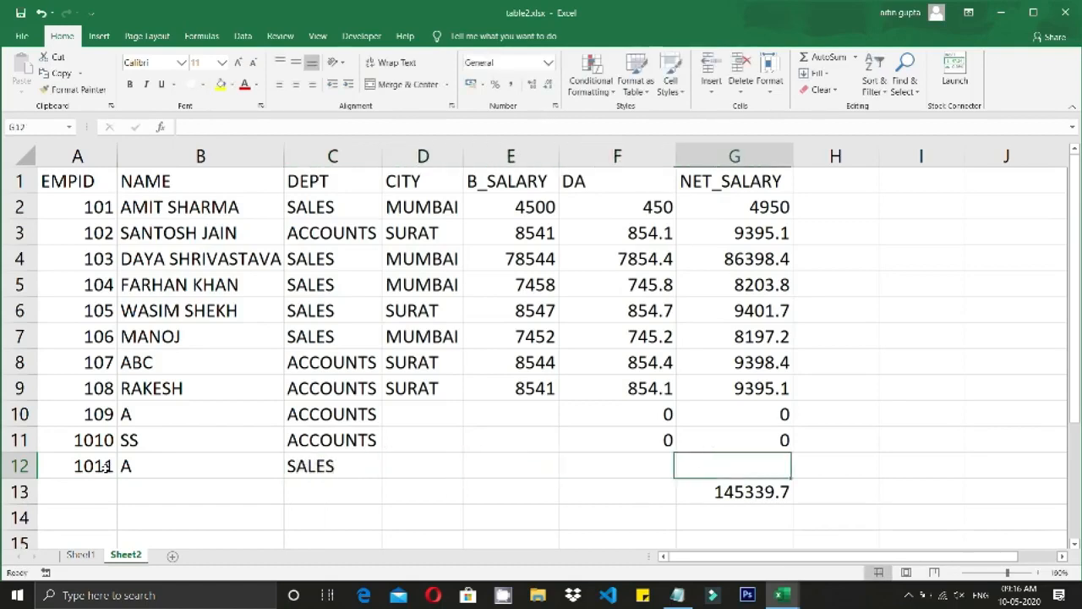
# Enter 7412 as the B_SALARY in row 12.
pyautogui.press('Left')
pyautogui.press('Left')
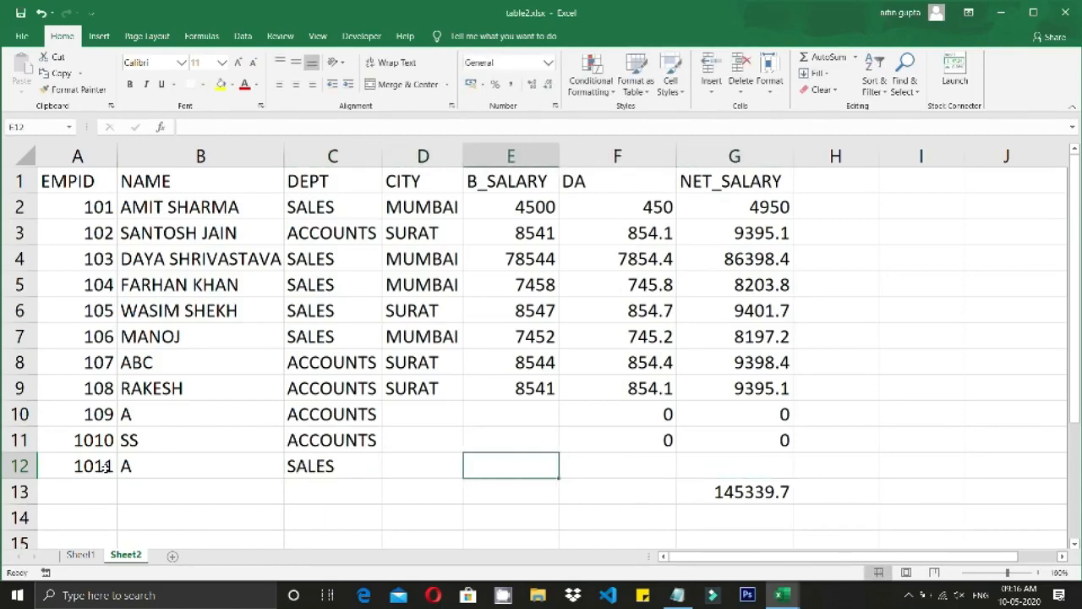
pyautogui.write('7412')
pyautogui.press('Tab')
# Try a DA value of 854 in F12 and clear the cell again.
pyautogui.write('854')
pyautogui.press('Return')
pyautogui.press('Right')
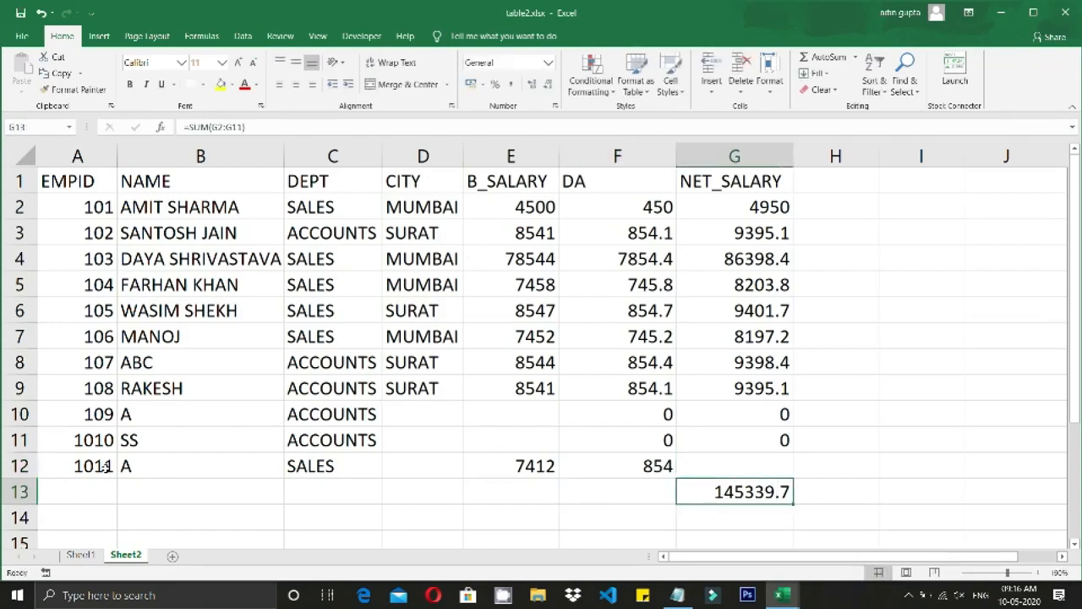
pyautogui.press('Up')
pyautogui.press('Left')
pyautogui.press('Delete')
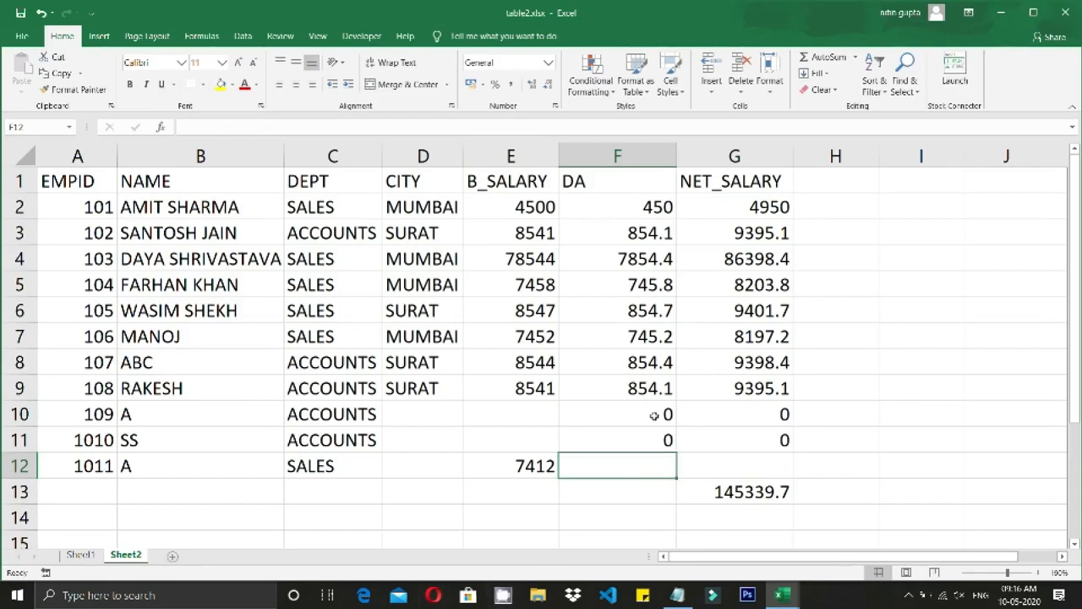
# Examine which cells the NET_SALARY total formula in G13 covers compared with the new row 12.
pyautogui.click(742, 469)
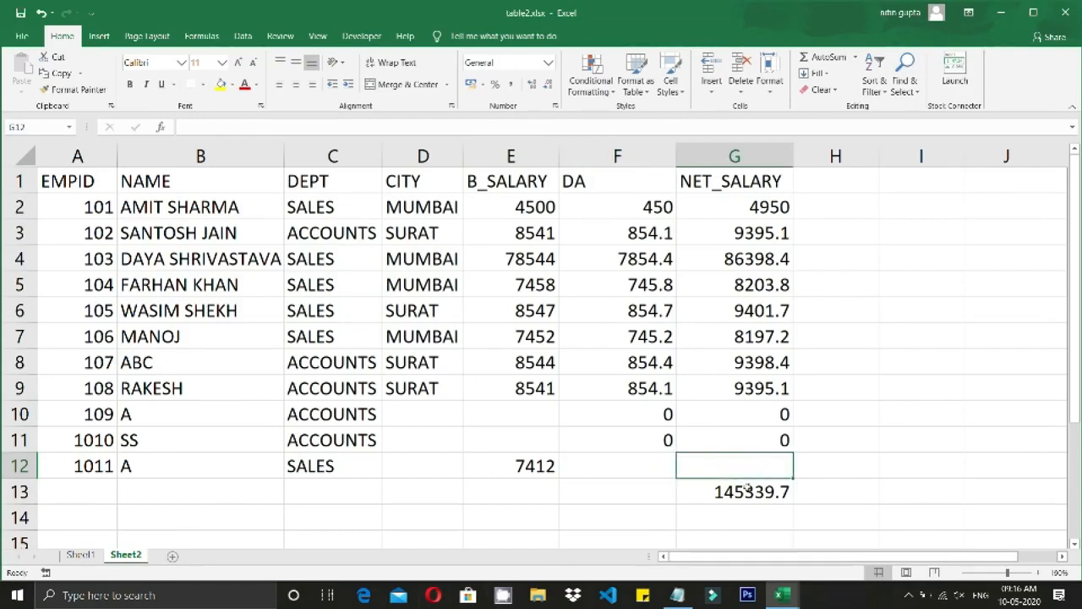
pyautogui.doubleClick(748, 491)
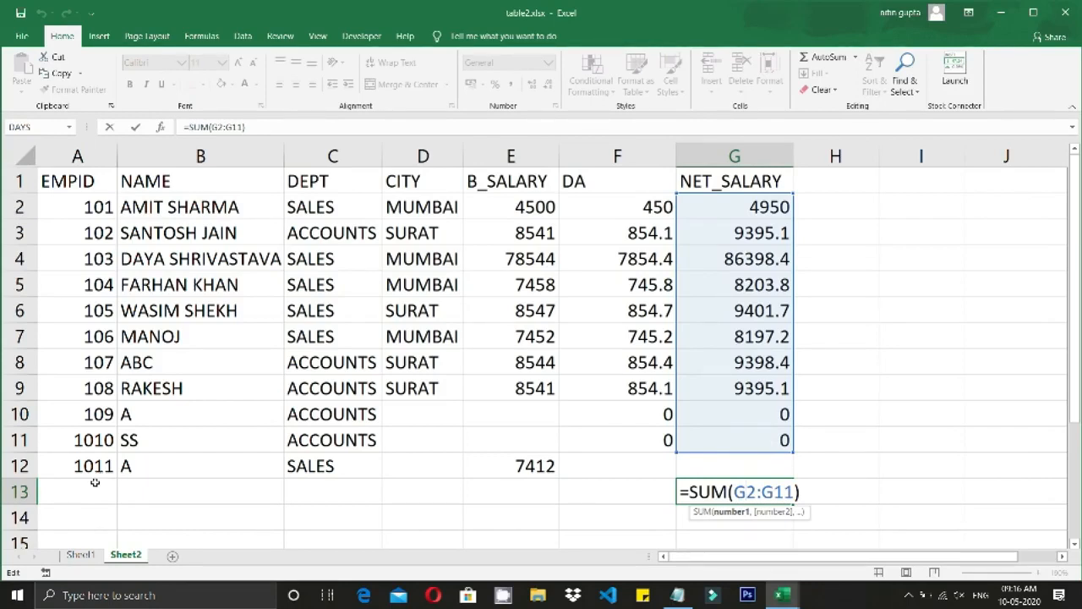
# Add a total row to the Sheet1 table.
pyautogui.click(81, 555)
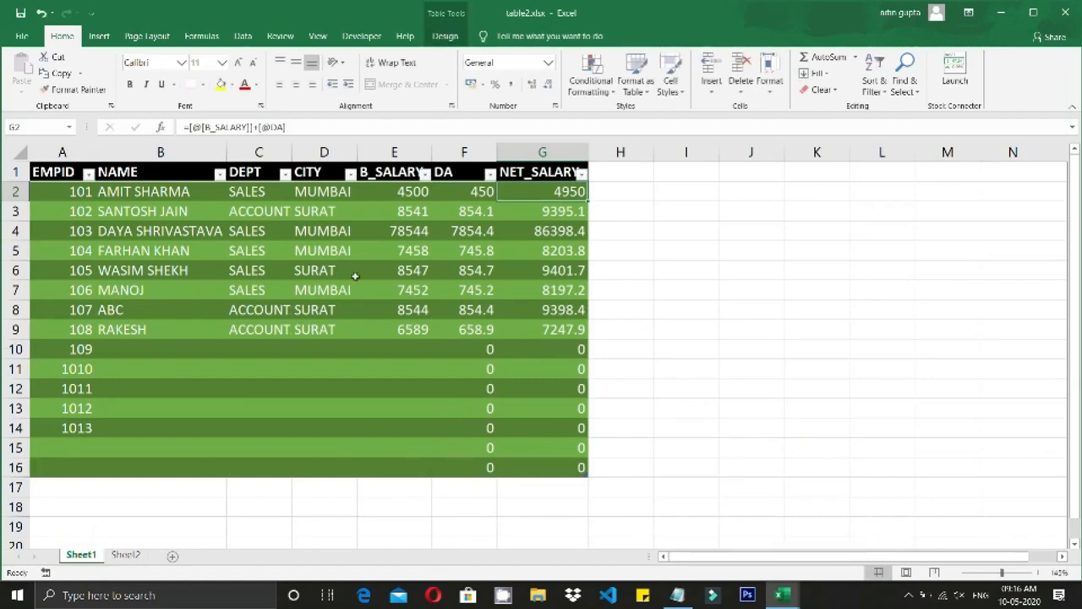
pyautogui.click(569, 370)
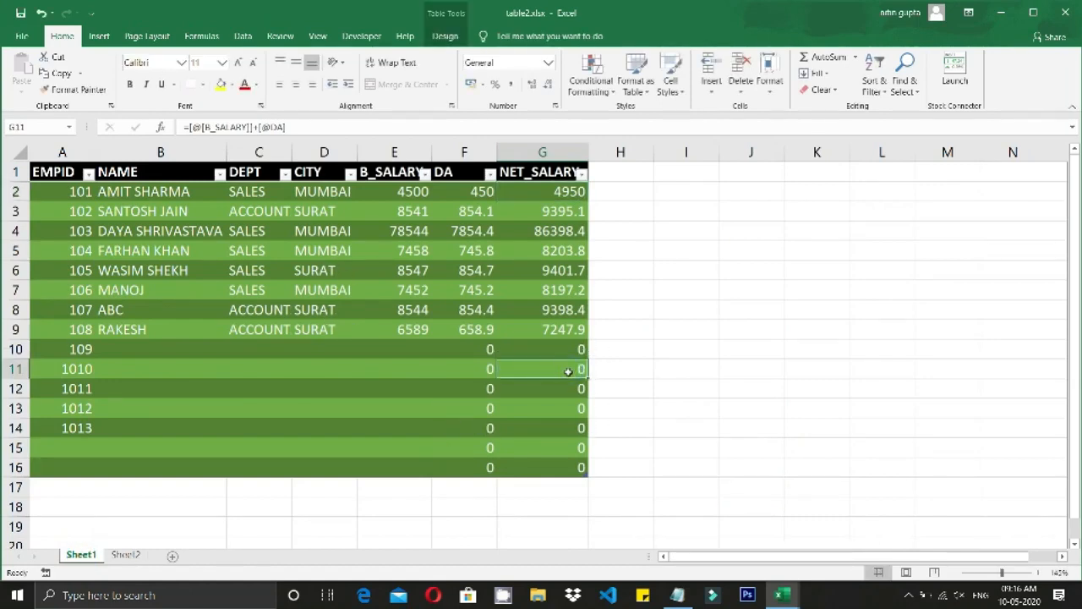
pyautogui.click(445, 37)
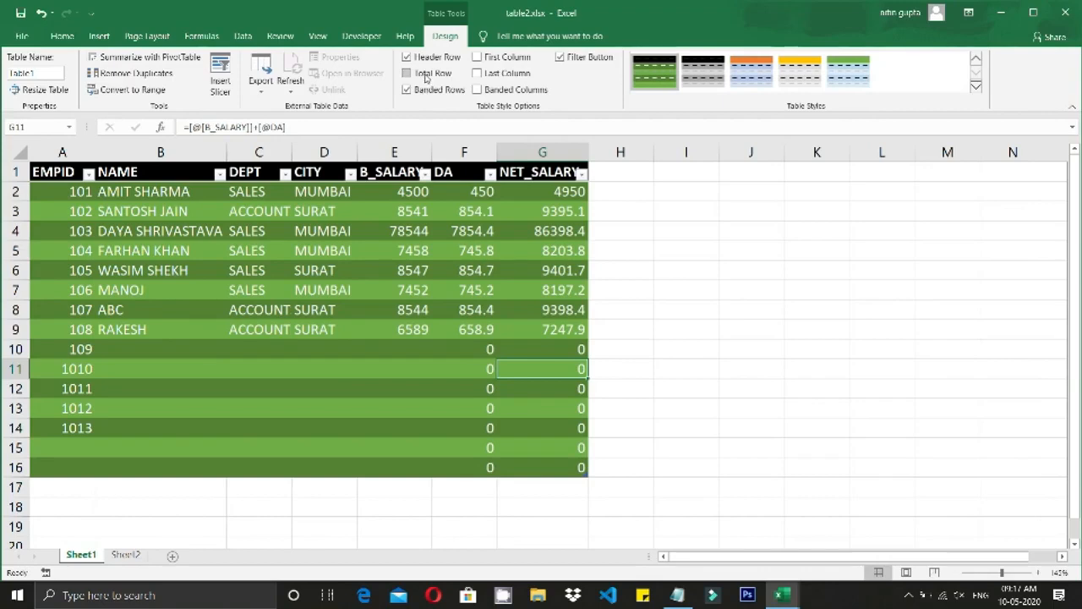
pyautogui.click(427, 77)
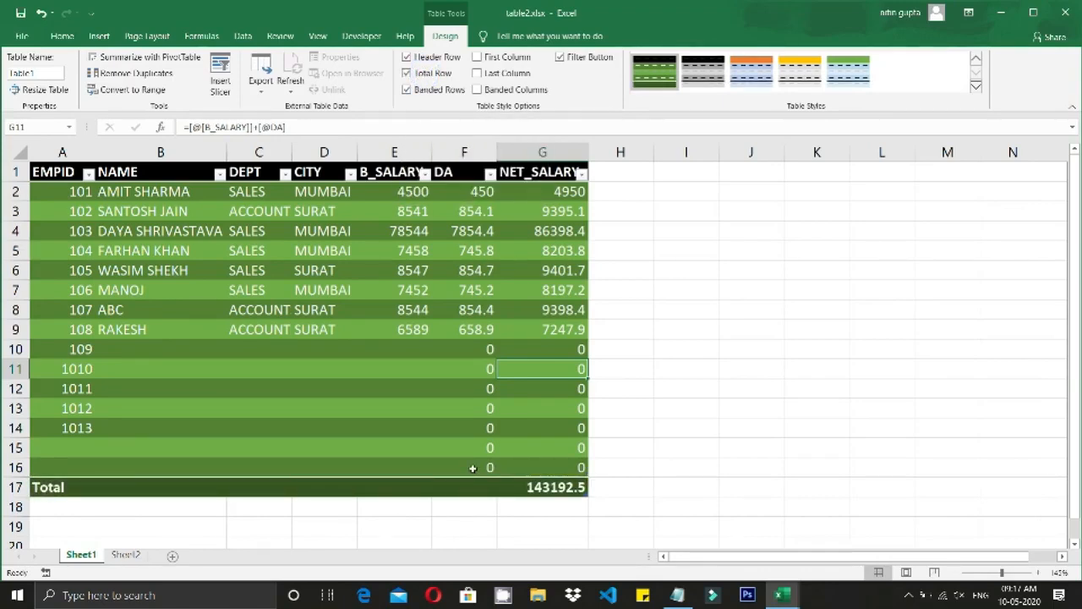
# Examine the NET_SALARY total formula in G17, its available summary functions, and the other cells of the total row.
pyautogui.click(544, 488)
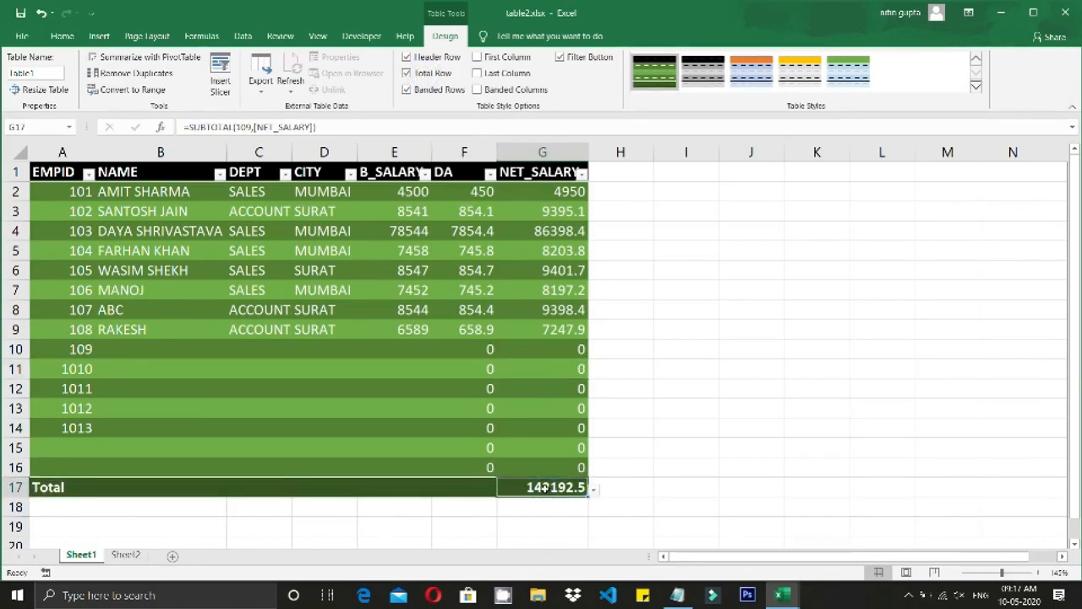
pyautogui.click(597, 496)
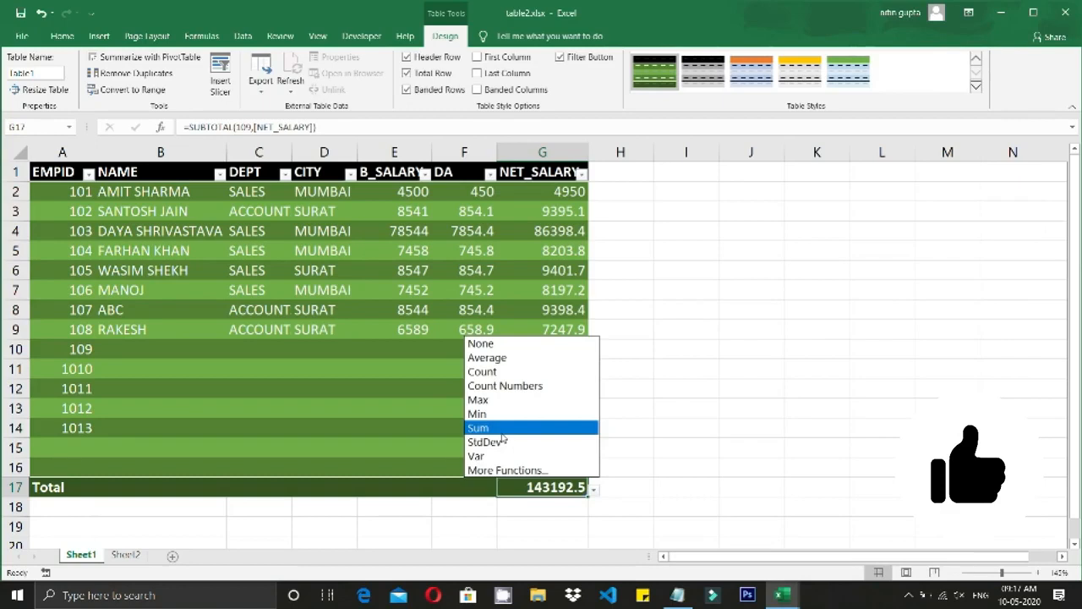
pyautogui.click(567, 512)
pyautogui.click(462, 489)
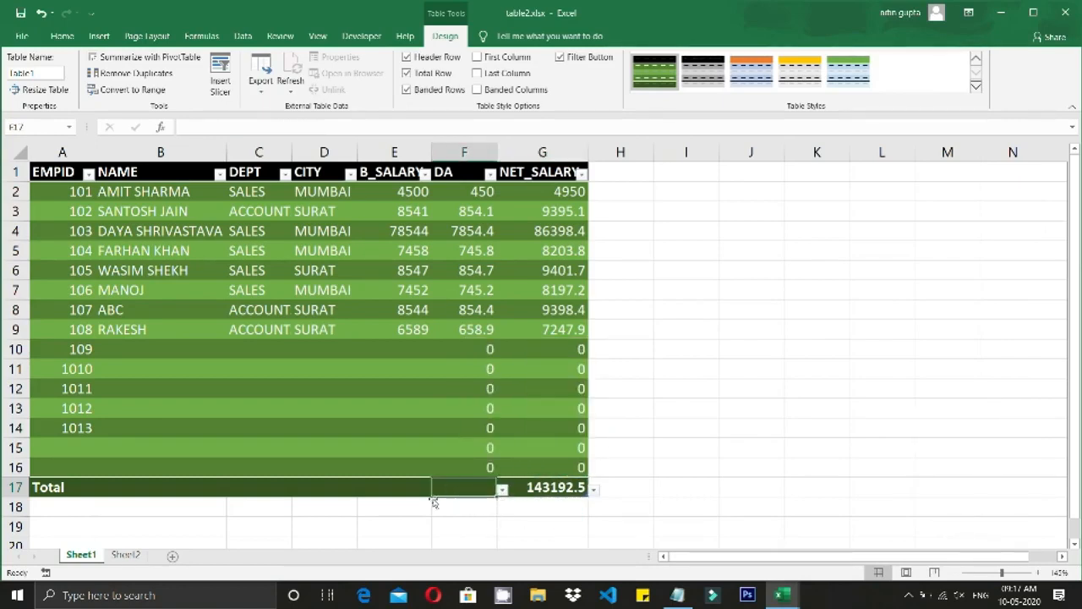
pyautogui.click(401, 492)
pyautogui.click(298, 494)
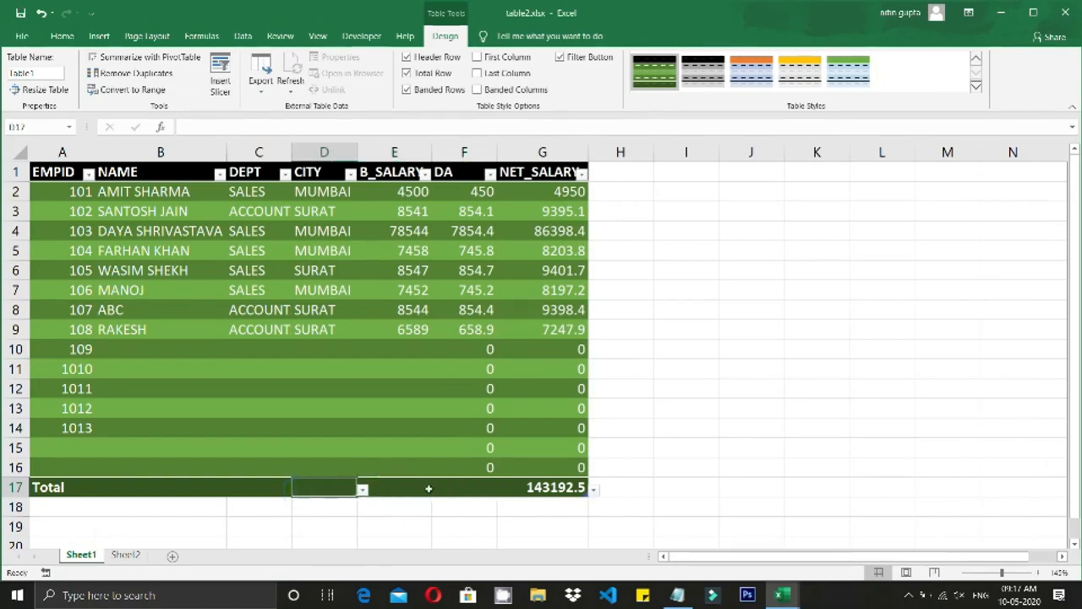
# Set the DA and B_SALARY cells of the total row to Sum.
pyautogui.click(440, 488)
pyautogui.click(502, 489)
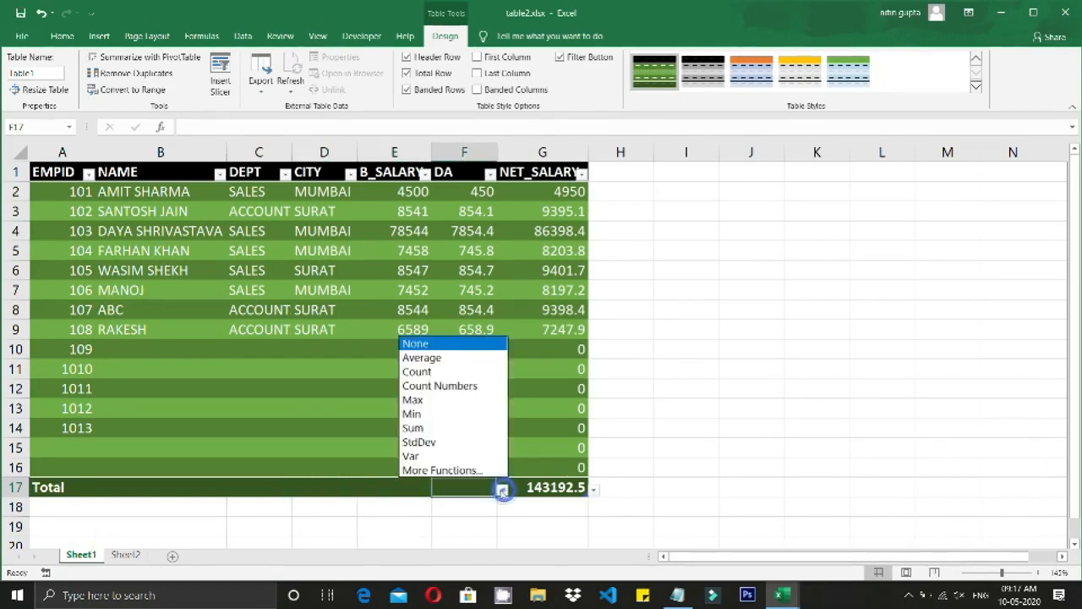
pyautogui.click(438, 428)
pyautogui.click(395, 492)
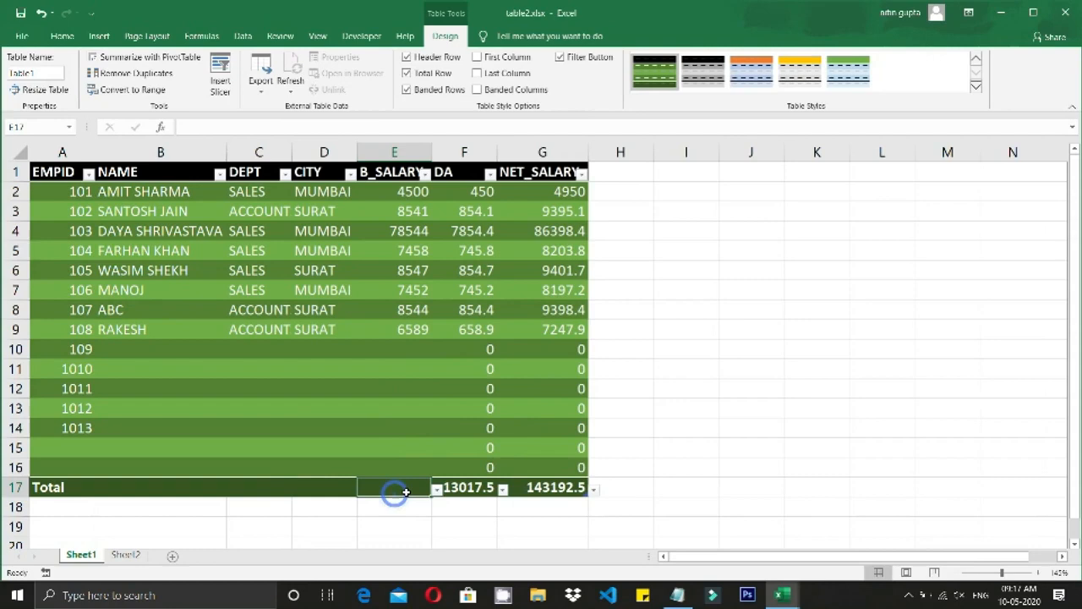
pyautogui.click(436, 489)
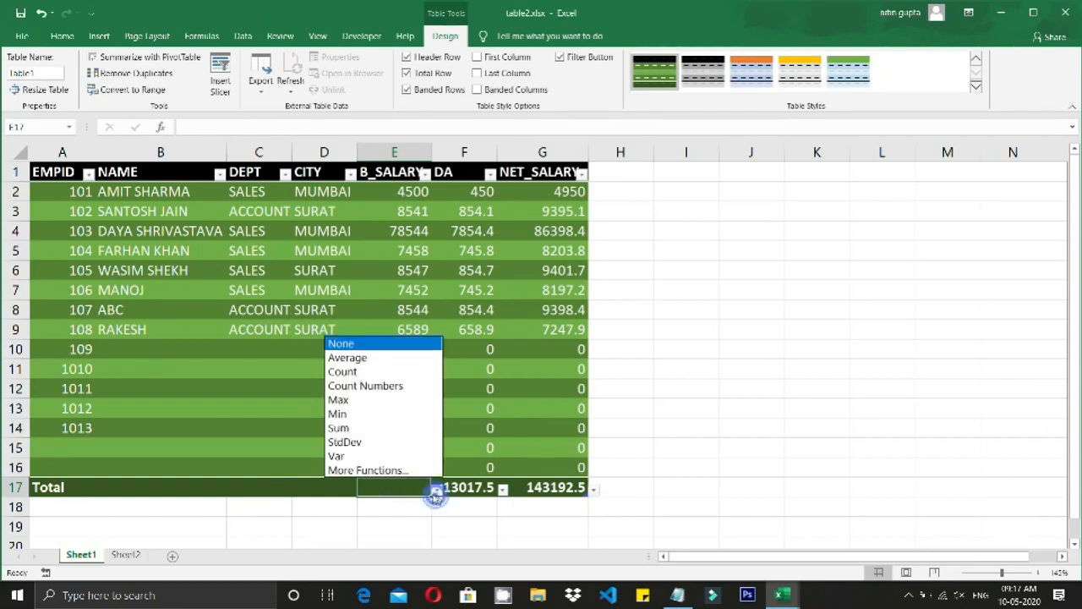
pyautogui.click(378, 428)
pyautogui.click(406, 542)
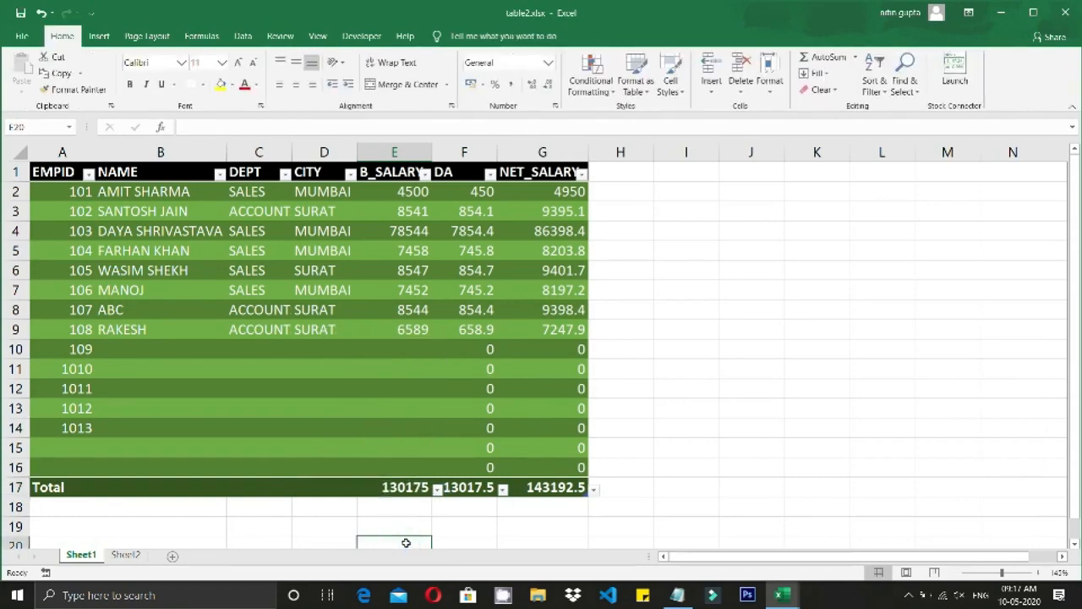
# Extend the table with a new row 17 above the totals and enter 8954 as its B_SALARY.
pyautogui.click(527, 469)
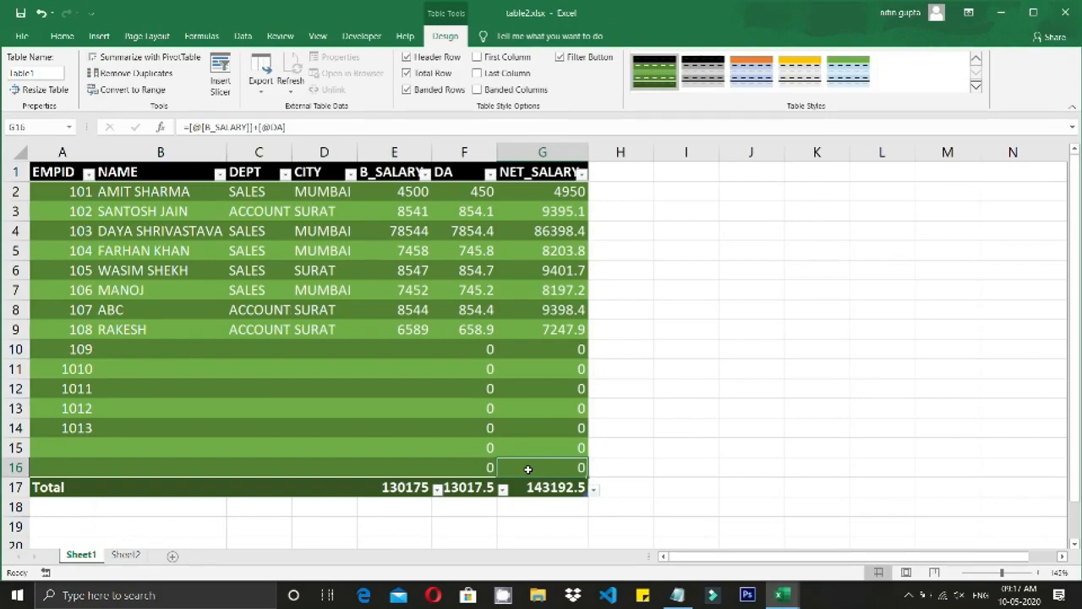
pyautogui.press('Tab')
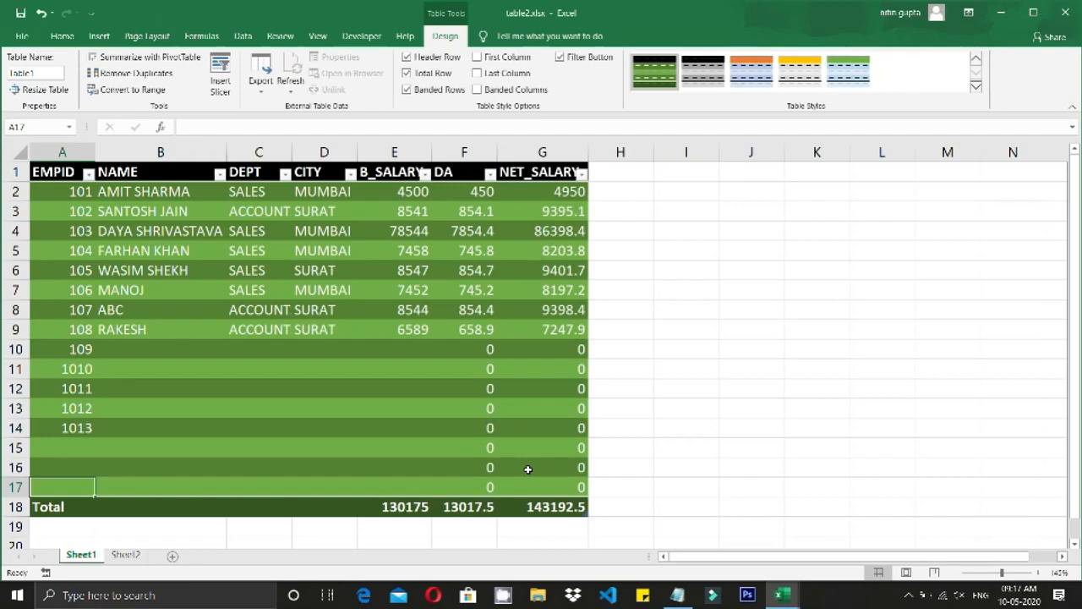
pyautogui.click(387, 481)
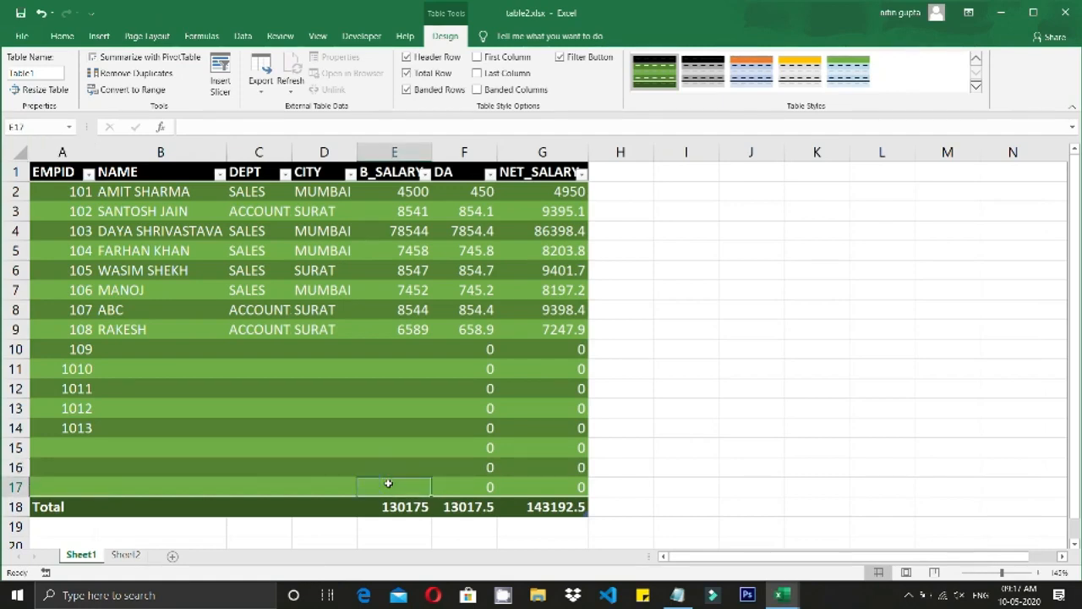
pyautogui.write('8954')
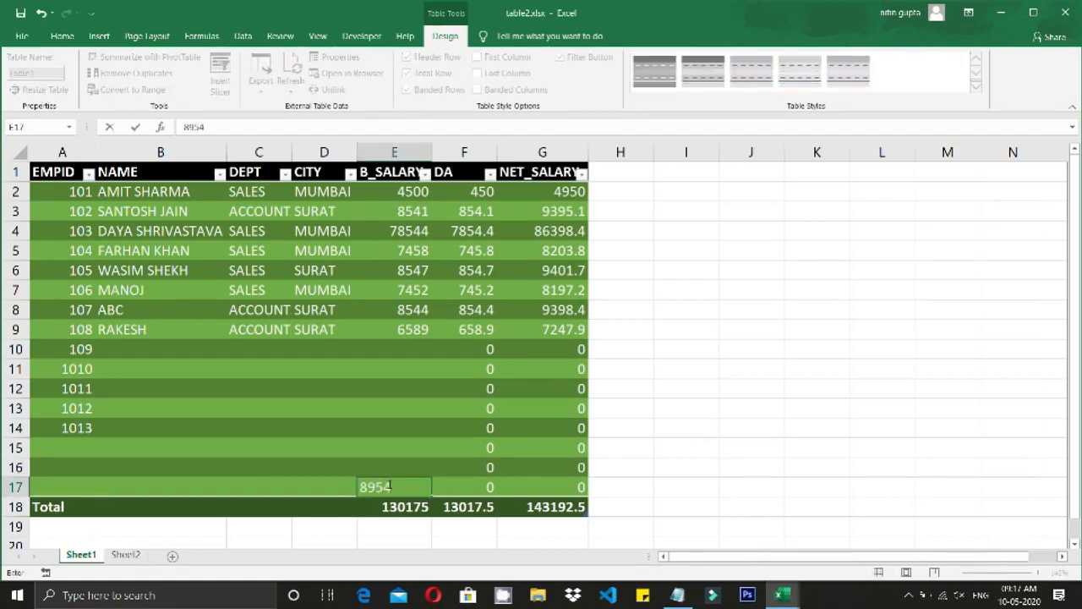
pyautogui.press('Return')
# Examine the calculated DA and NET_SALARY in row 17 and the B_SALARY, DA and NET_SALARY totals in row 18.
pyautogui.press('Right')
pyautogui.press('Up')
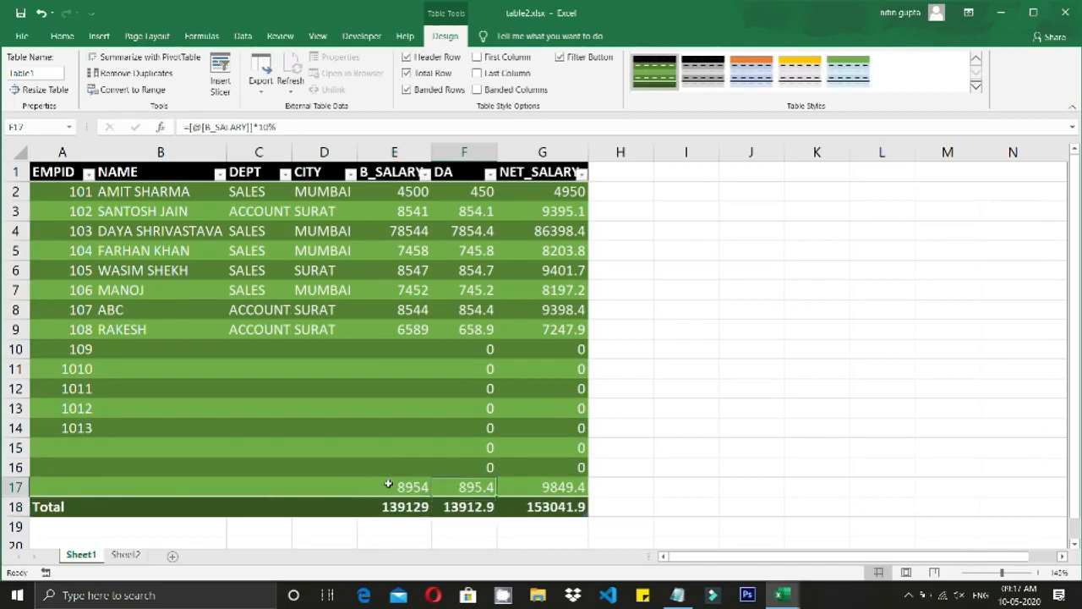
pyautogui.press('Right')
pyautogui.press('Down')
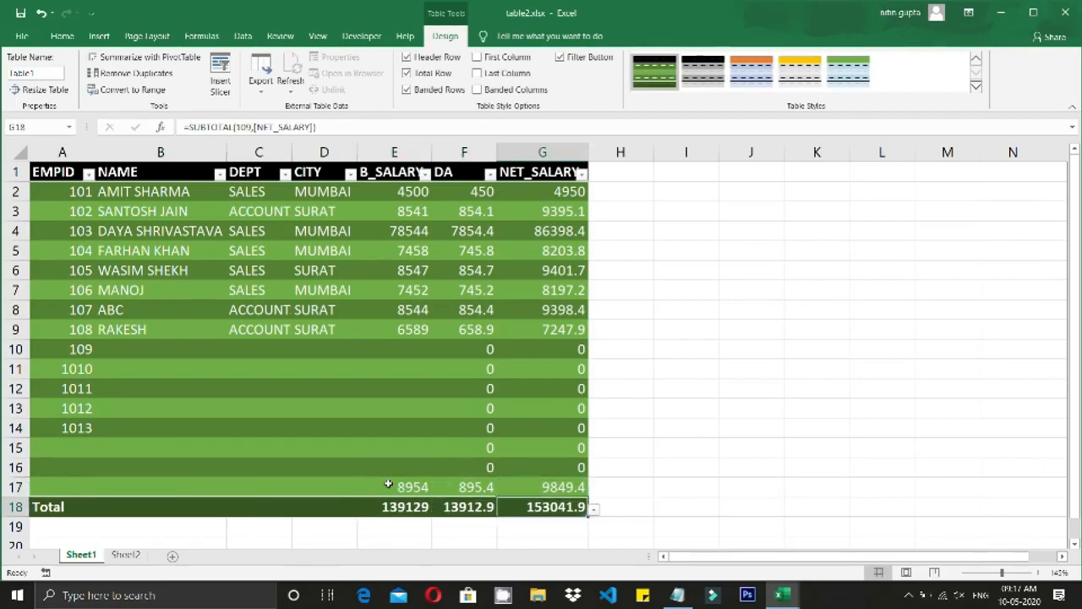
pyautogui.click(535, 484)
pyautogui.click(541, 507)
pyautogui.click(473, 508)
pyautogui.click(413, 509)
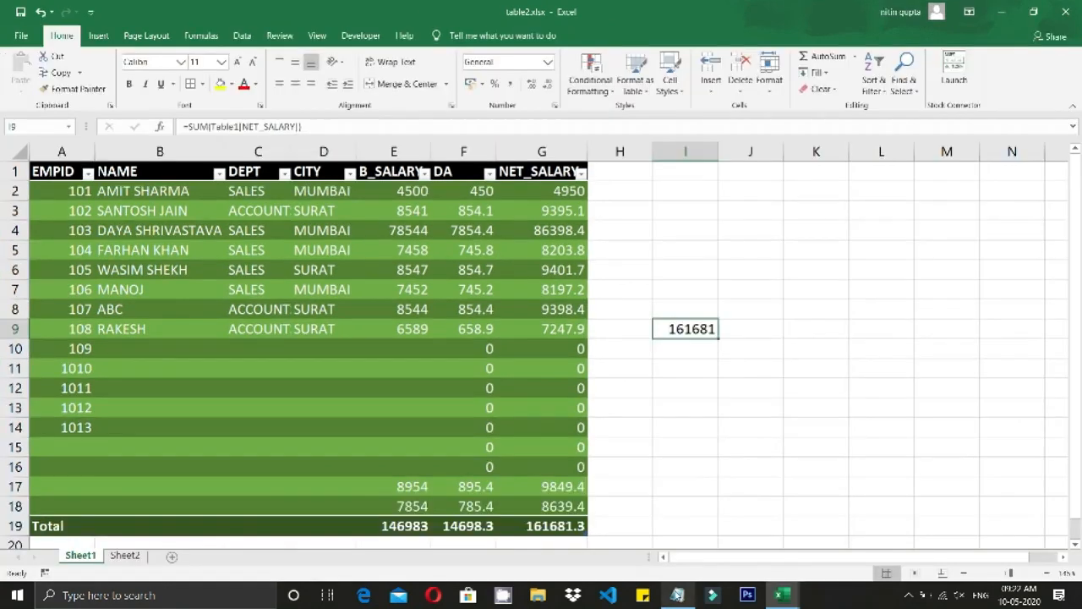
# Switch to the TABLE1.xlsx workbook and examine its YEAR and PRODUCTION table, selecting A1:B6 beside the chart.
pyautogui.moveTo(677, 595)
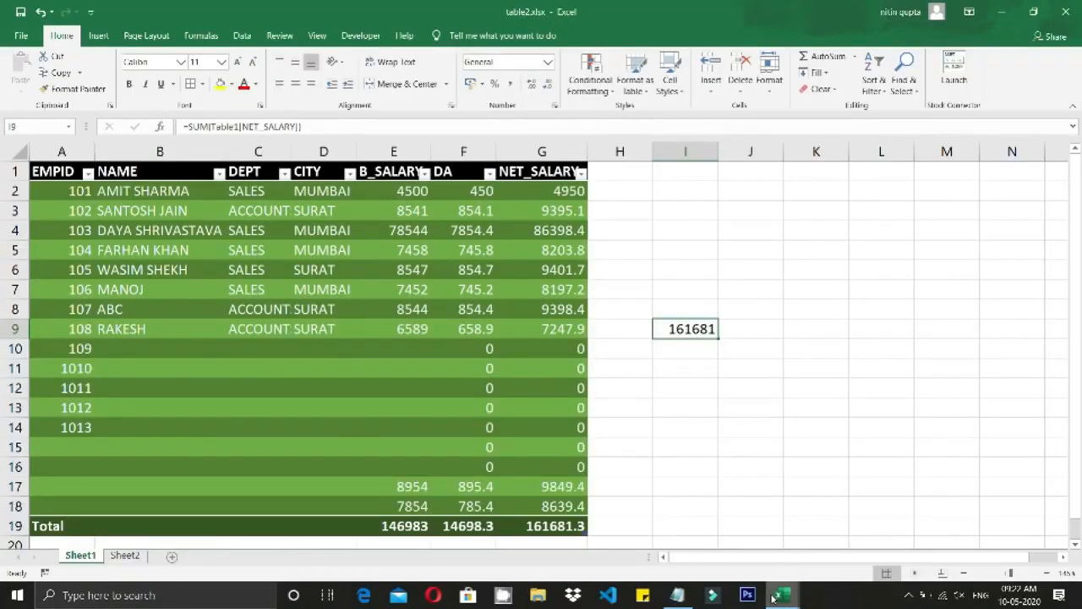
pyautogui.moveTo(782, 596)
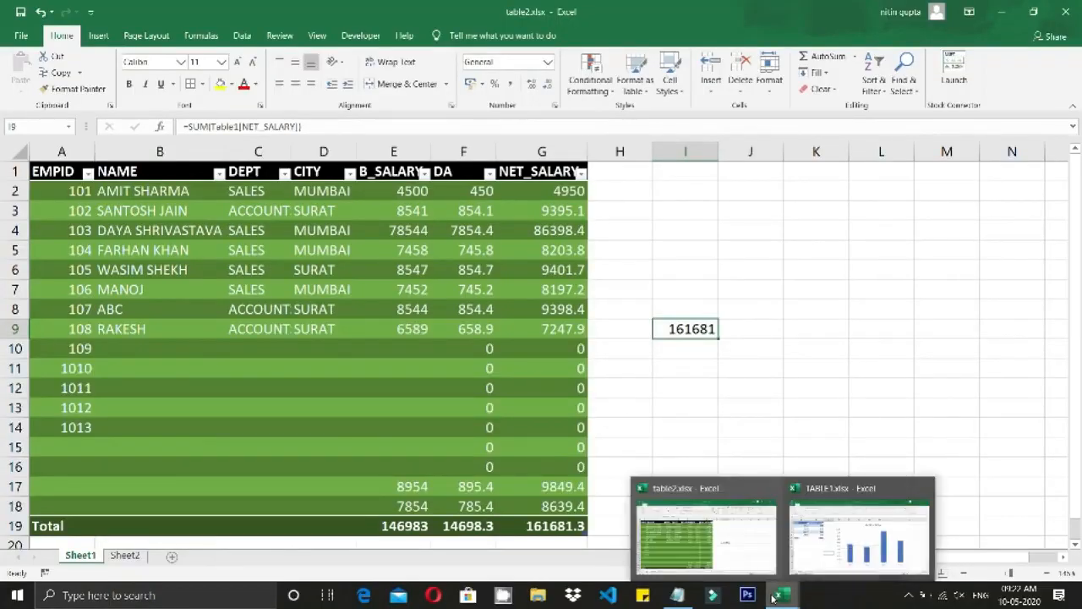
pyautogui.click(835, 535)
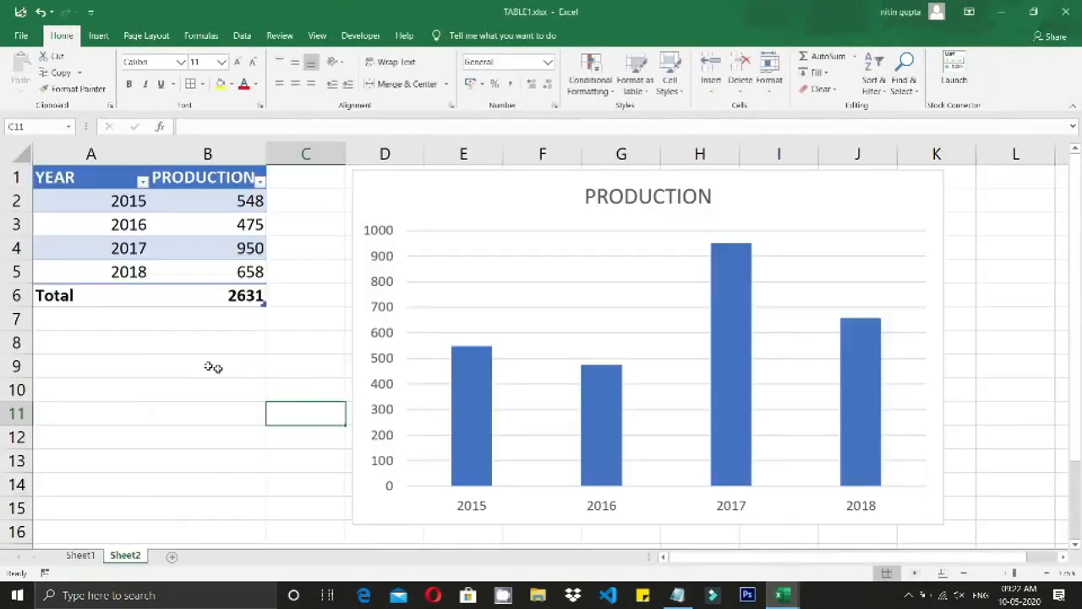
pyautogui.click(98, 182)
pyautogui.click(169, 179)
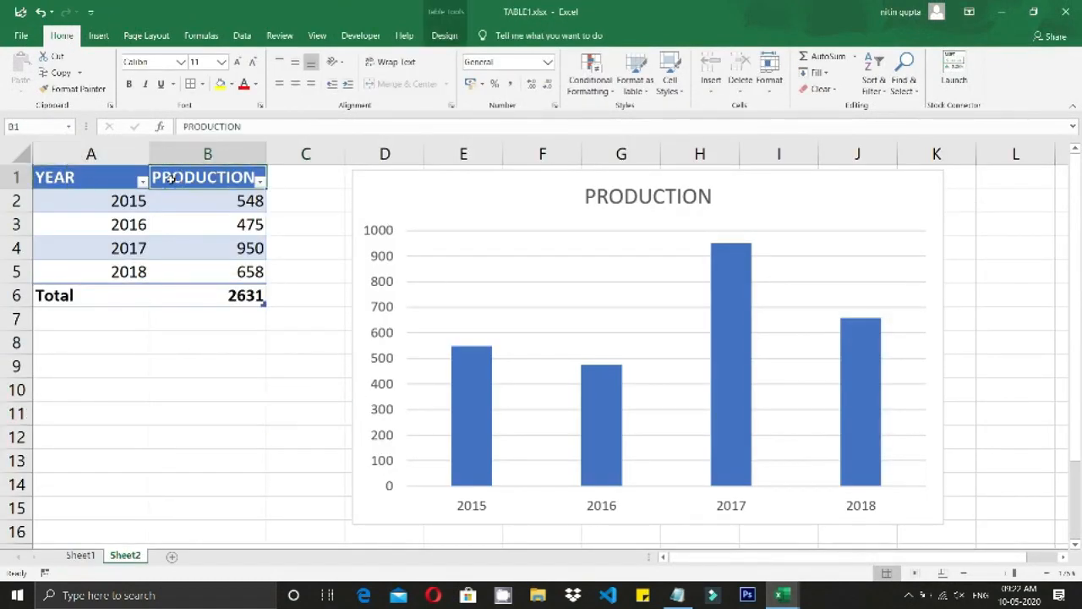
pyautogui.click(127, 207)
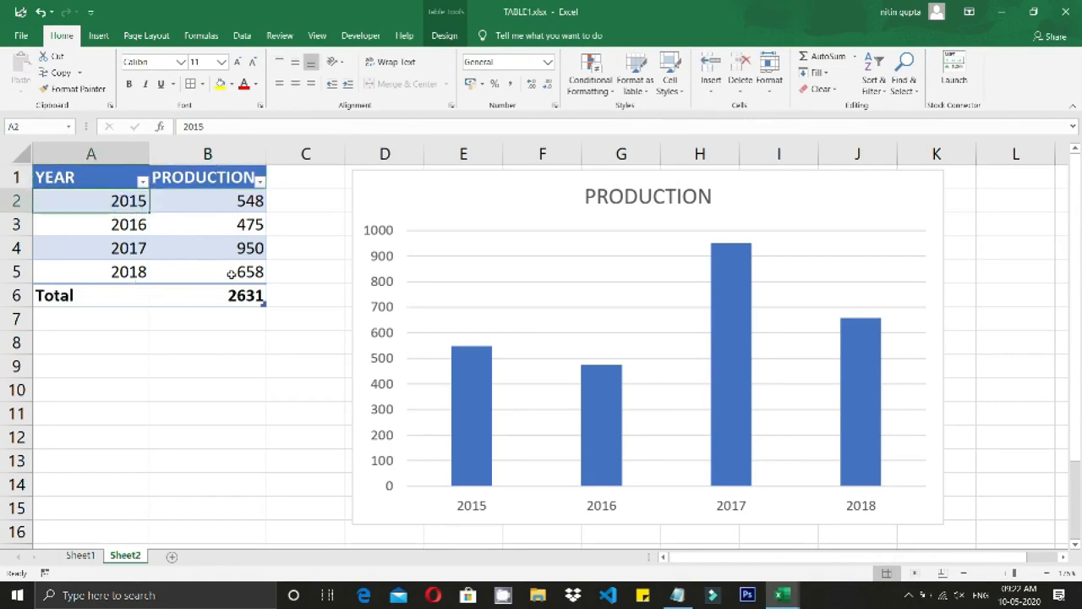
pyautogui.moveTo(95, 181); pyautogui.dragTo(217, 297)
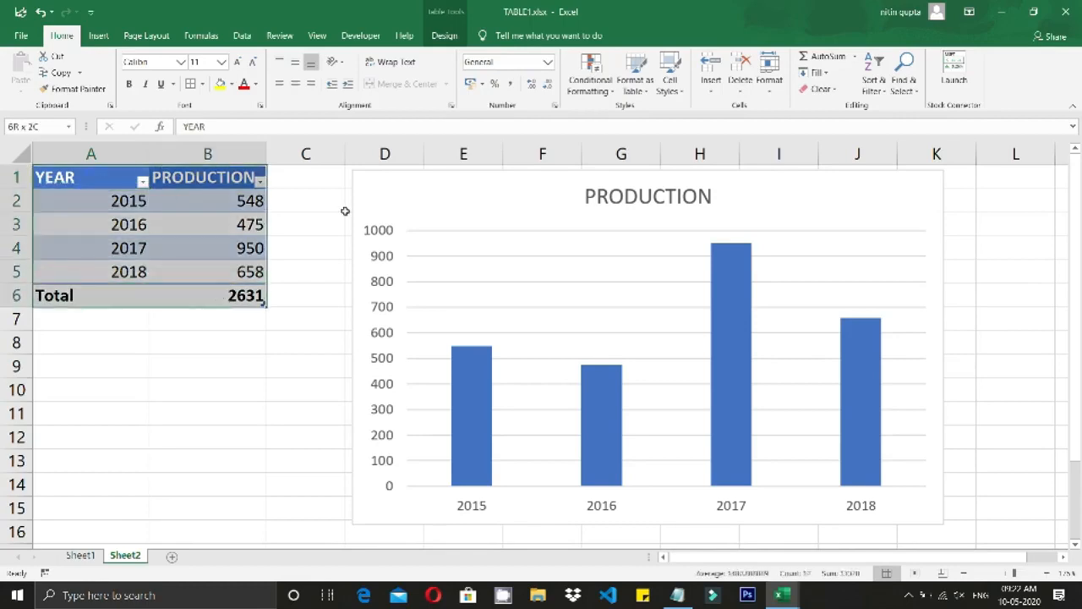
# Examine the design options of the YEAR and PRODUCTION table and select its range A1:B5 beside the chart.
pyautogui.click(449, 38)
pyautogui.click(175, 226)
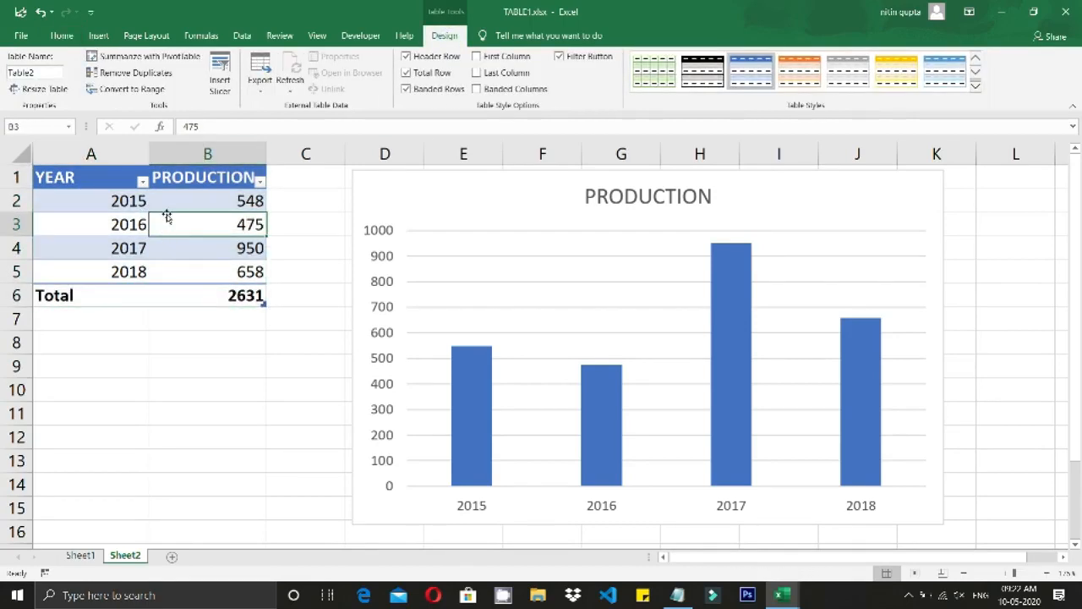
pyautogui.click(169, 200)
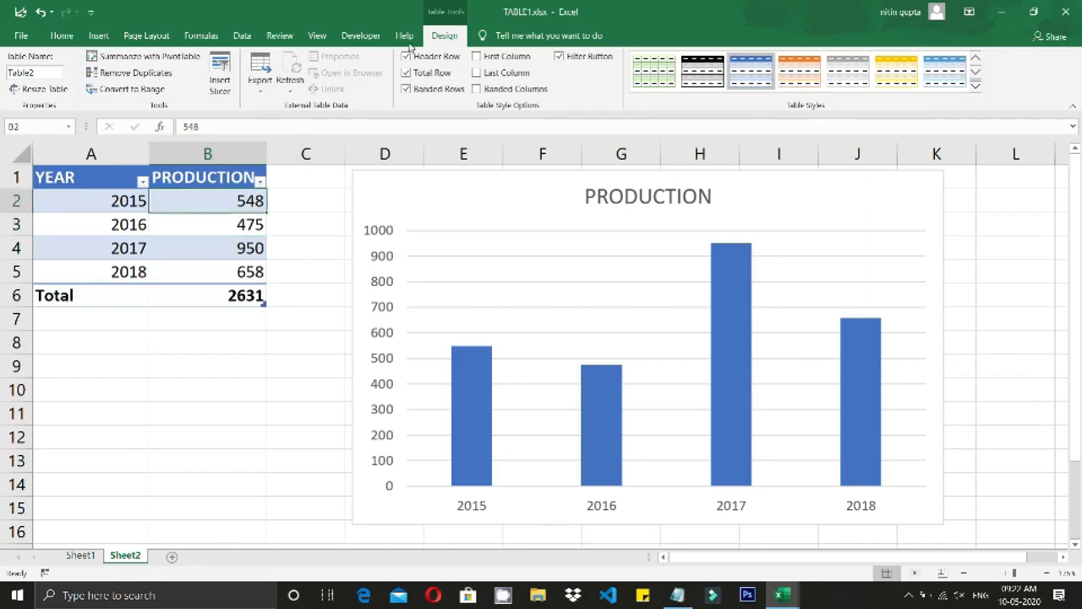
pyautogui.click(318, 176)
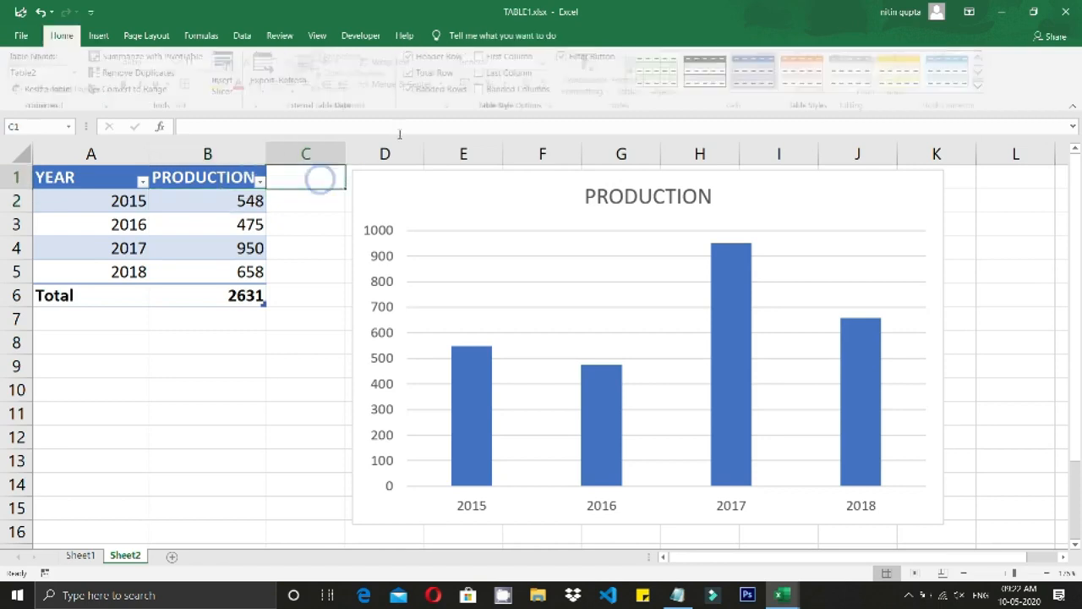
pyautogui.moveTo(77, 177); pyautogui.dragTo(260, 279)
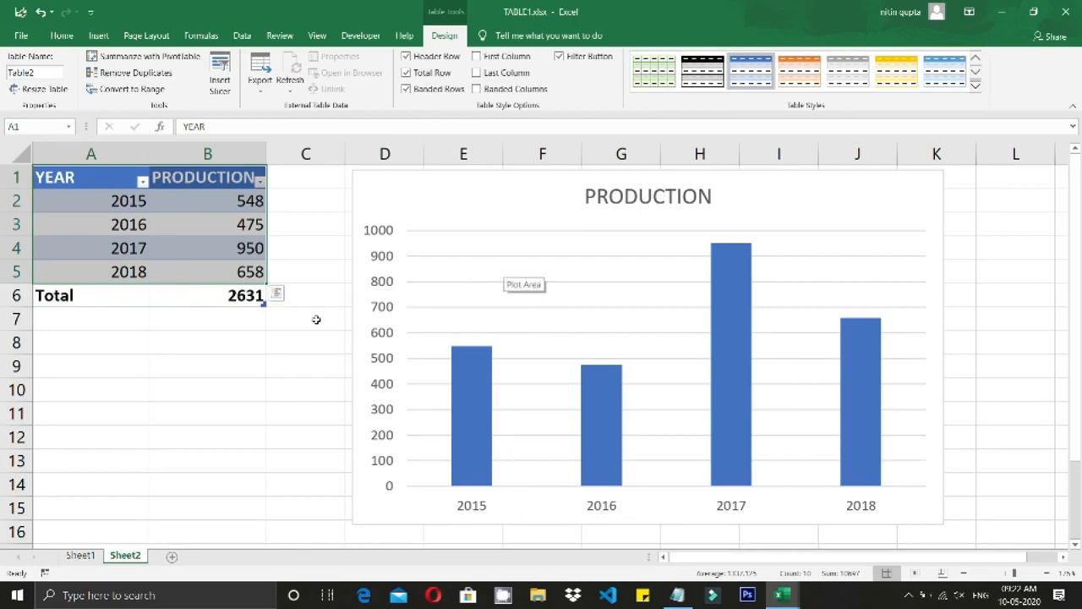
pyautogui.click(162, 343)
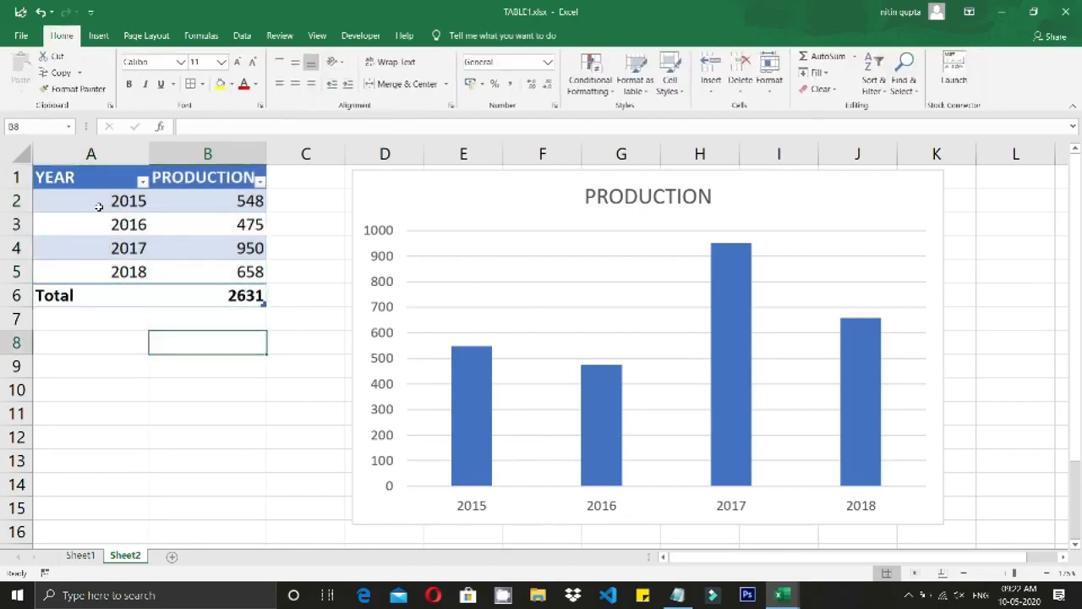
# Add a new table row above the Total row with YEAR 2019 and PRODUCTION 800.
pyautogui.click(218, 274)
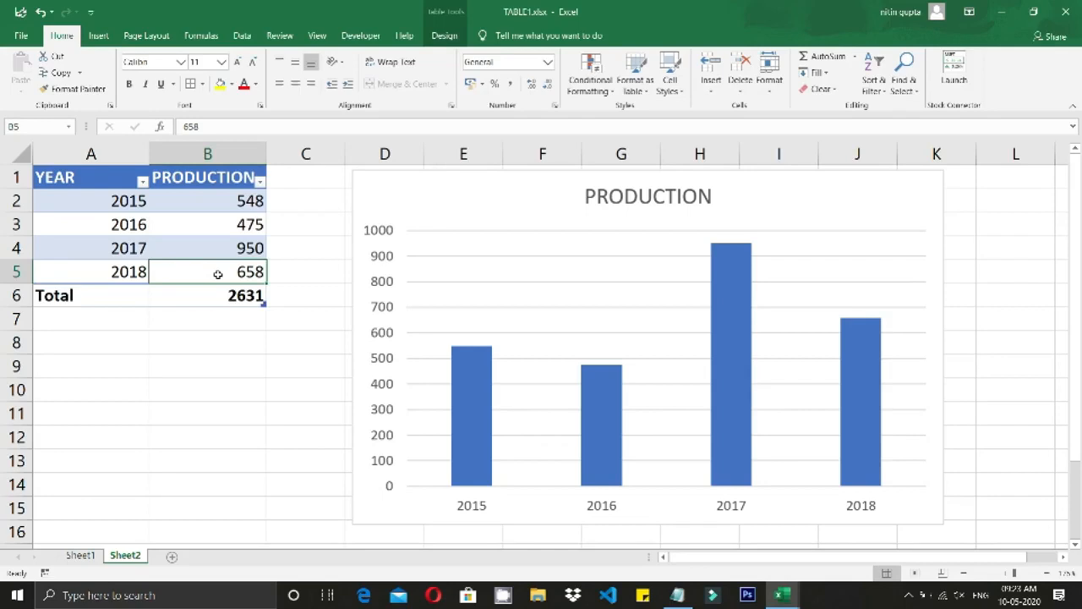
pyautogui.click(131, 276)
pyautogui.click(196, 274)
pyautogui.press('Tab')
pyautogui.click(129, 294)
pyautogui.write('2019')
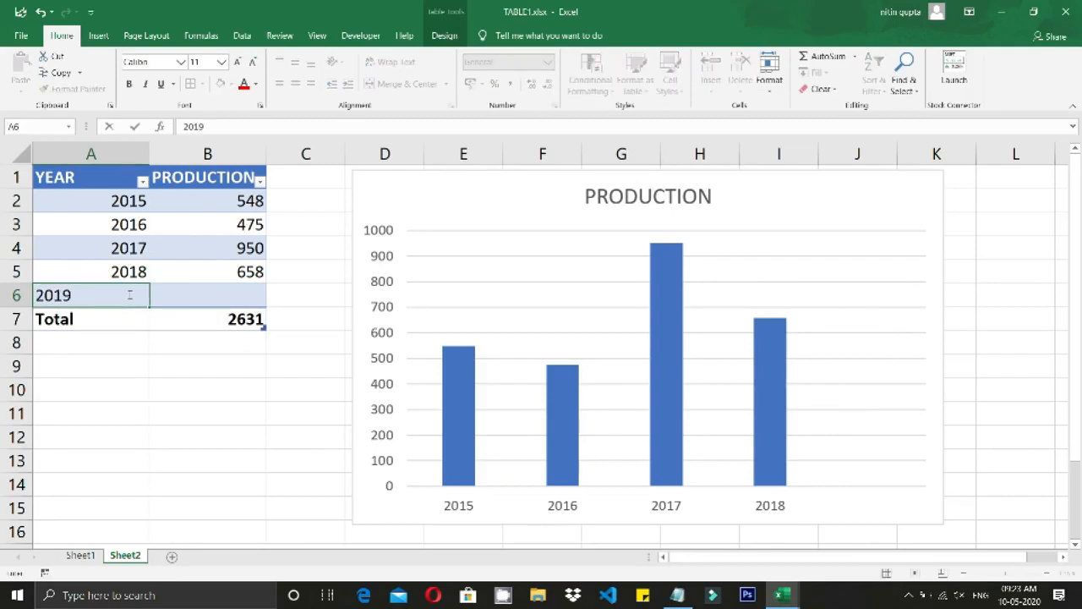
pyautogui.press('Tab')
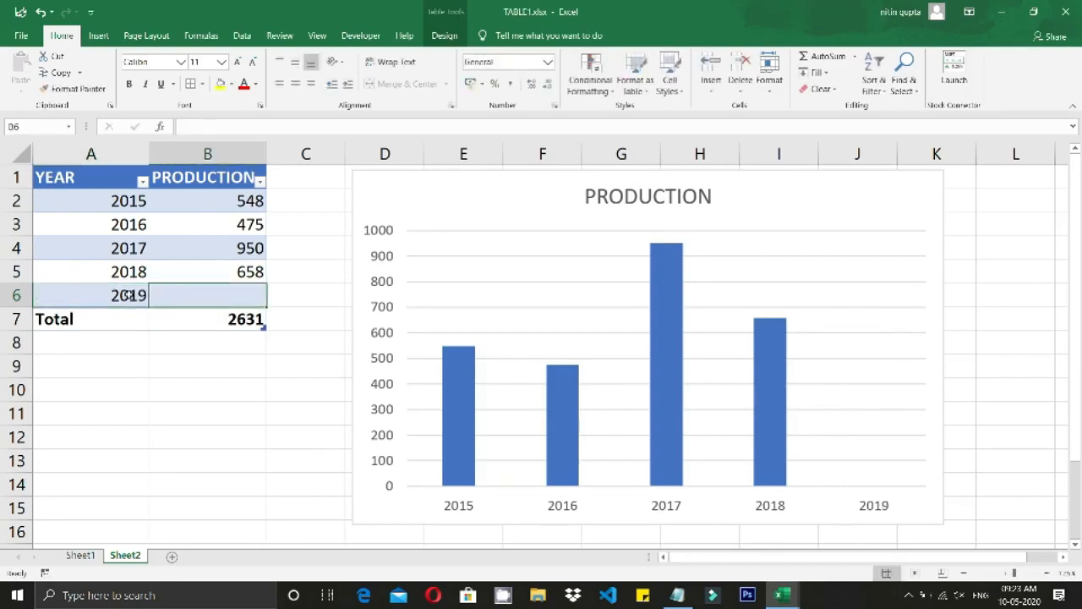
pyautogui.write('800')
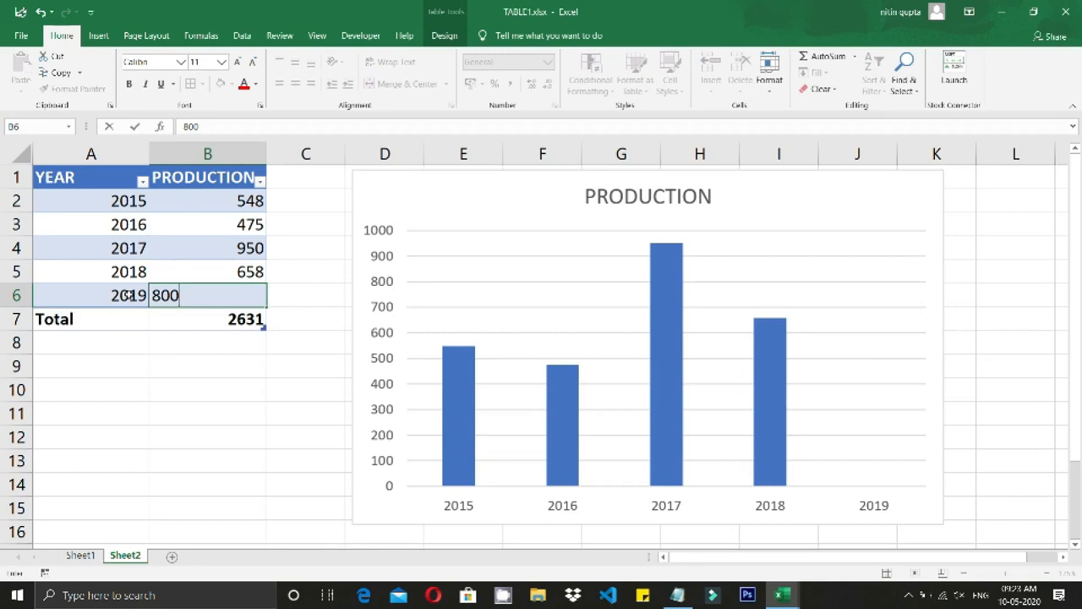
pyautogui.press('Return')
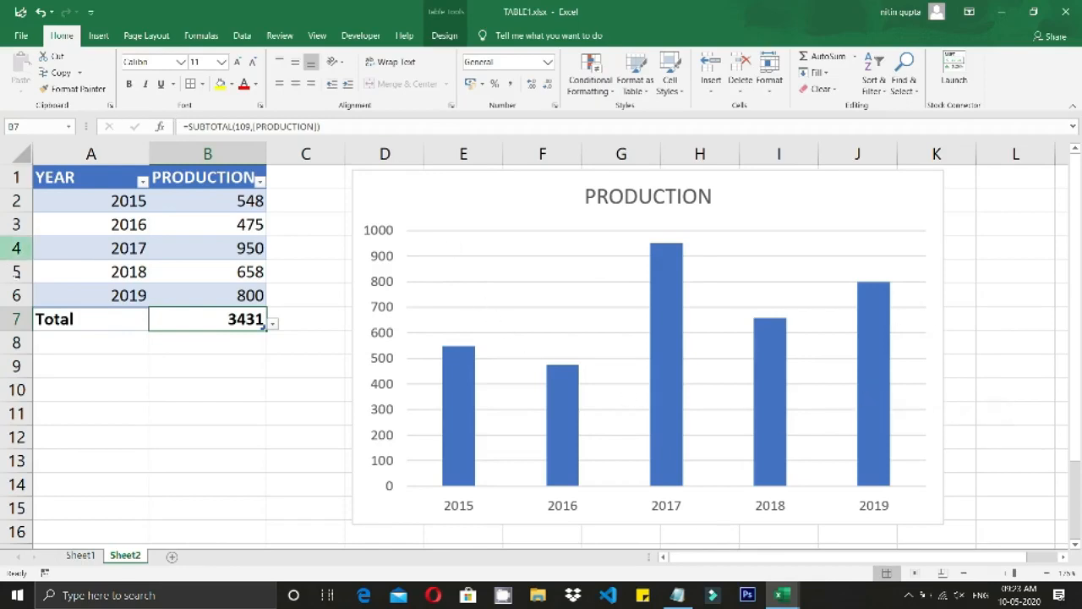
# Compare the YEAR entries 2015 to 2019 in the table with the columns of the PRODUCTION chart.
pyautogui.click(140, 296)
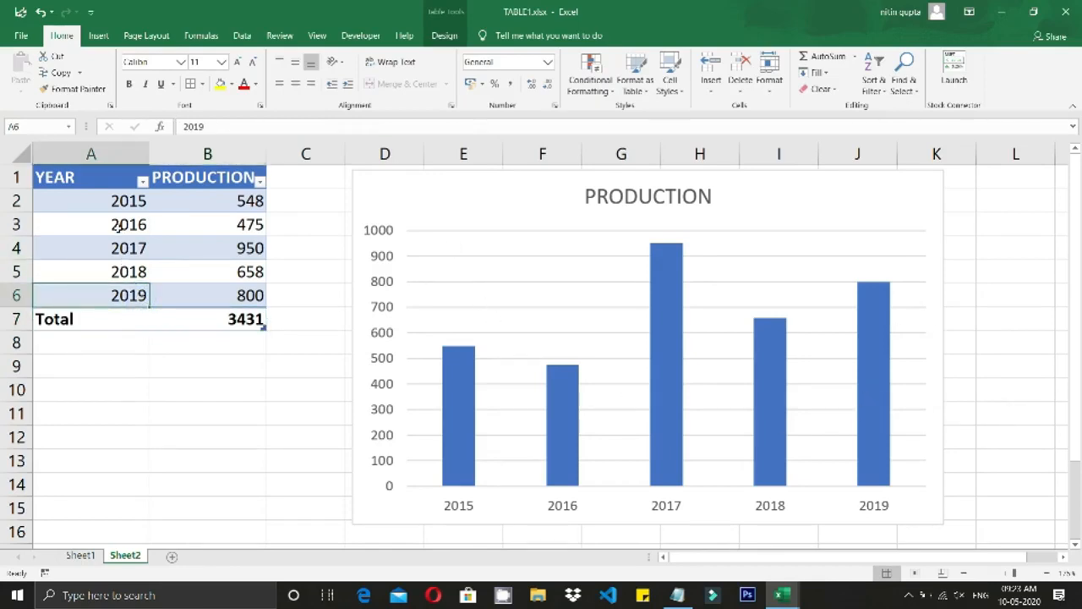
pyautogui.moveTo(119, 203); pyautogui.dragTo(125, 272)
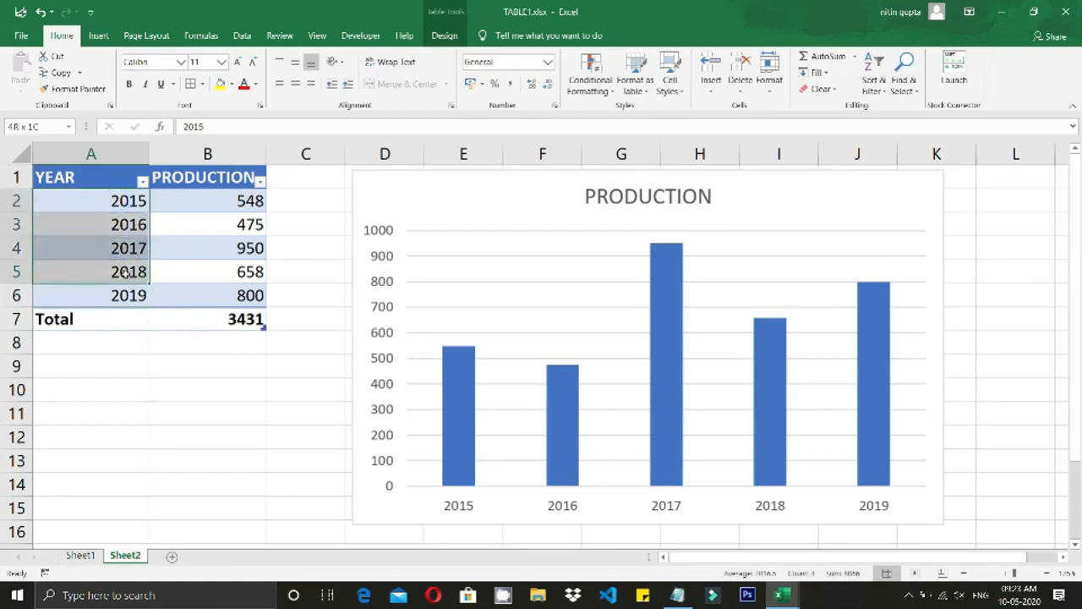
pyautogui.click(77, 295)
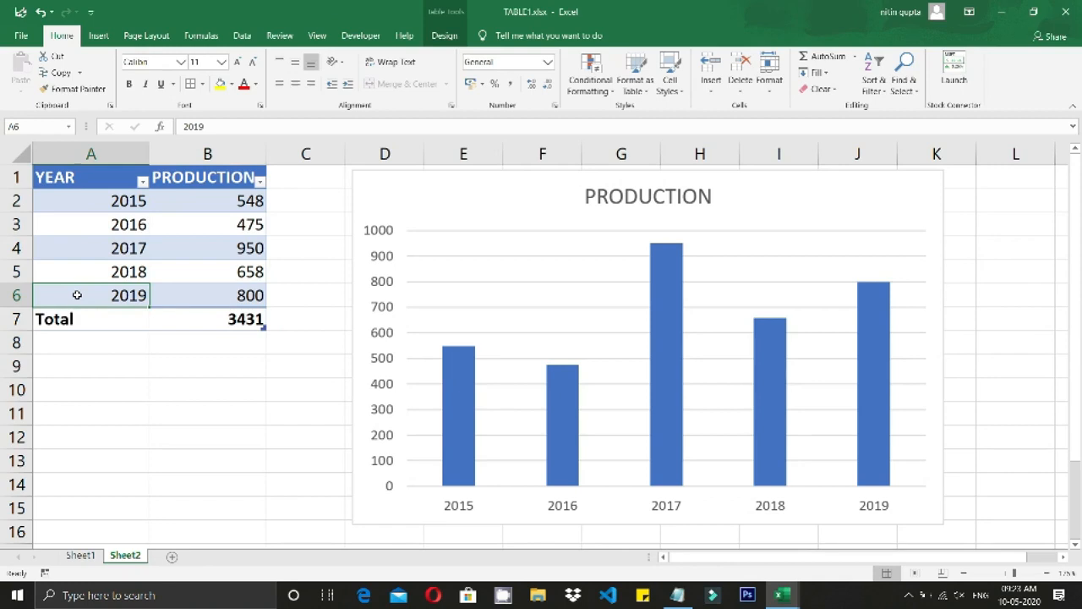
pyautogui.click(190, 358)
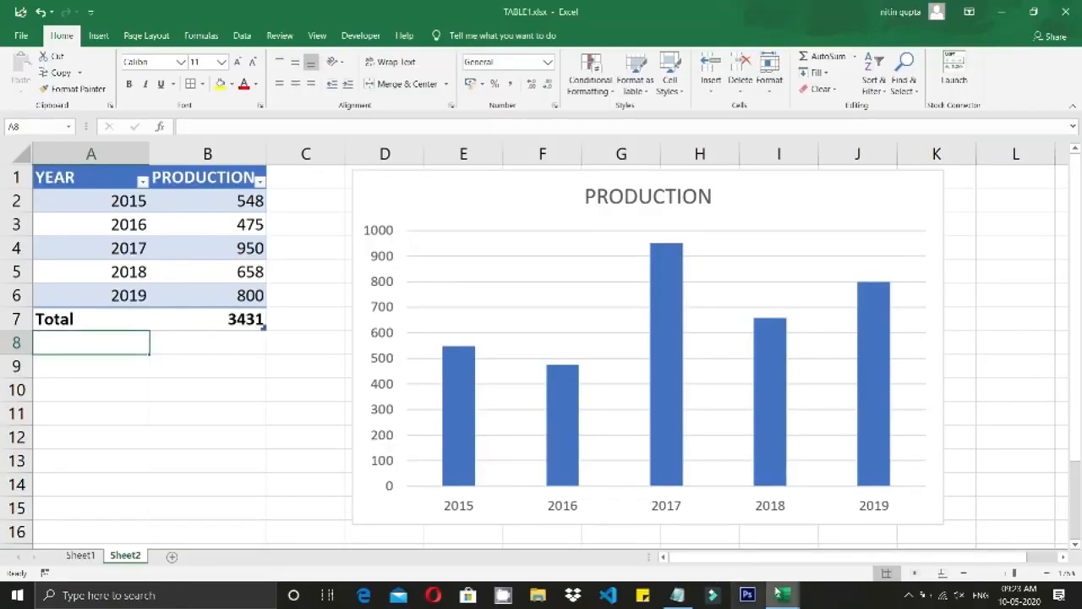
# Switch to the table2.xlsx workbook and look at the filter options of the B_SALARY and DA columns on Sheet1.
pyautogui.moveTo(782, 594)
pyautogui.click(719, 566)
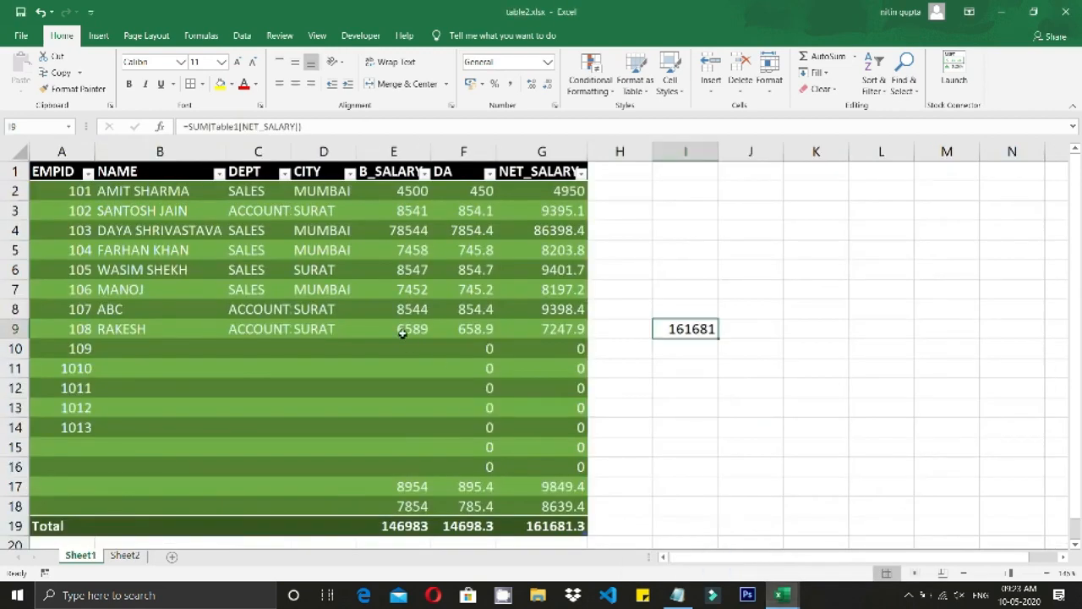
pyautogui.click(423, 173)
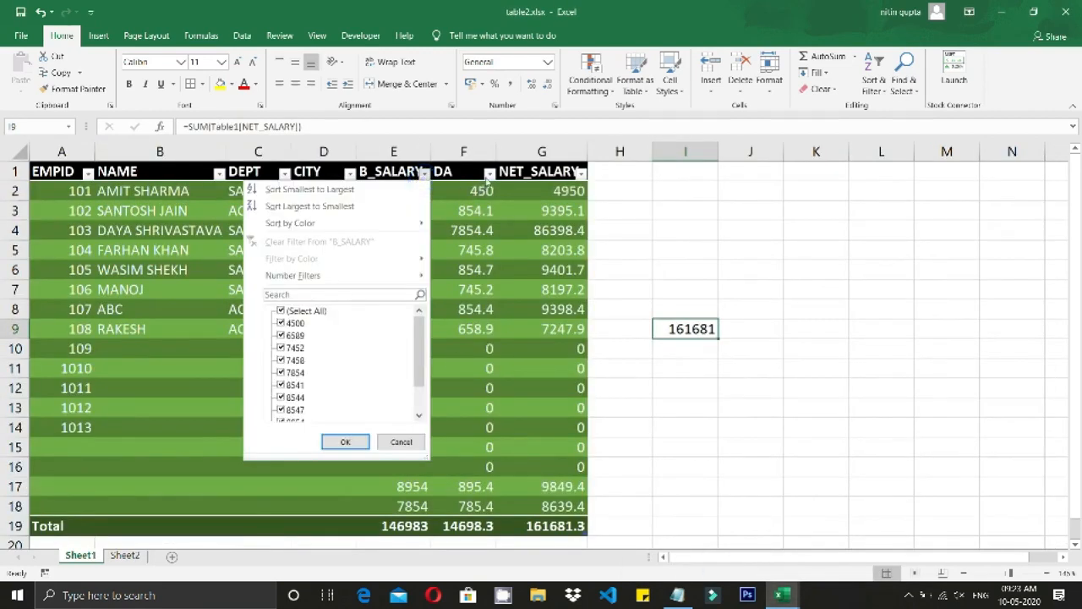
pyautogui.click(484, 175)
# Turn on filtering for the plain employee data on Sheet2 and check the CITY filter.
pyautogui.click(125, 555)
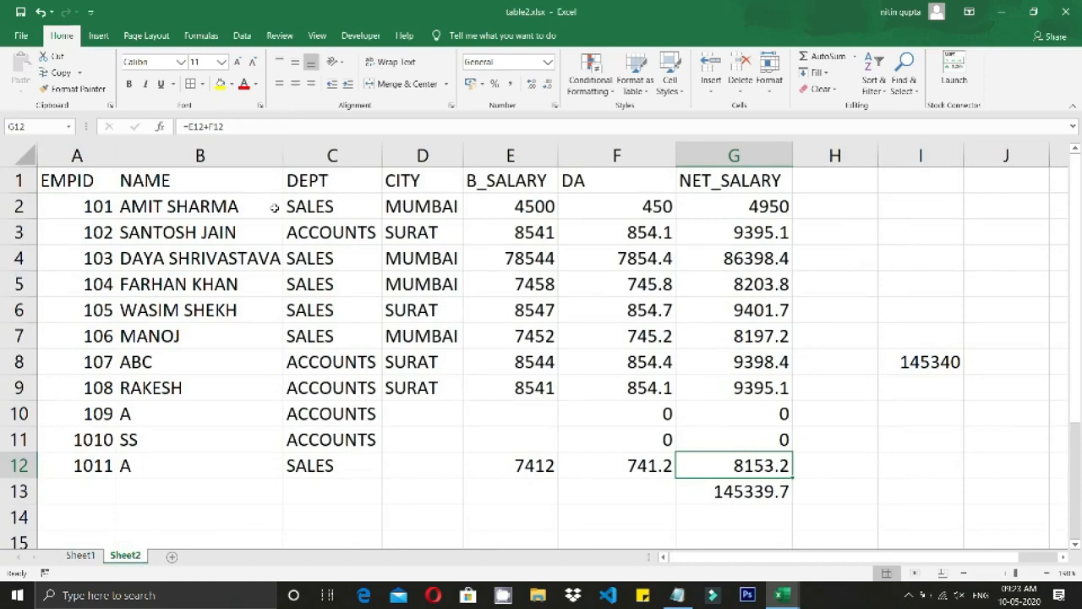
pyautogui.click(111, 185)
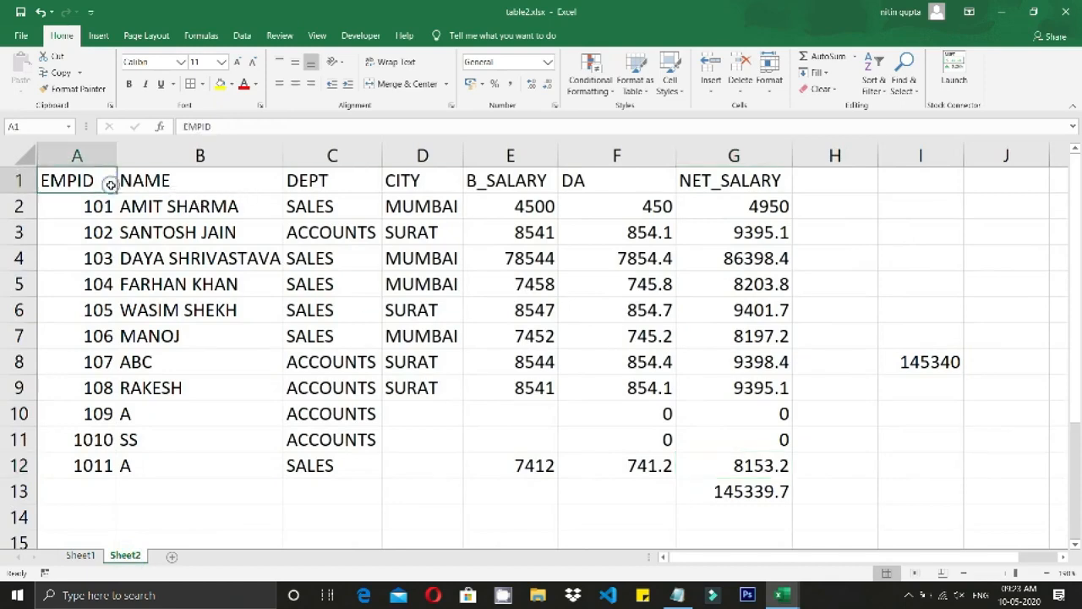
pyautogui.click(320, 34)
pyautogui.click(242, 35)
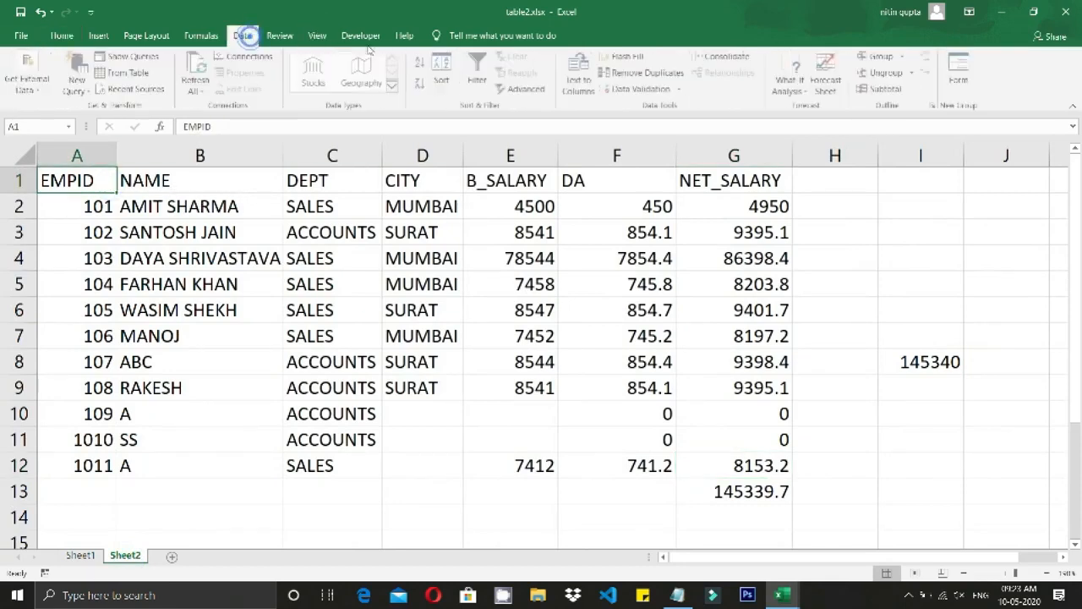
pyautogui.click(480, 77)
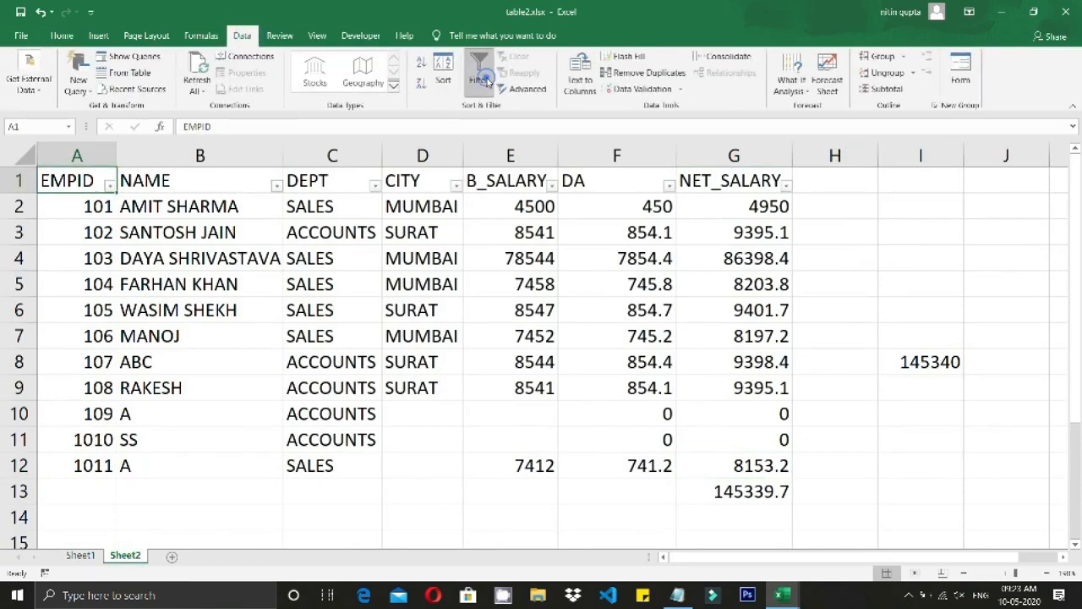
pyautogui.click(457, 186)
pyautogui.click(372, 451)
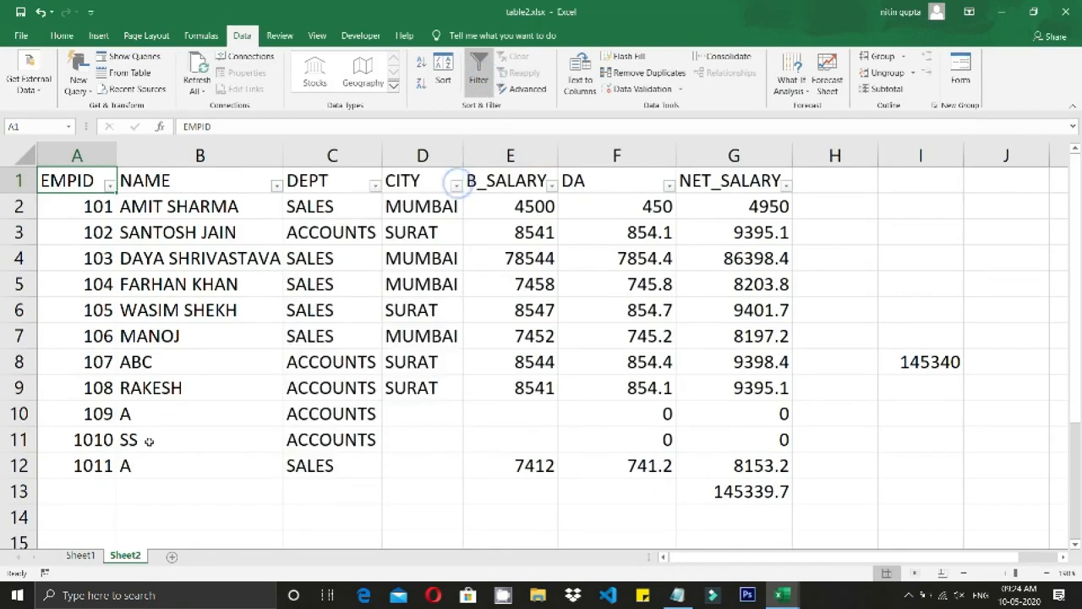
# Insert DEPT and CITY slicers for the employee table on Sheet1 and place them side by side in the empty area beside it.
pyautogui.click(81, 555)
pyautogui.click(234, 308)
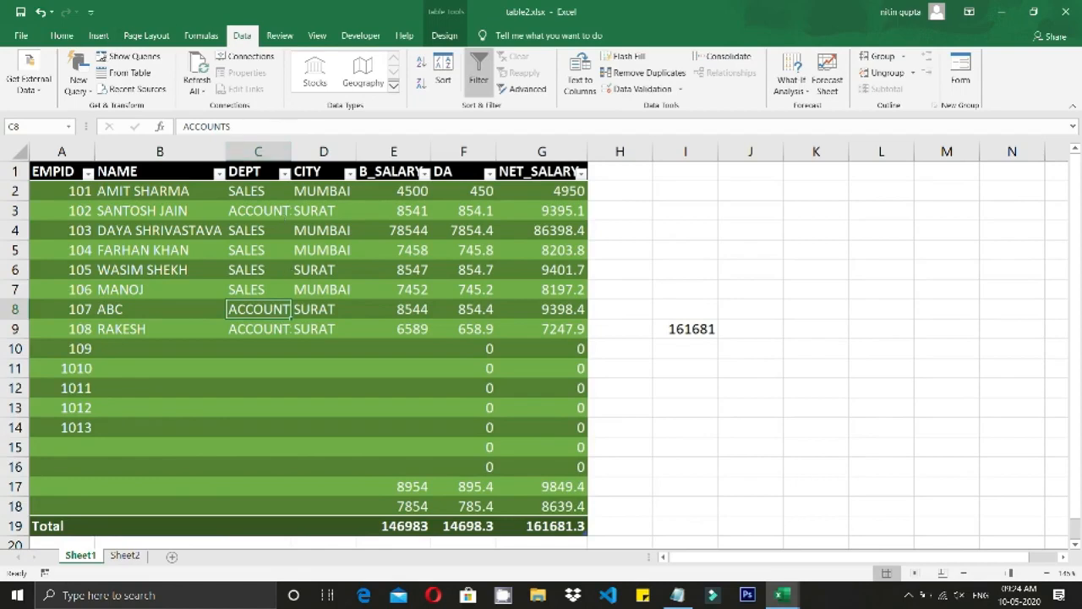
pyautogui.click(92, 38)
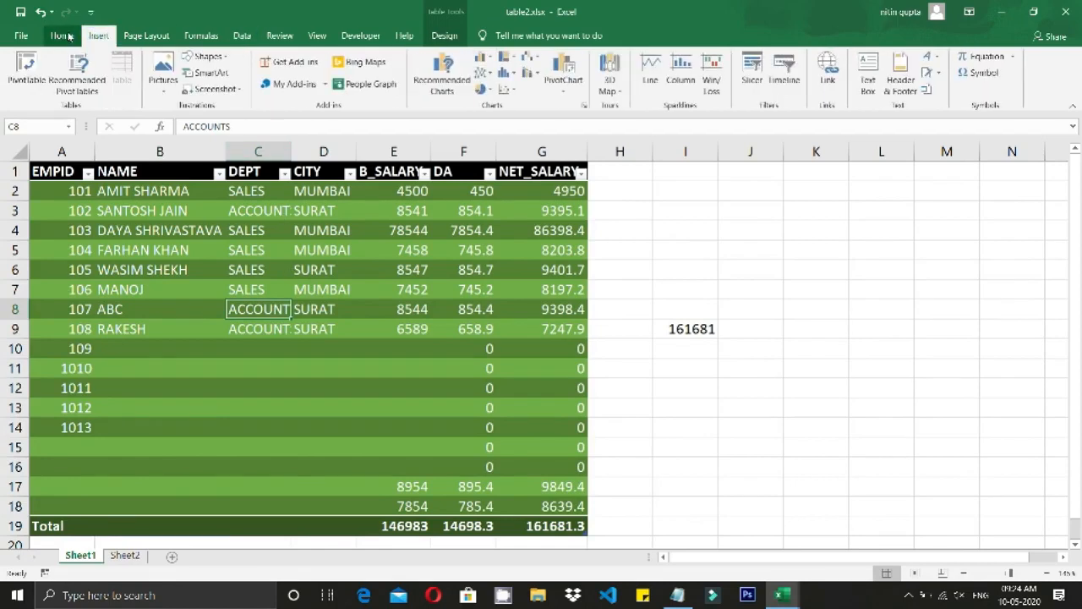
pyautogui.click(63, 35)
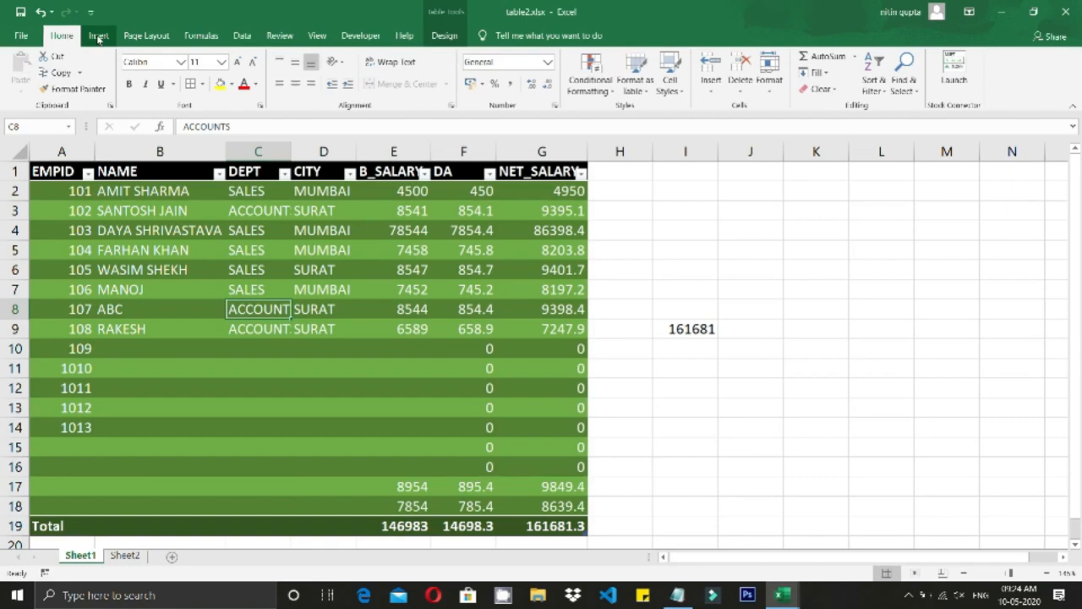
pyautogui.click(98, 37)
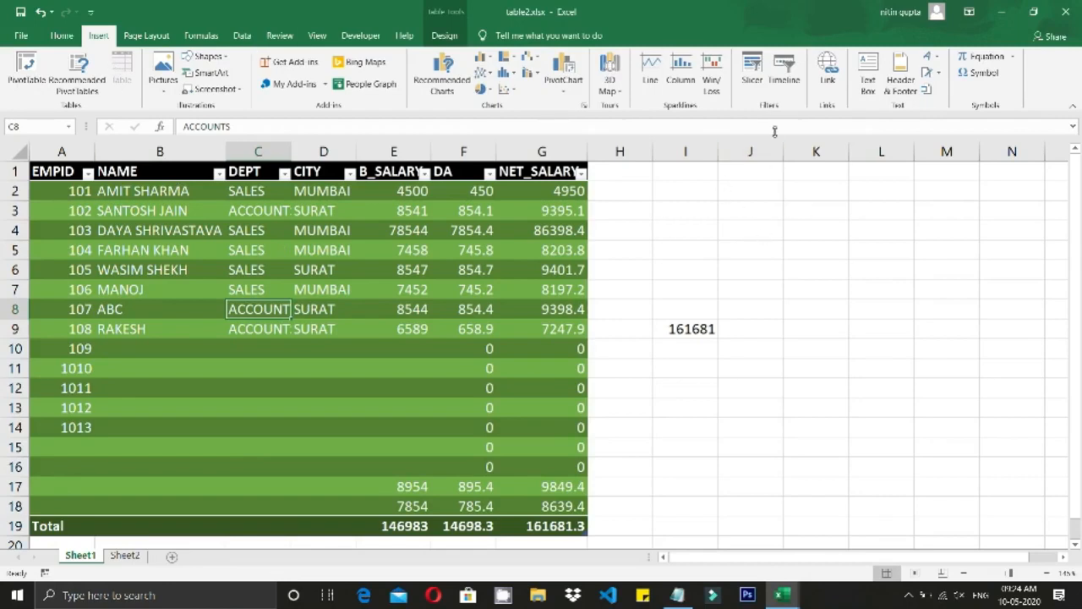
pyautogui.click(750, 86)
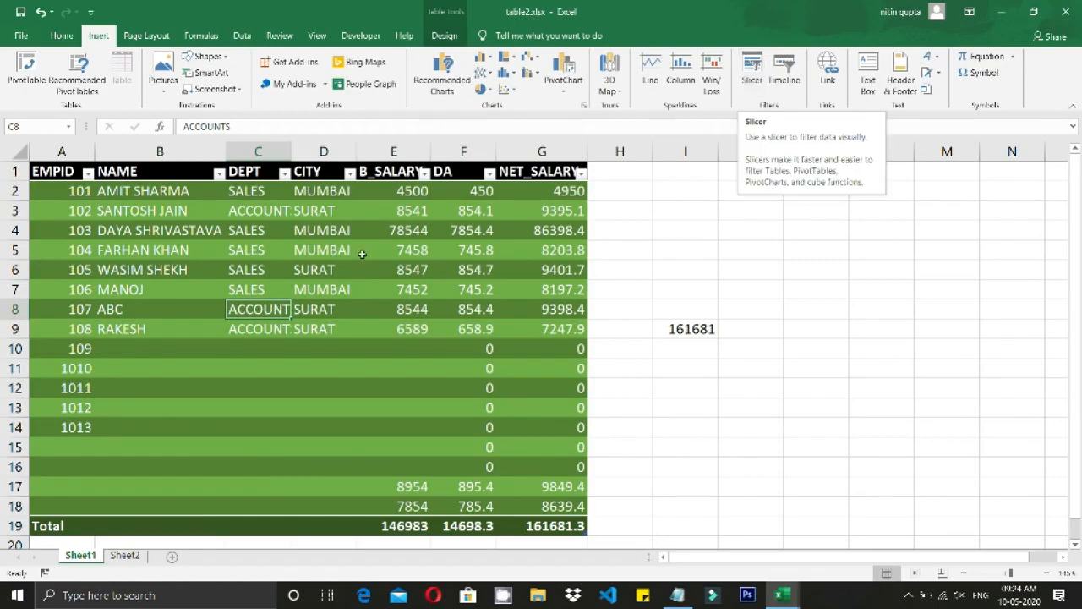
pyautogui.click(751, 81)
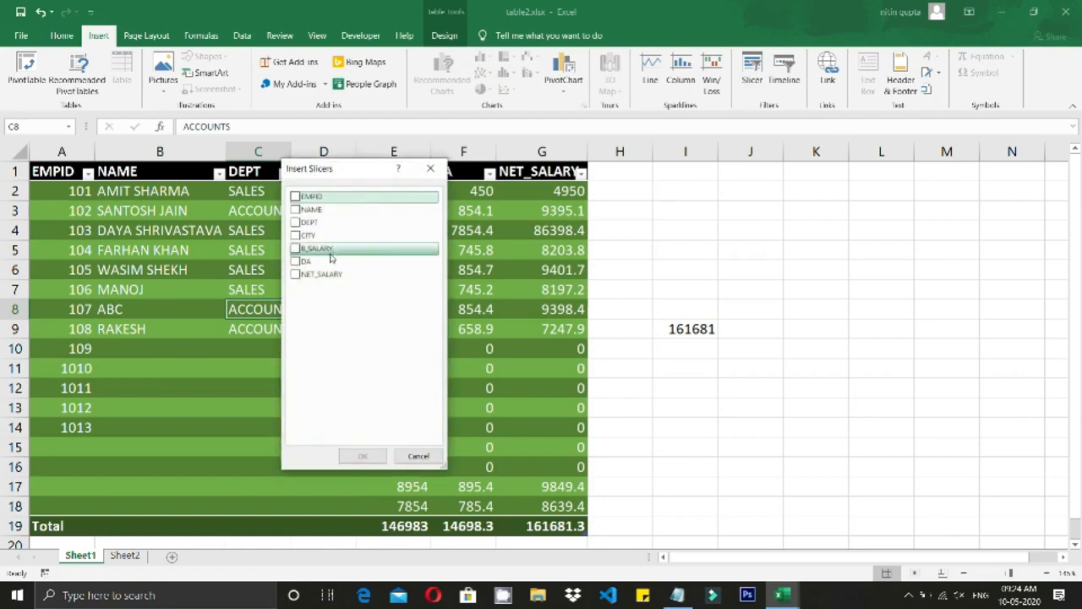
pyautogui.moveTo(345, 173); pyautogui.dragTo(755, 182)
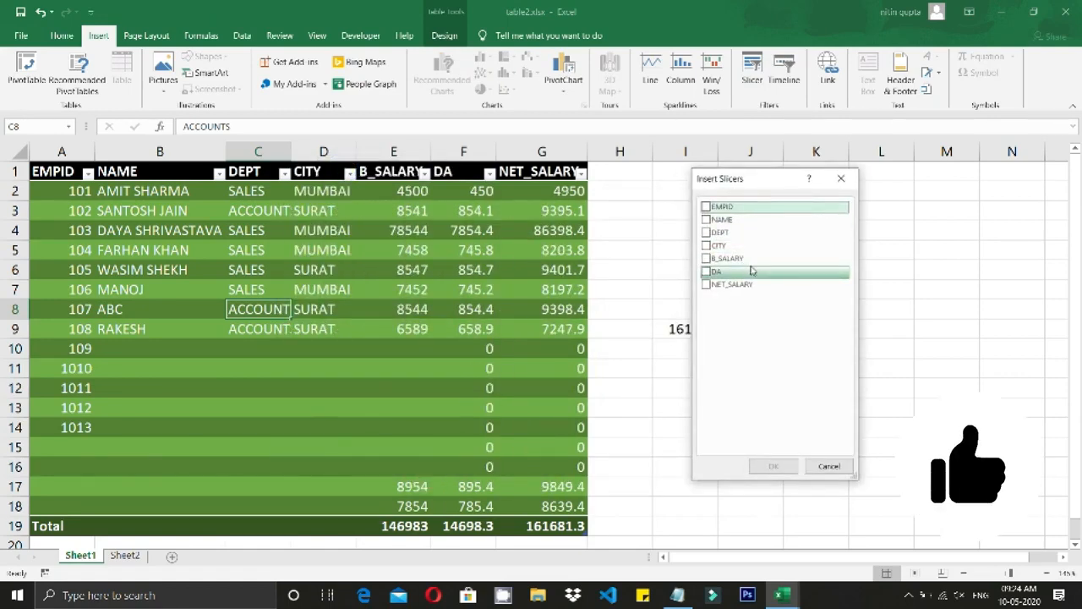
pyautogui.click(706, 232)
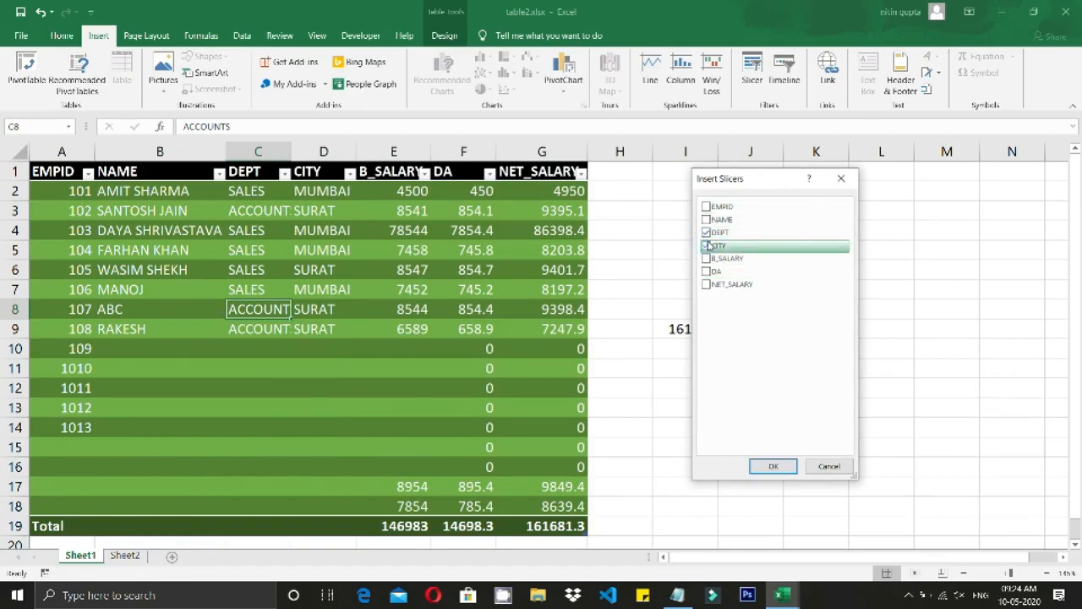
pyautogui.click(707, 245)
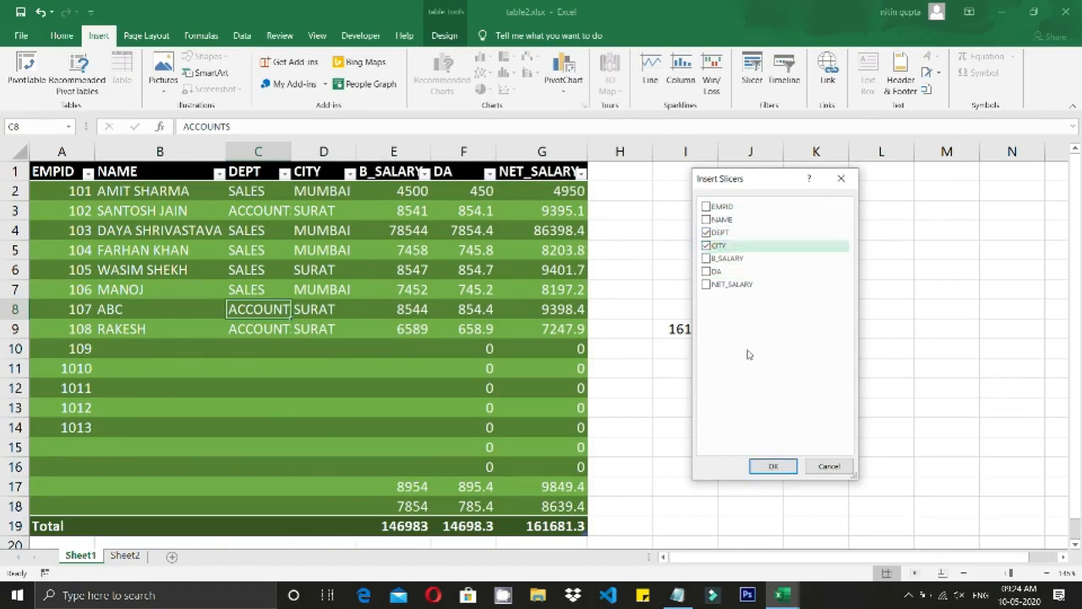
pyautogui.click(773, 464)
pyautogui.moveTo(565, 254); pyautogui.dragTo(948, 216)
pyautogui.moveTo(500, 211); pyautogui.dragTo(690, 211)
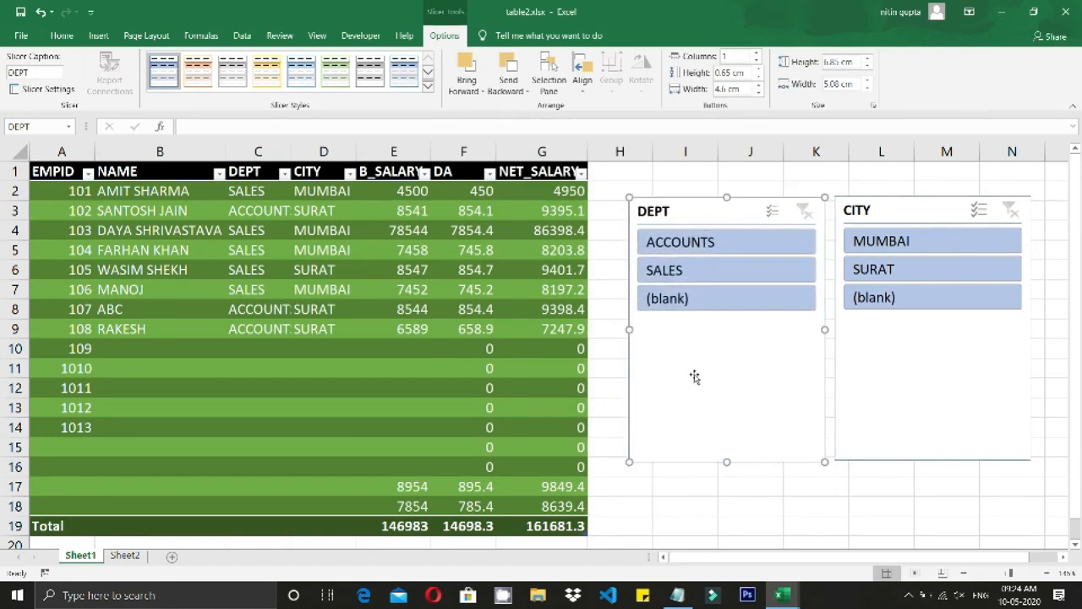
# Use the slicers to filter the table by SALES, by ACCOUNTS, and finally by DEPT SALES with CITY SURAT.
pyautogui.click(679, 273)
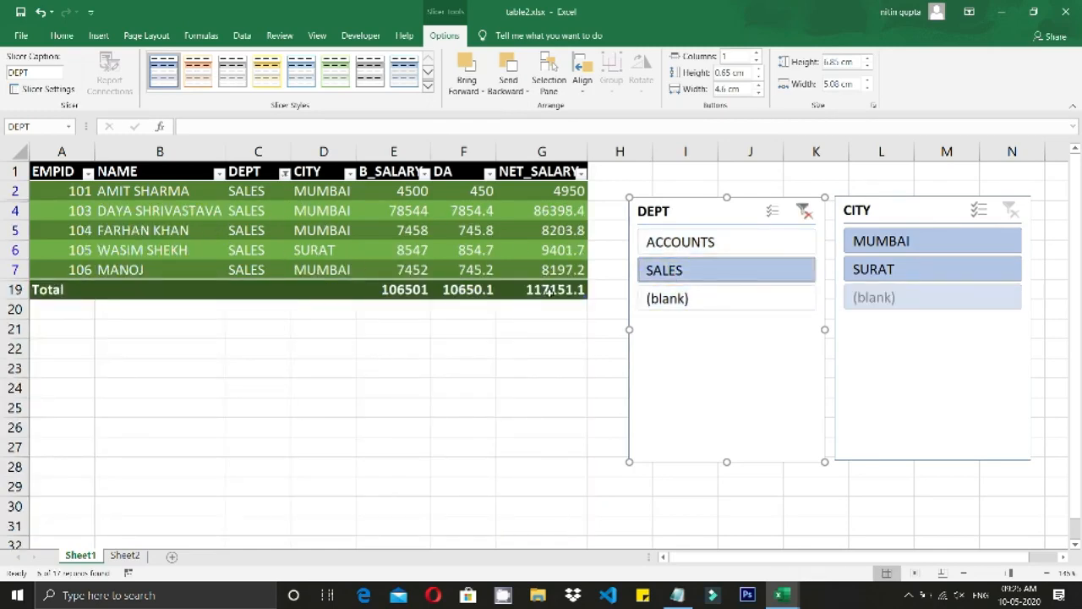
pyautogui.click(702, 250)
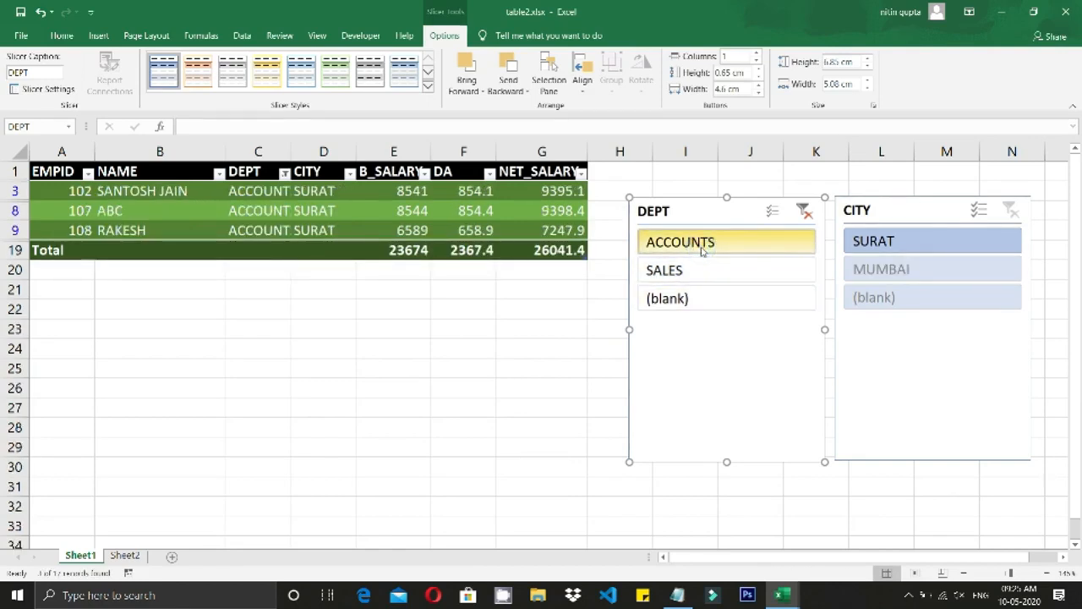
pyautogui.click(664, 271)
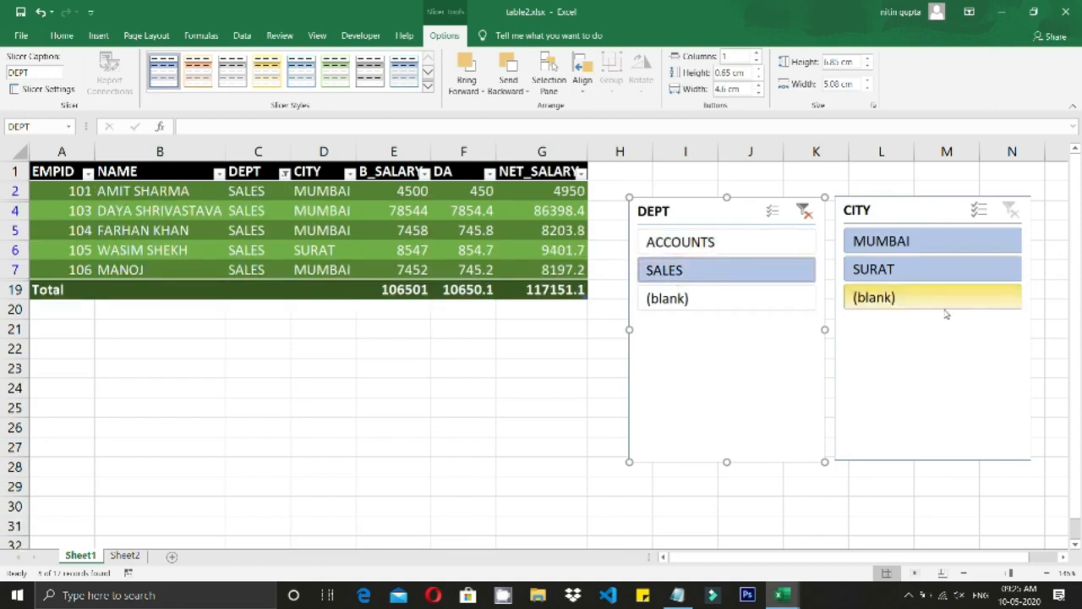
pyautogui.click(914, 272)
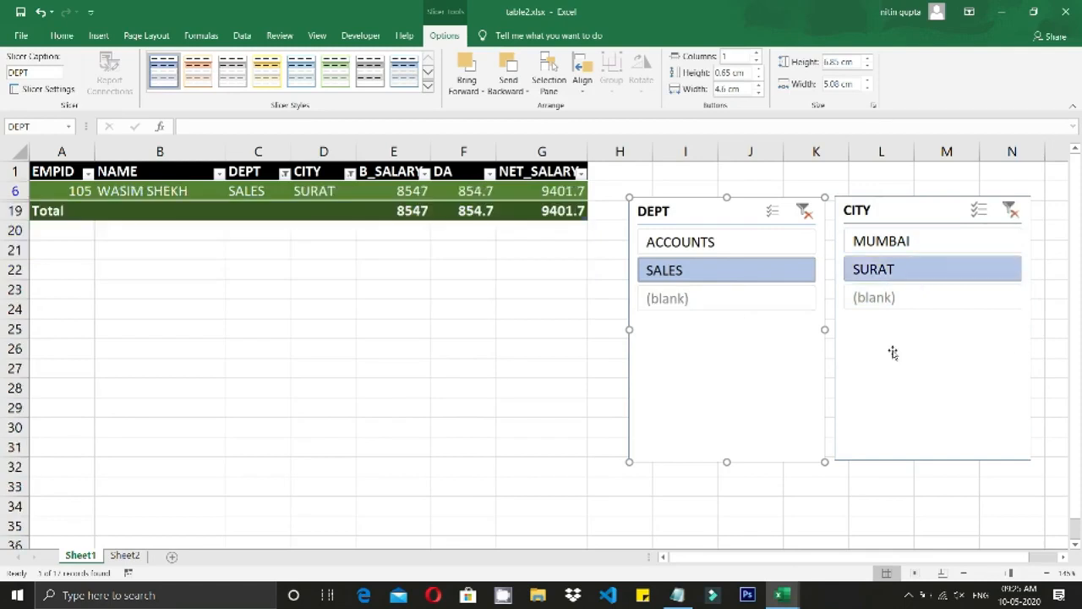
# Clear the DEPT and CITY slicer filters, and exclude SALES from the DEPT slicer with multi-select turned on.
pyautogui.click(804, 211)
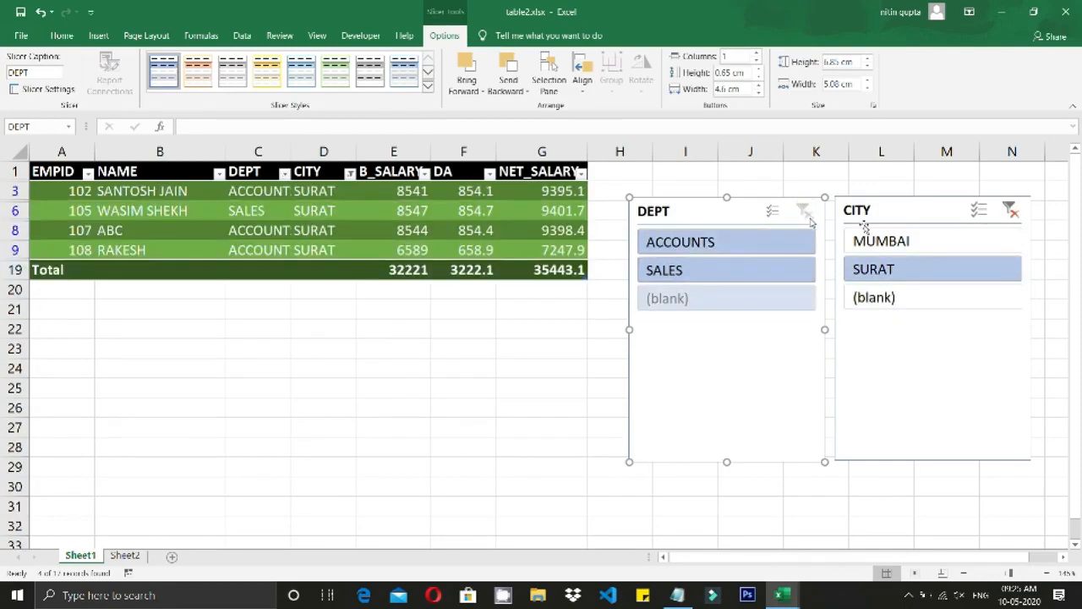
pyautogui.click(1011, 211)
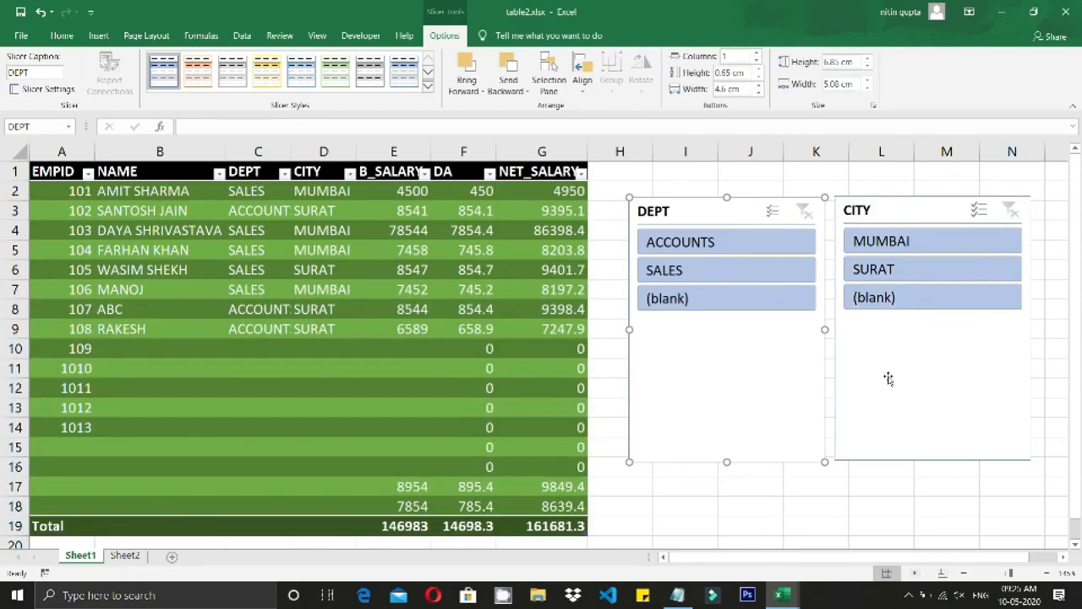
pyautogui.click(778, 221)
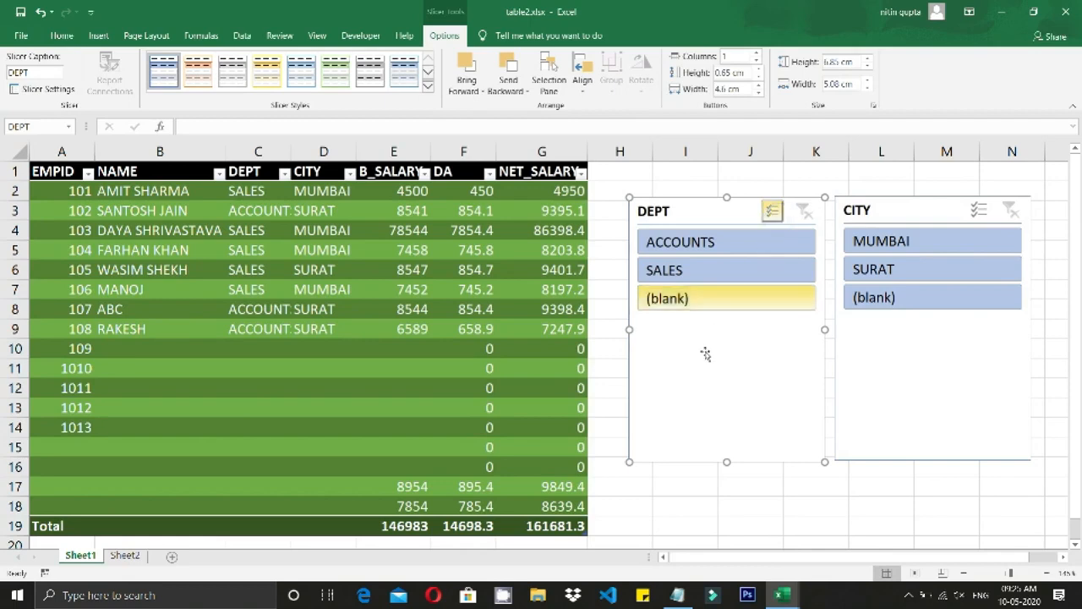
pyautogui.click(725, 271)
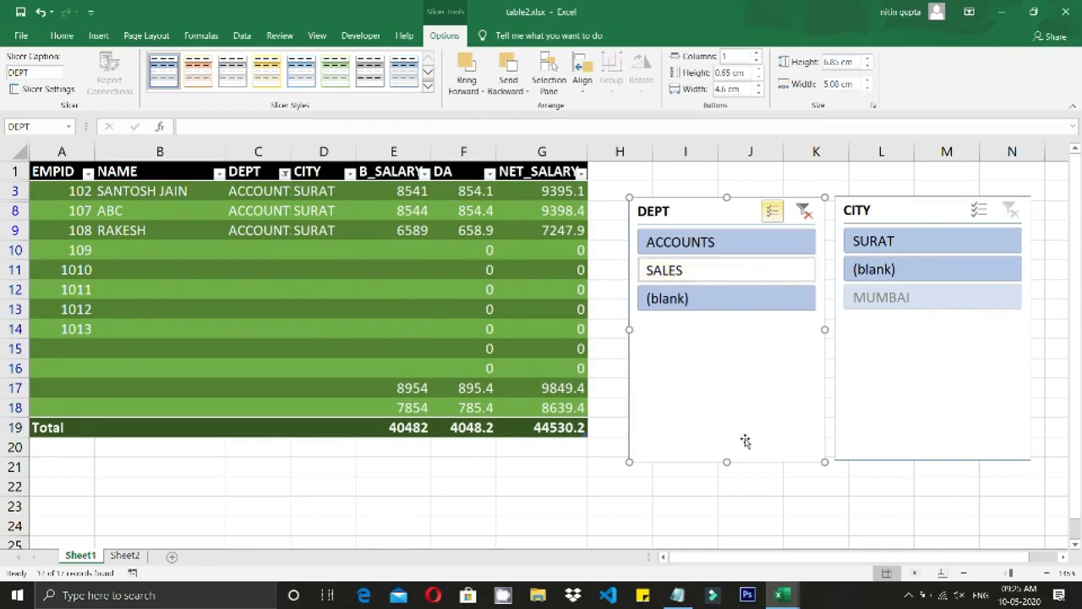
# Filter the employee table by CITY (blank) and by SURAT, and clear the filters of both slicers.
pyautogui.click(888, 269)
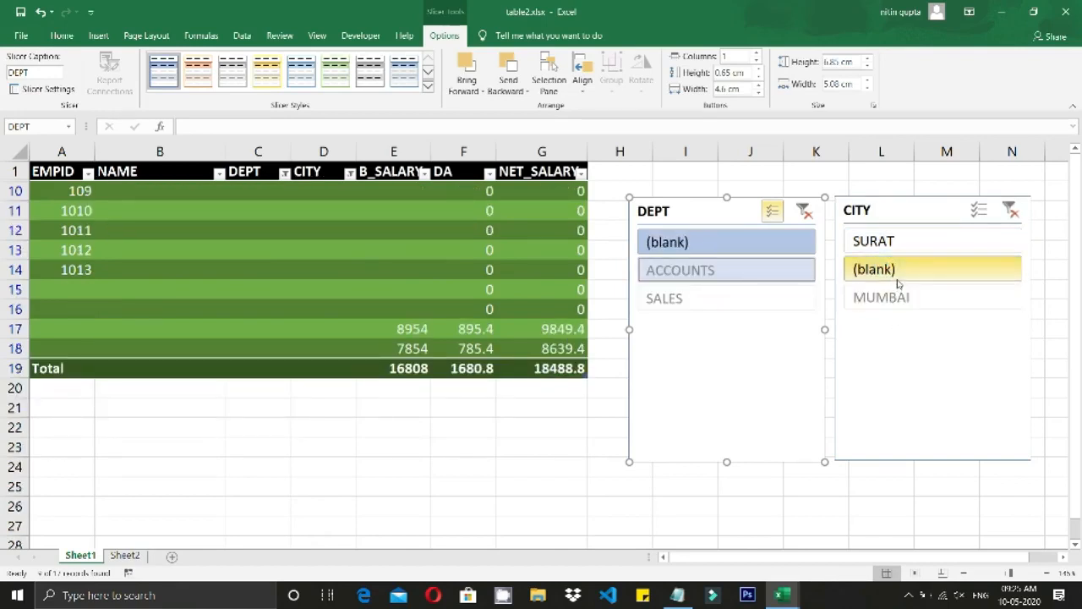
pyautogui.click(898, 245)
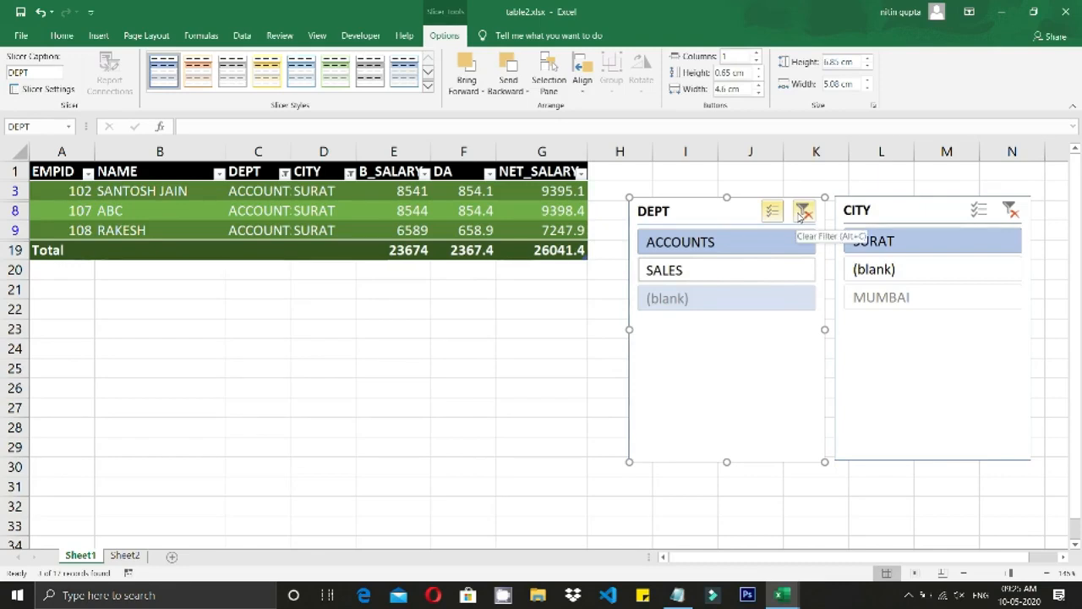
pyautogui.click(801, 214)
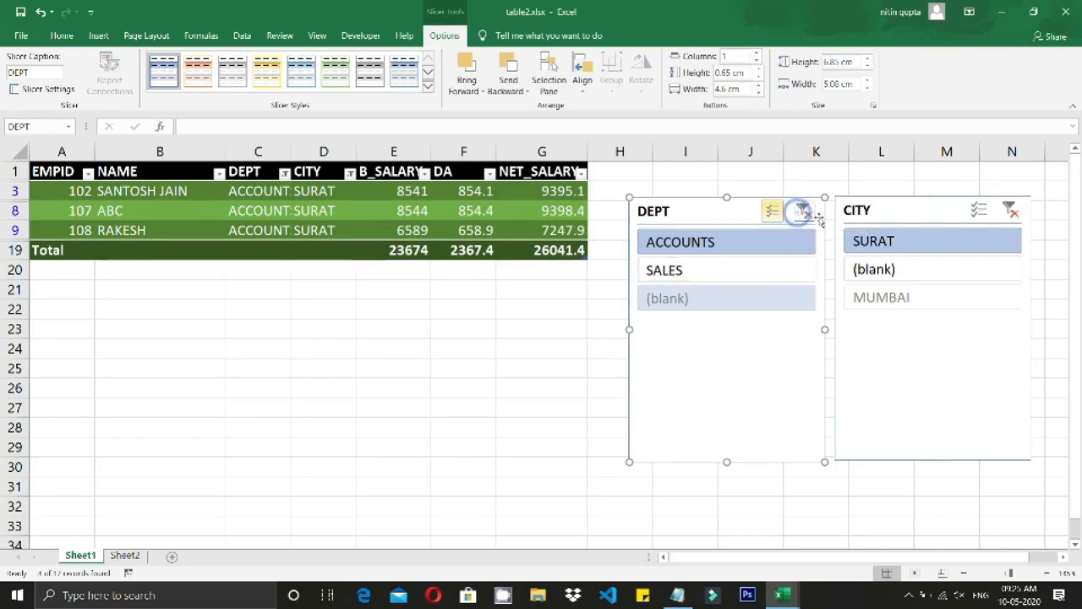
pyautogui.click(1008, 215)
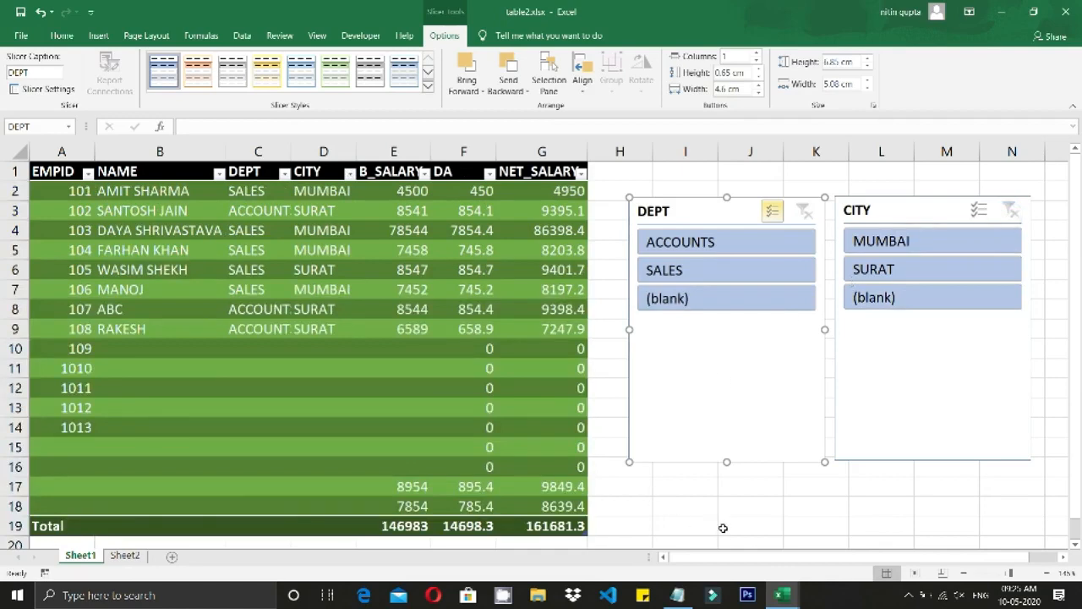
# Switch to the TABLE1.xlsx workbook and insert a YEAR slicer for the production table on Sheet2, placed just below the table.
pyautogui.moveTo(782, 594)
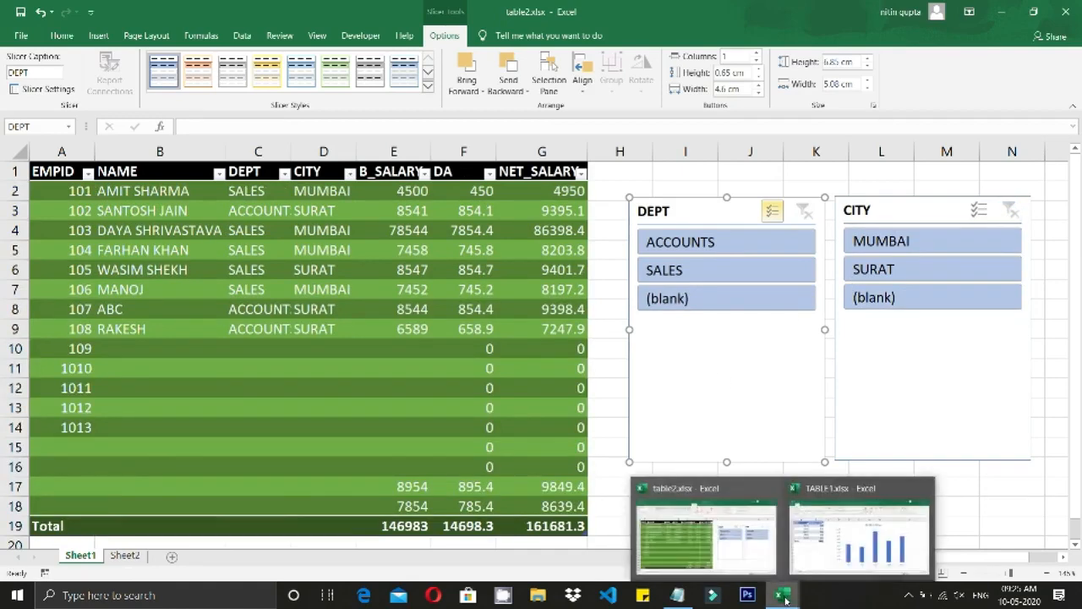
pyautogui.click(820, 519)
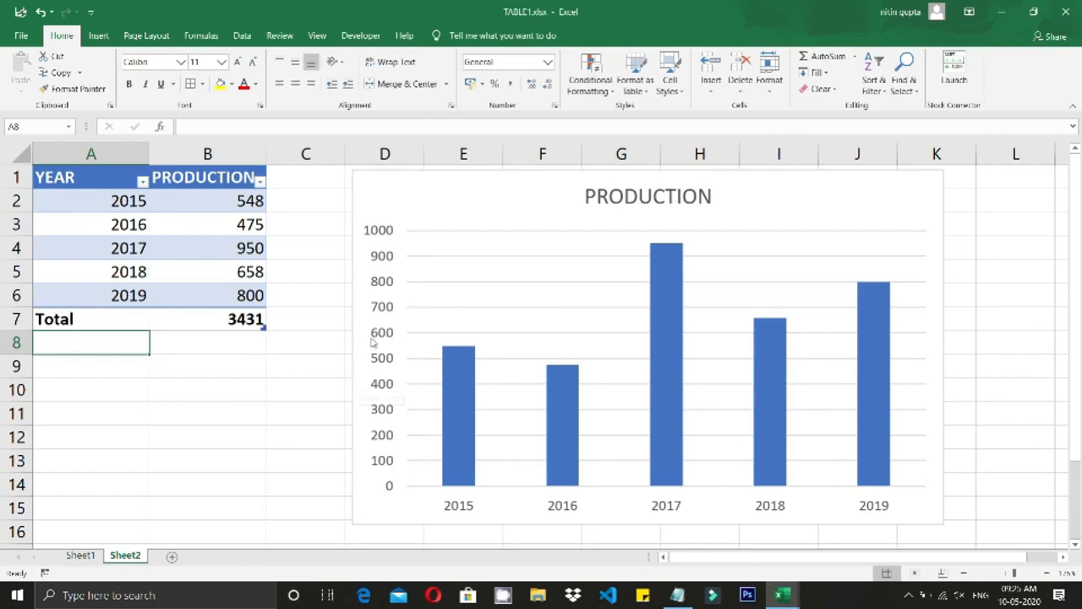
pyautogui.click(97, 36)
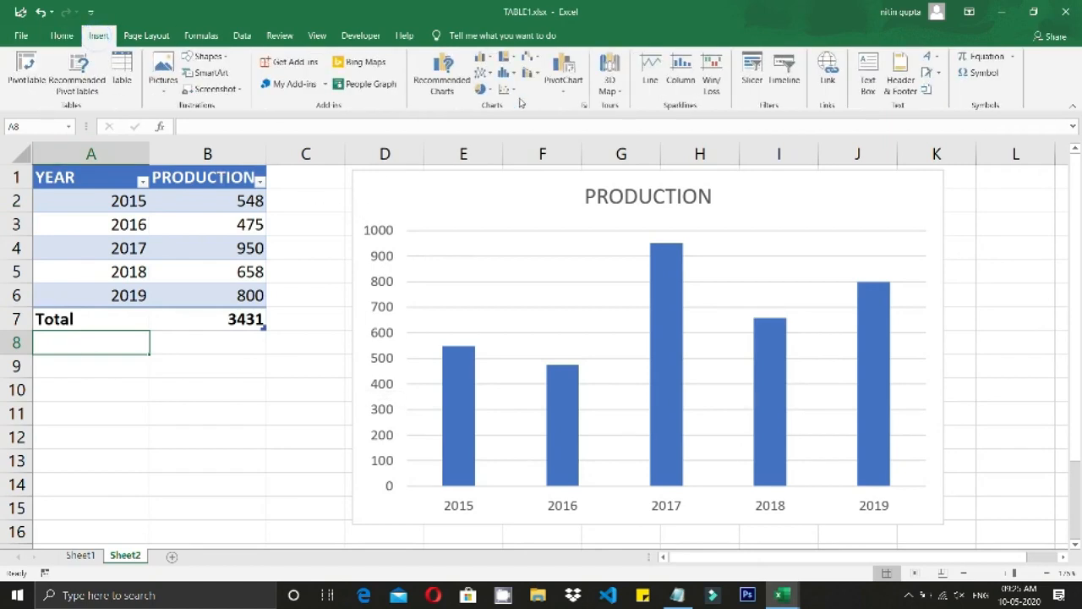
pyautogui.click(754, 85)
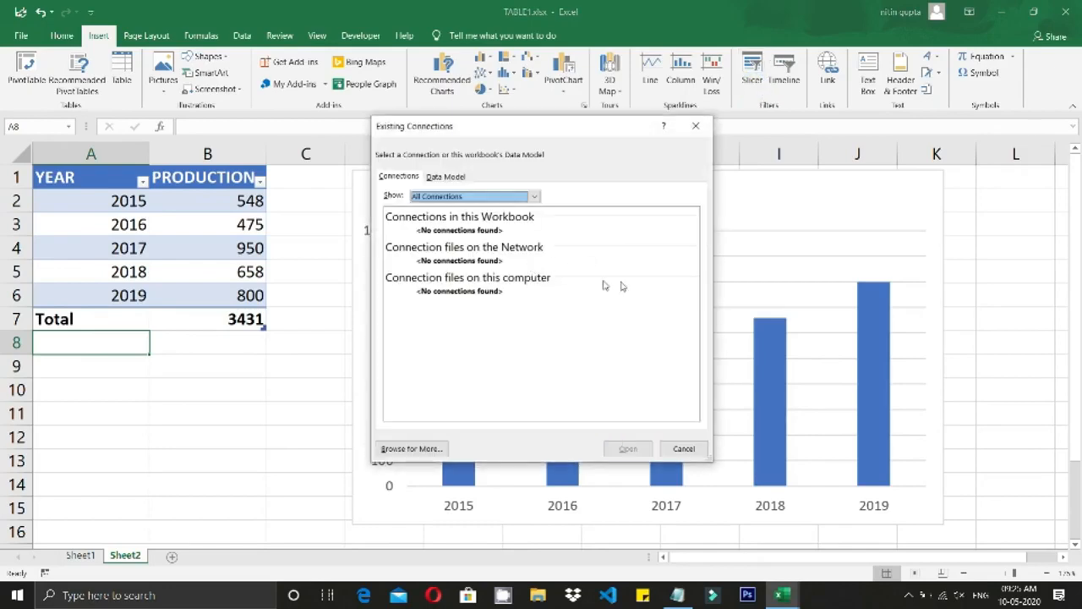
pyautogui.click(696, 126)
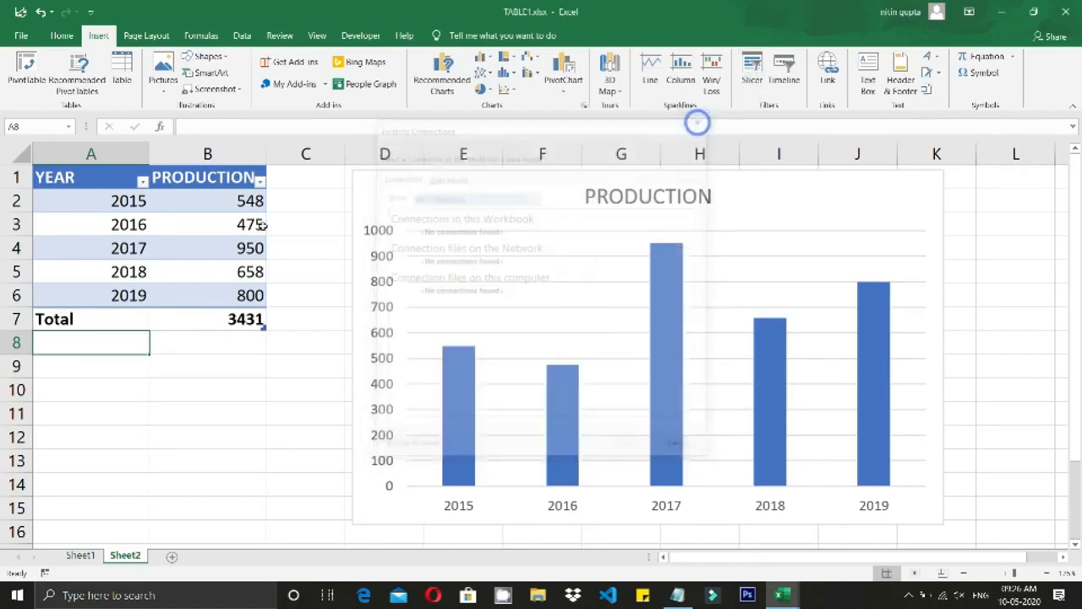
pyautogui.click(174, 241)
pyautogui.click(752, 79)
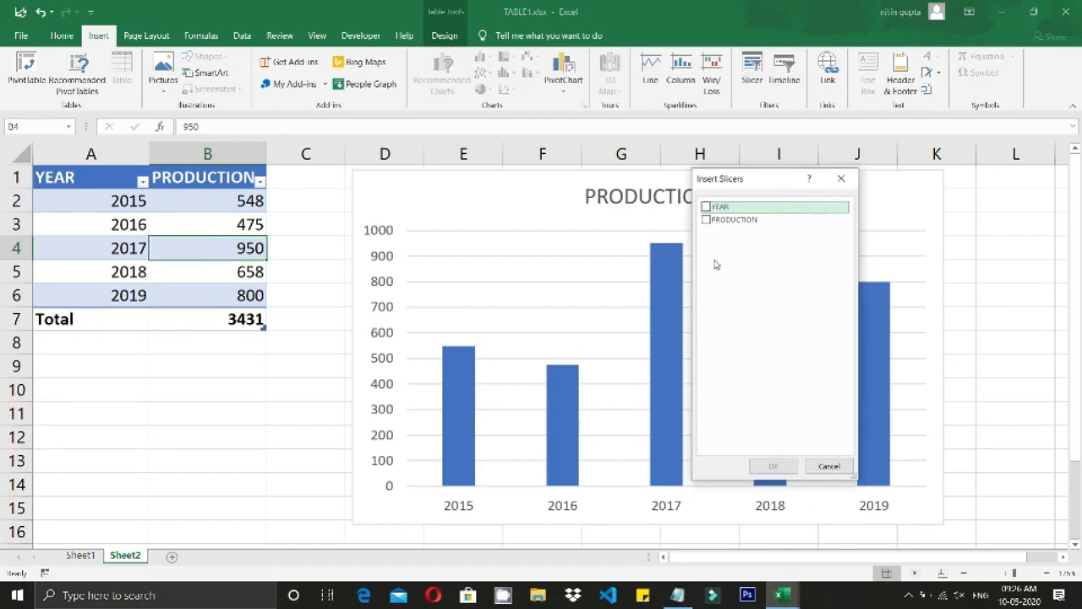
pyautogui.click(707, 207)
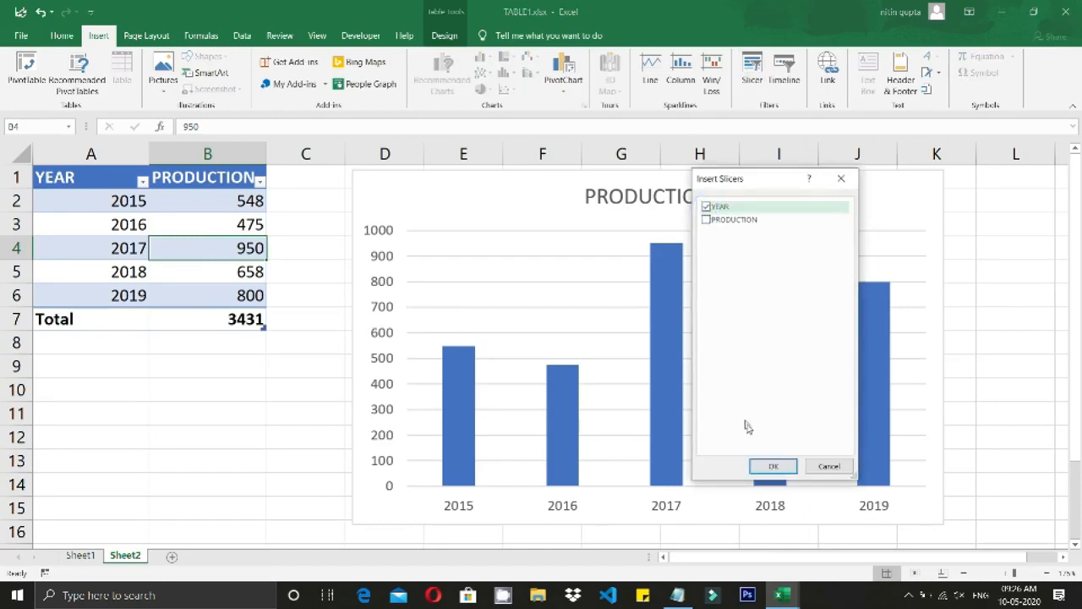
pyautogui.click(772, 466)
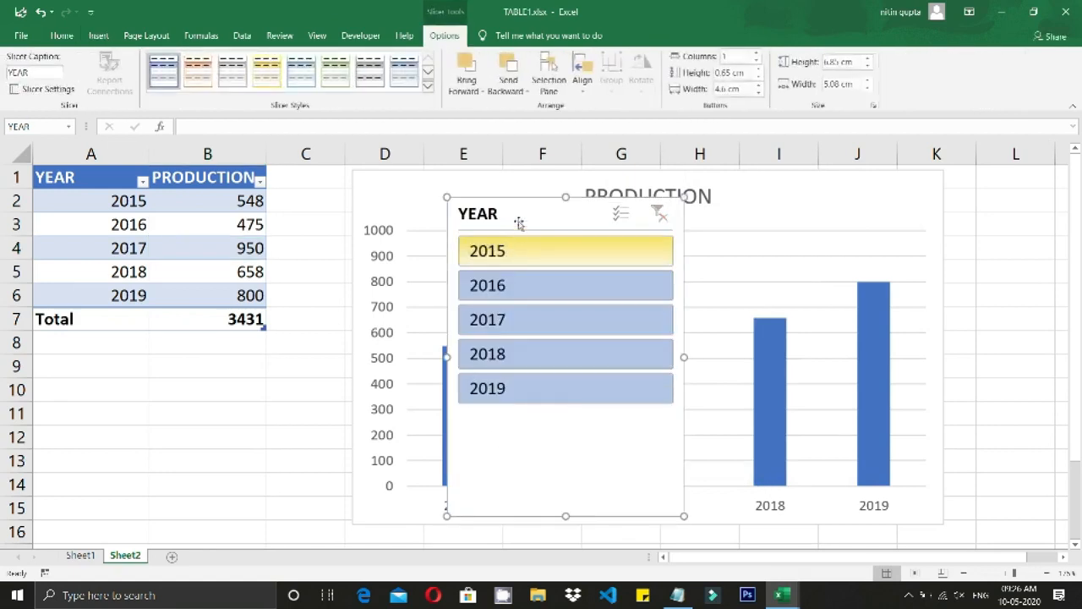
pyautogui.moveTo(513, 208); pyautogui.dragTo(98, 338)
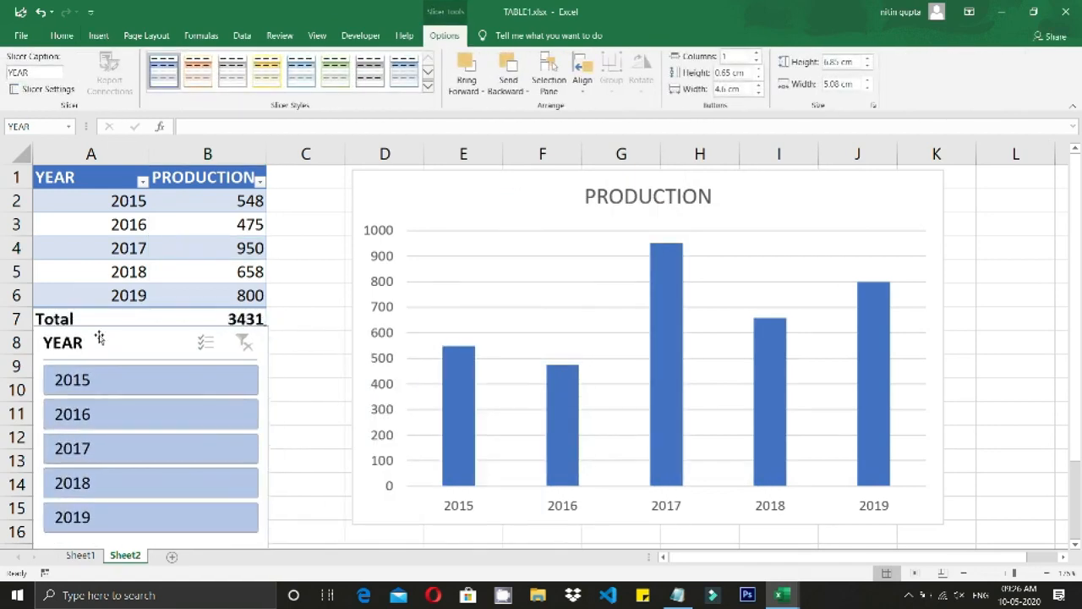
# Use the YEAR slicer to filter the table and chart by 2015, by 2016, and with multi-select by 2015, 2016 and 2018.
pyautogui.click(84, 381)
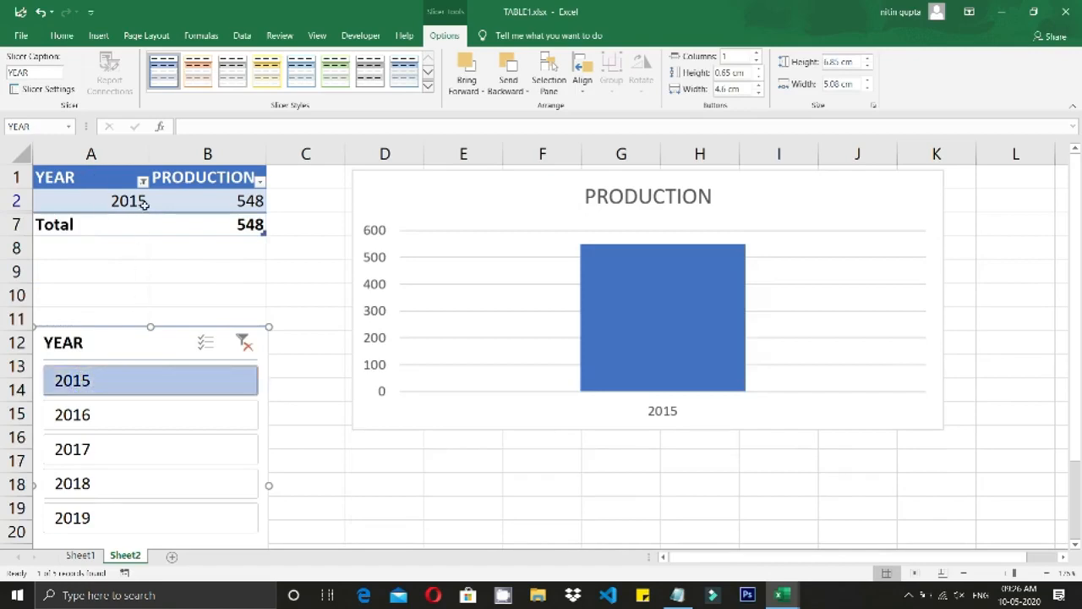
pyautogui.click(120, 420)
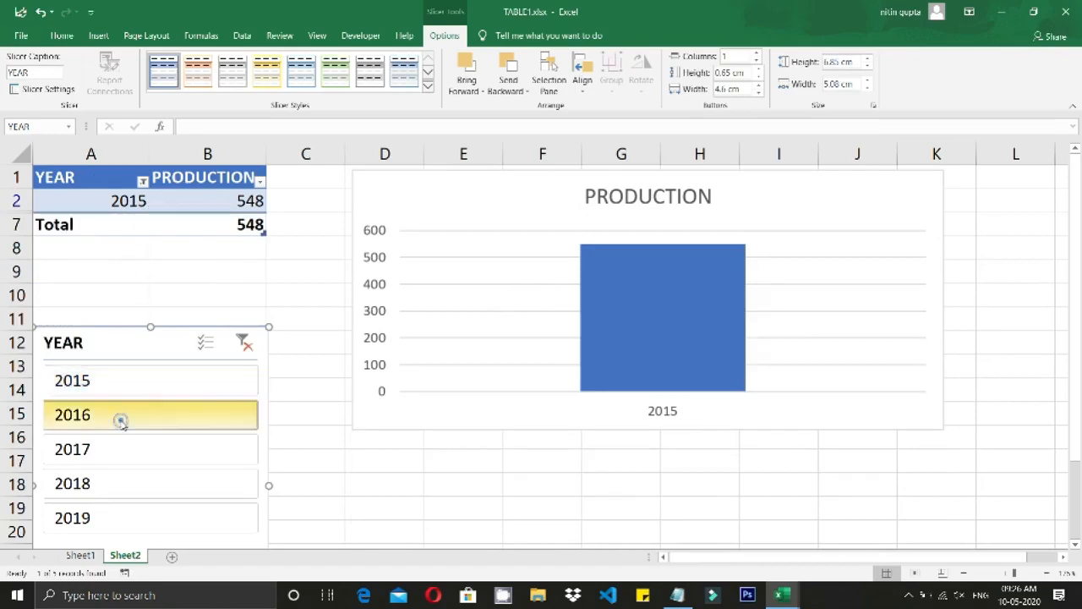
pyautogui.click(206, 341)
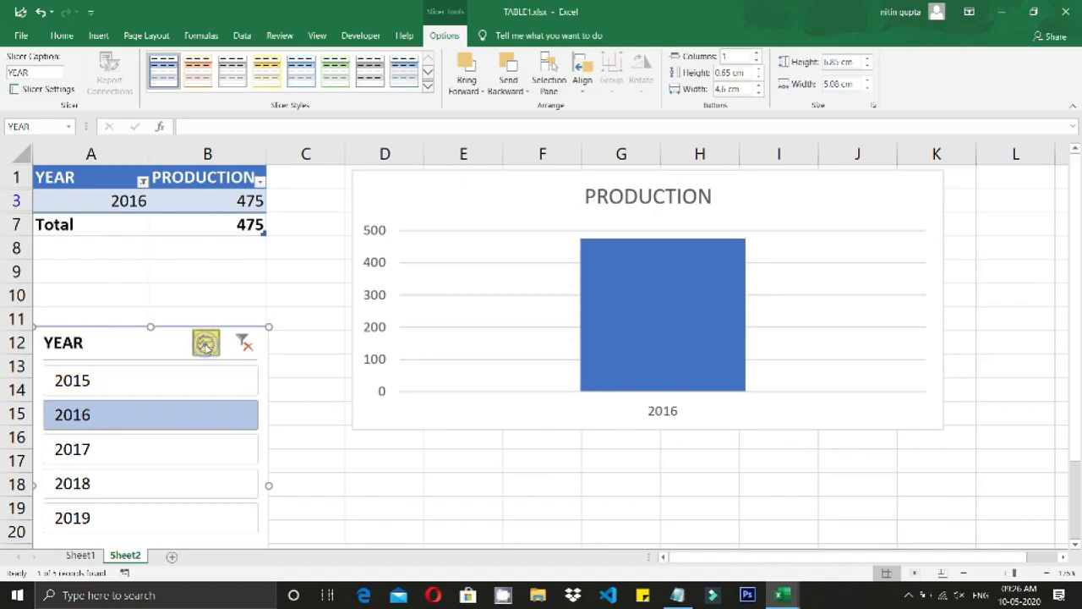
pyautogui.click(194, 386)
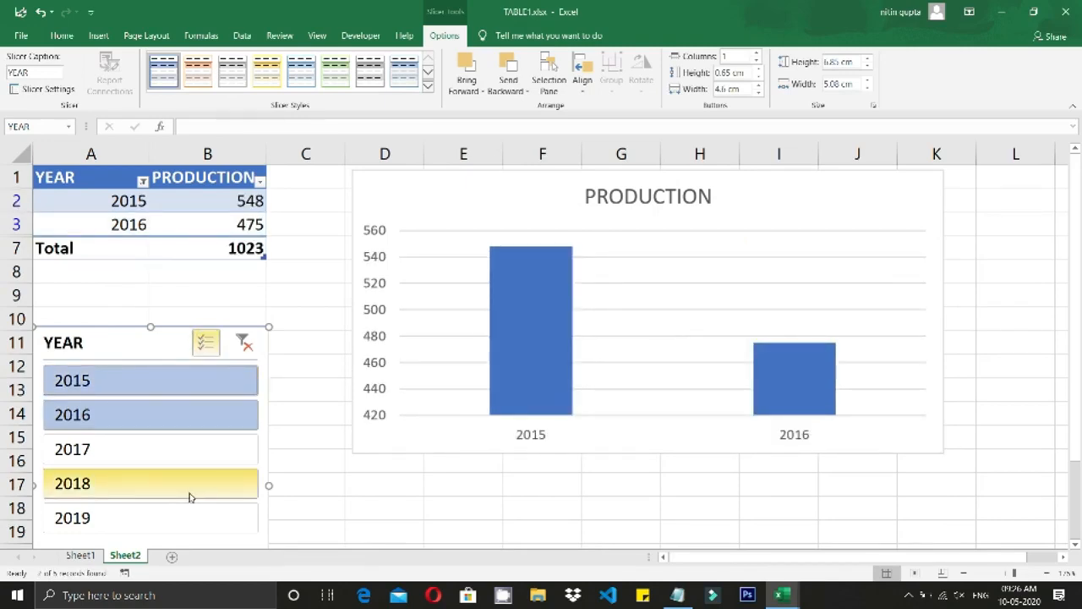
pyautogui.click(87, 482)
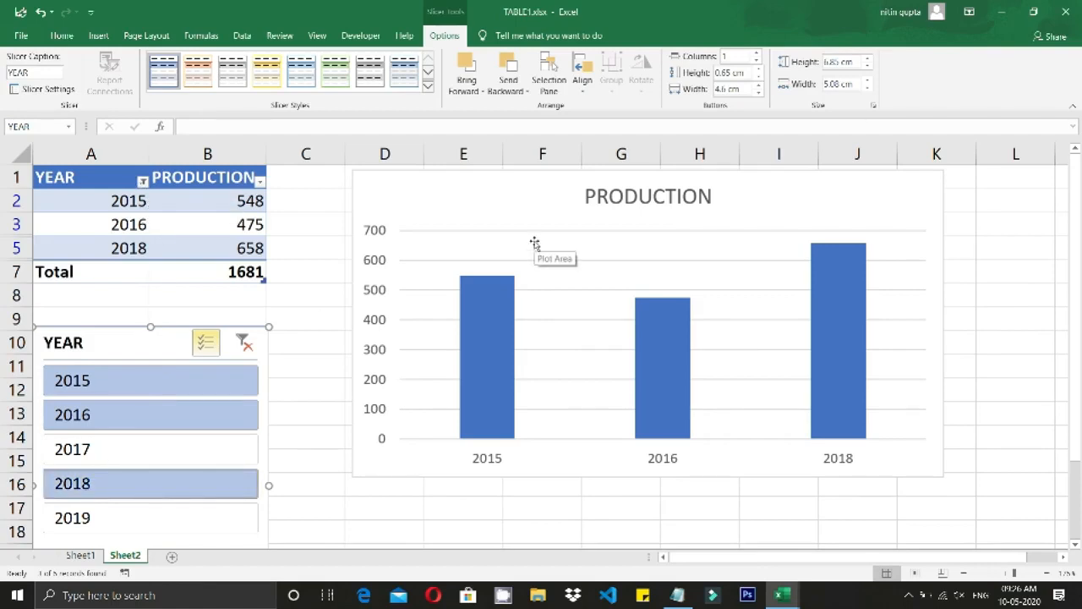
pyautogui.click(317, 491)
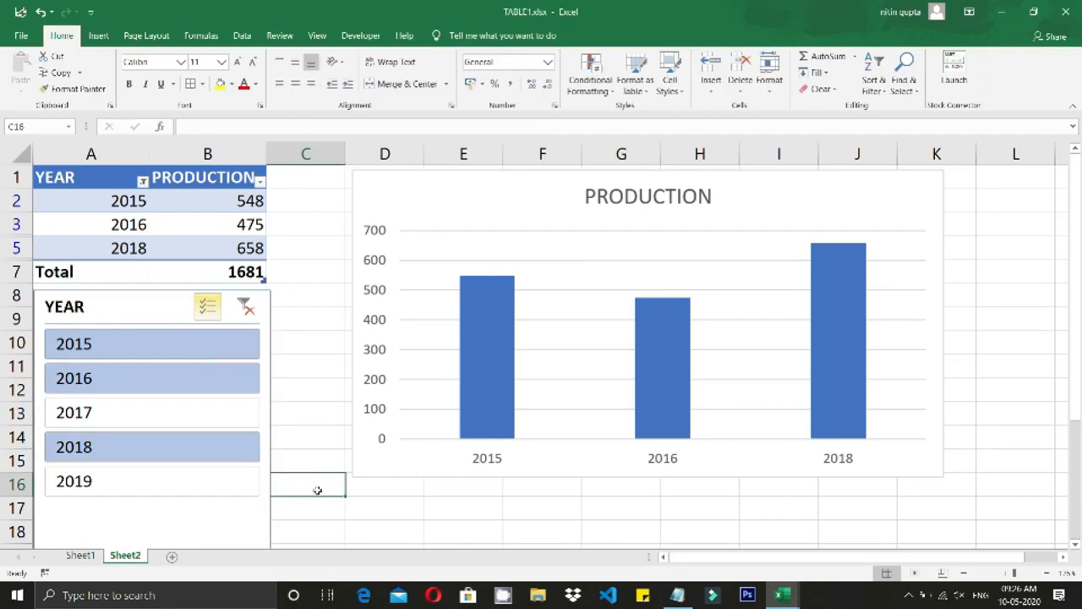